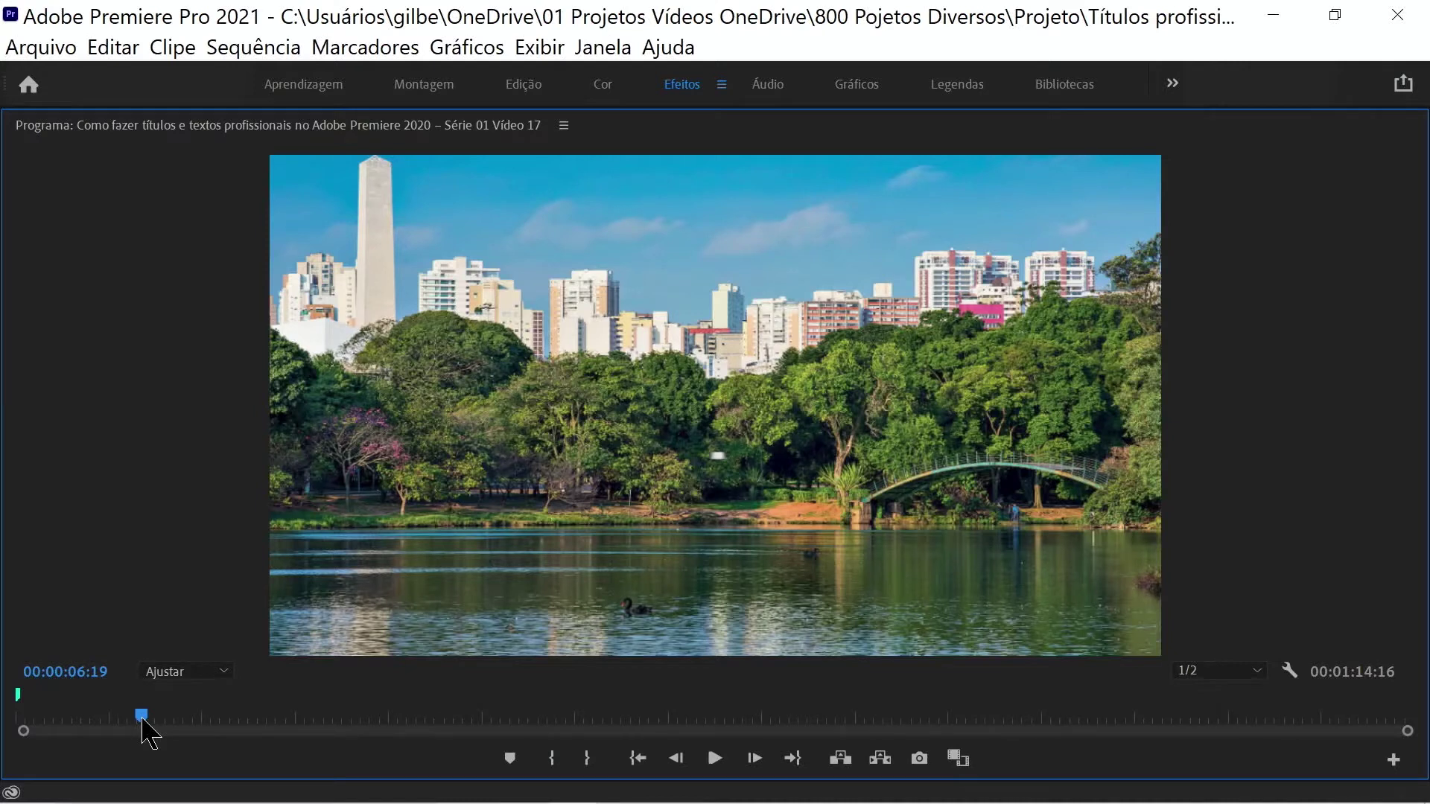
Scrub through the JZara InSight title animation over the park photo, then restore the workspace and scrub the timeline
{"action": "left_click_drag", "start_coordinate": [141, 718], "coordinate": [160, 718]}
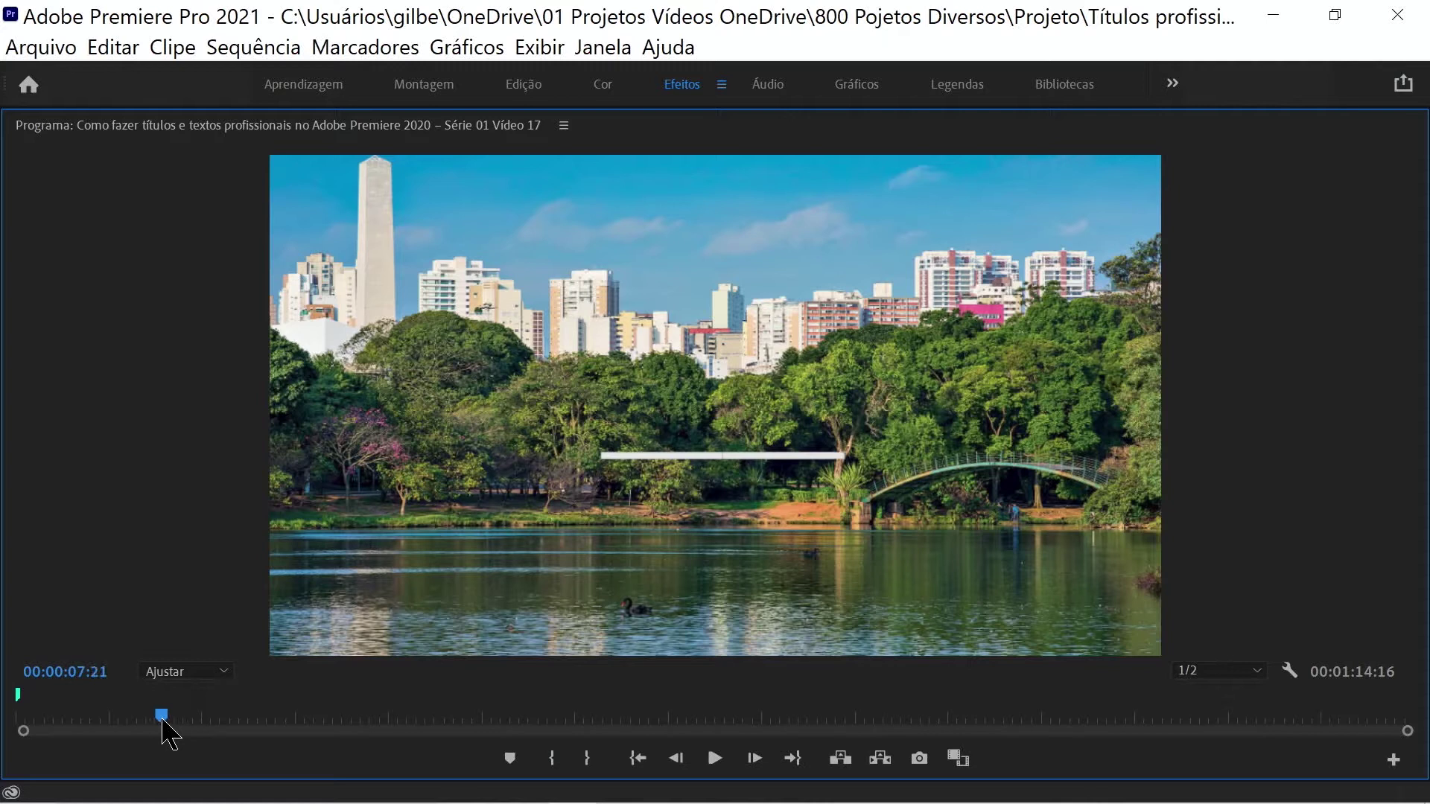
{"action": "left_click_drag", "start_coordinate": [164, 721], "coordinate": [429, 774]}
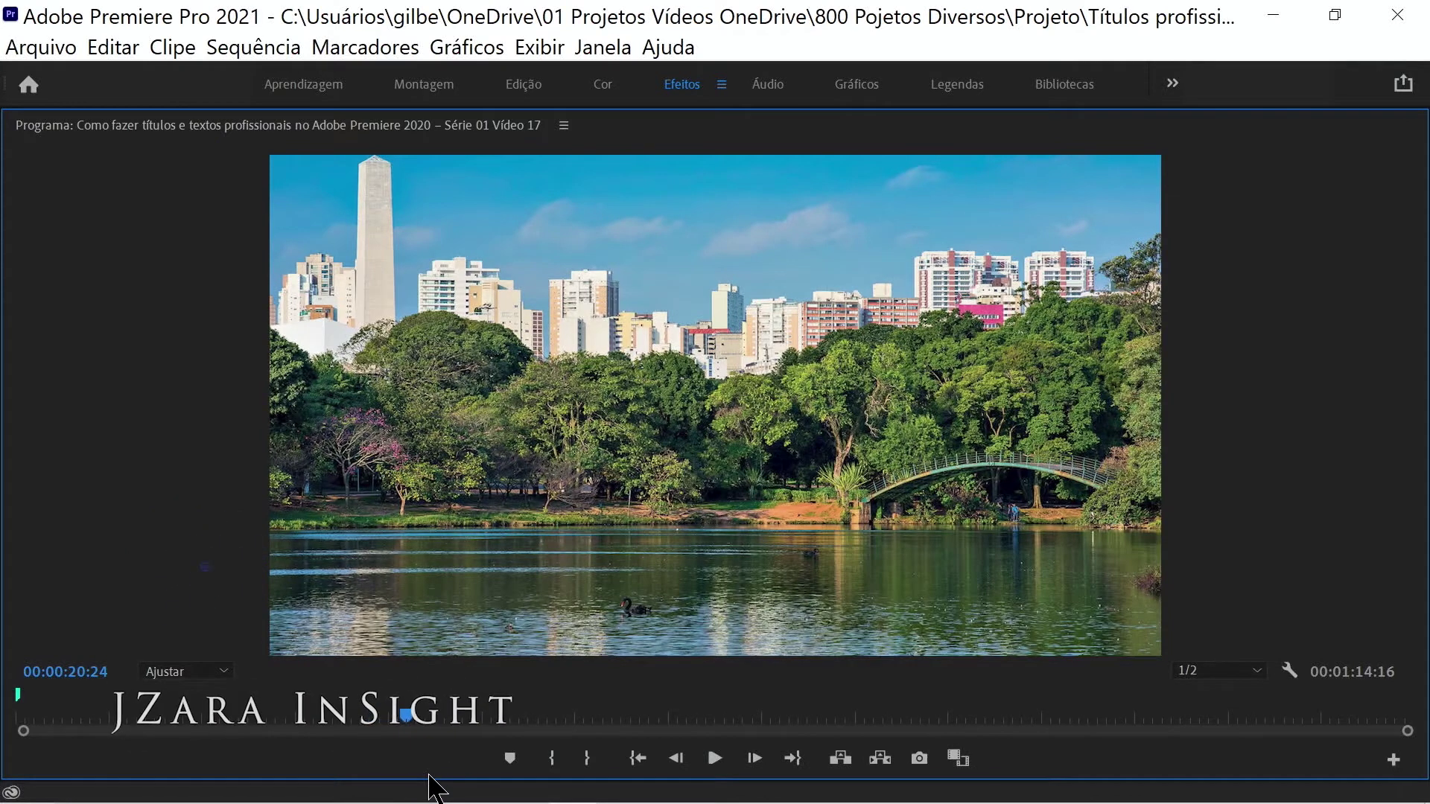
{"action": "key", "text": "grave"}
{"action": "mouse_move", "coordinate": [1028, 480]}
{"action": "left_mouse_down"}
{"action": "mouse_move", "coordinate": [1039, 499]}
{"action": "mouse_move", "coordinate": [1018, 525]}
{"action": "left_mouse_up"}
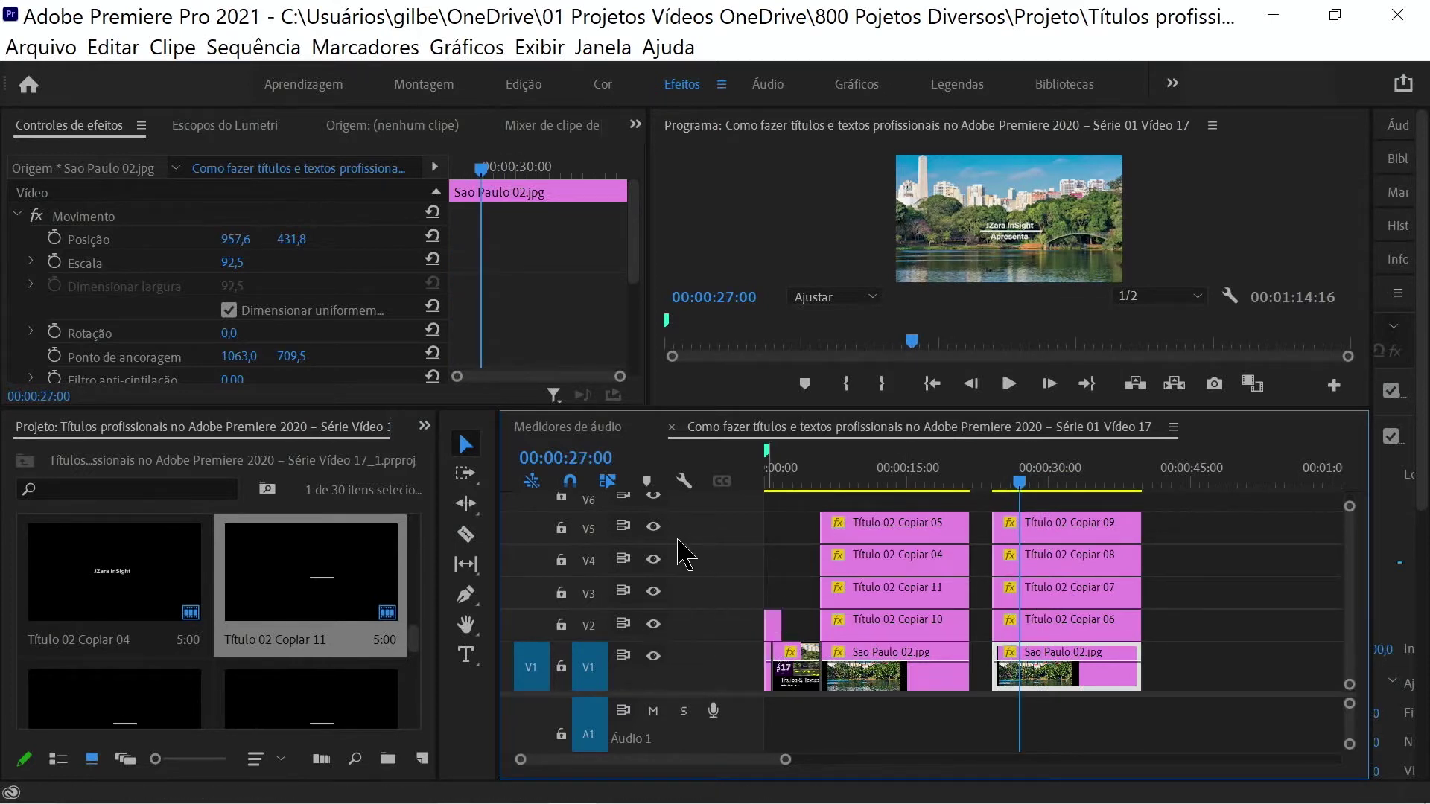
{"action": "left_click", "coordinate": [654, 527]}
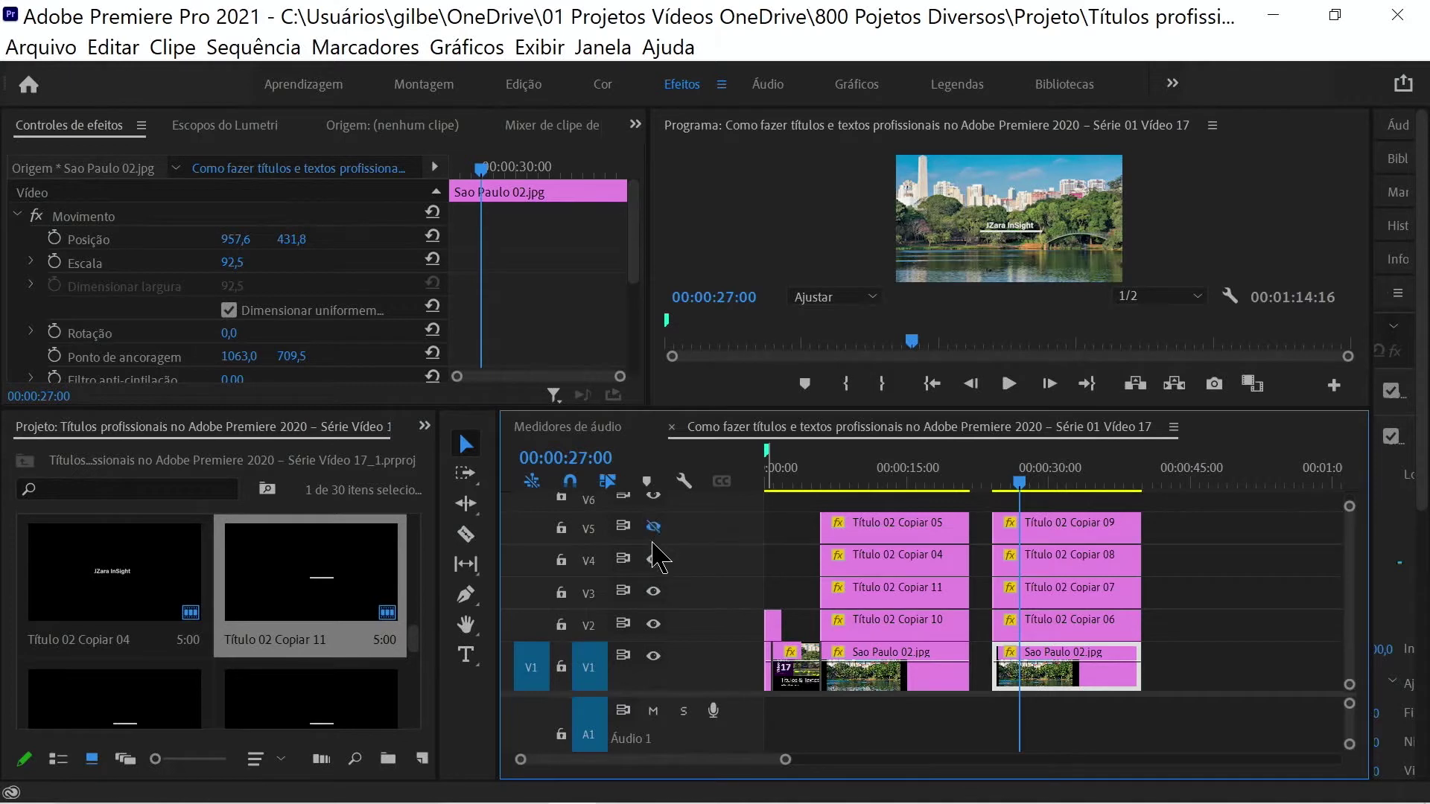
{"action": "left_click", "coordinate": [653, 559]}
{"action": "left_click", "coordinate": [655, 593]}
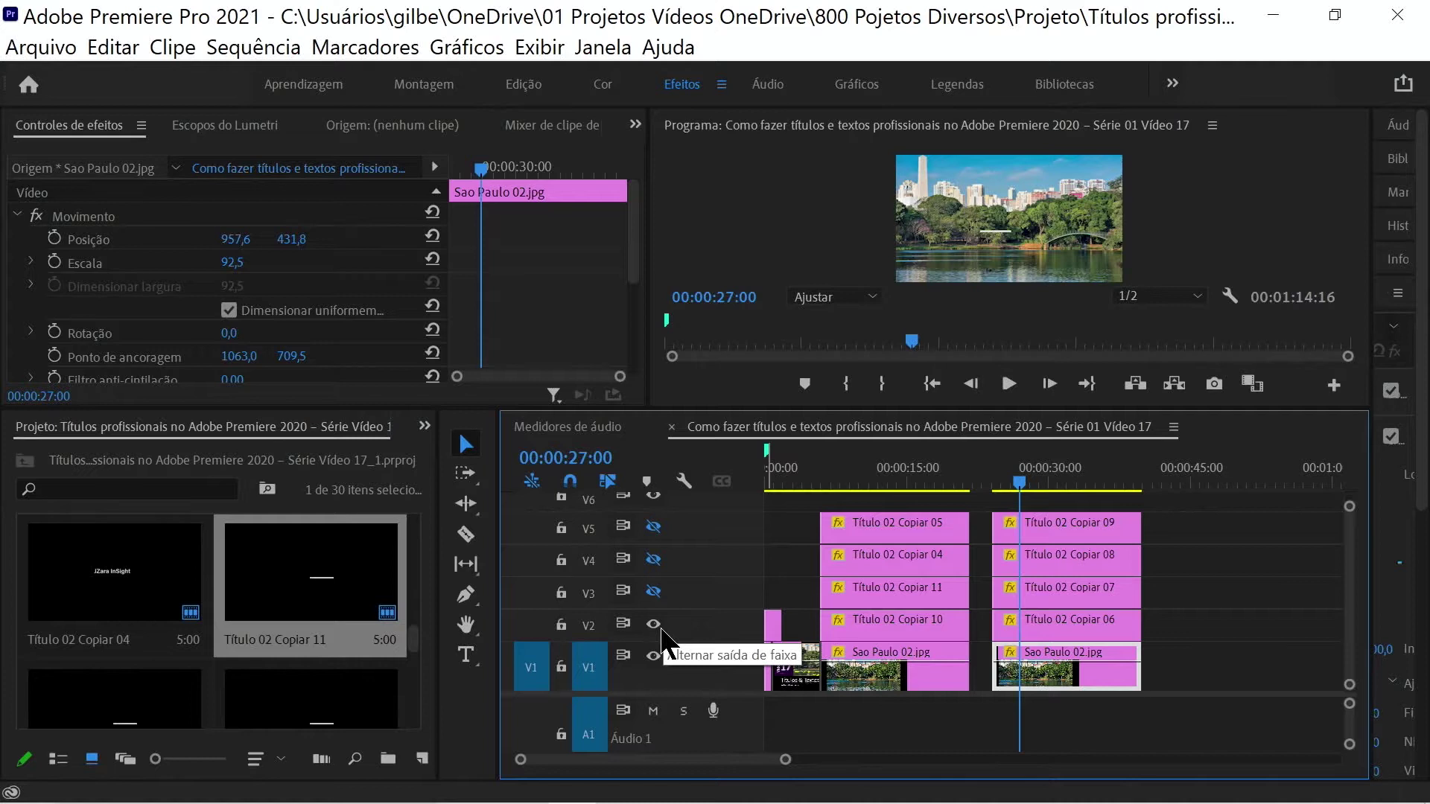
{"action": "left_click_drag", "start_coordinate": [1019, 484], "coordinate": [1036, 489]}
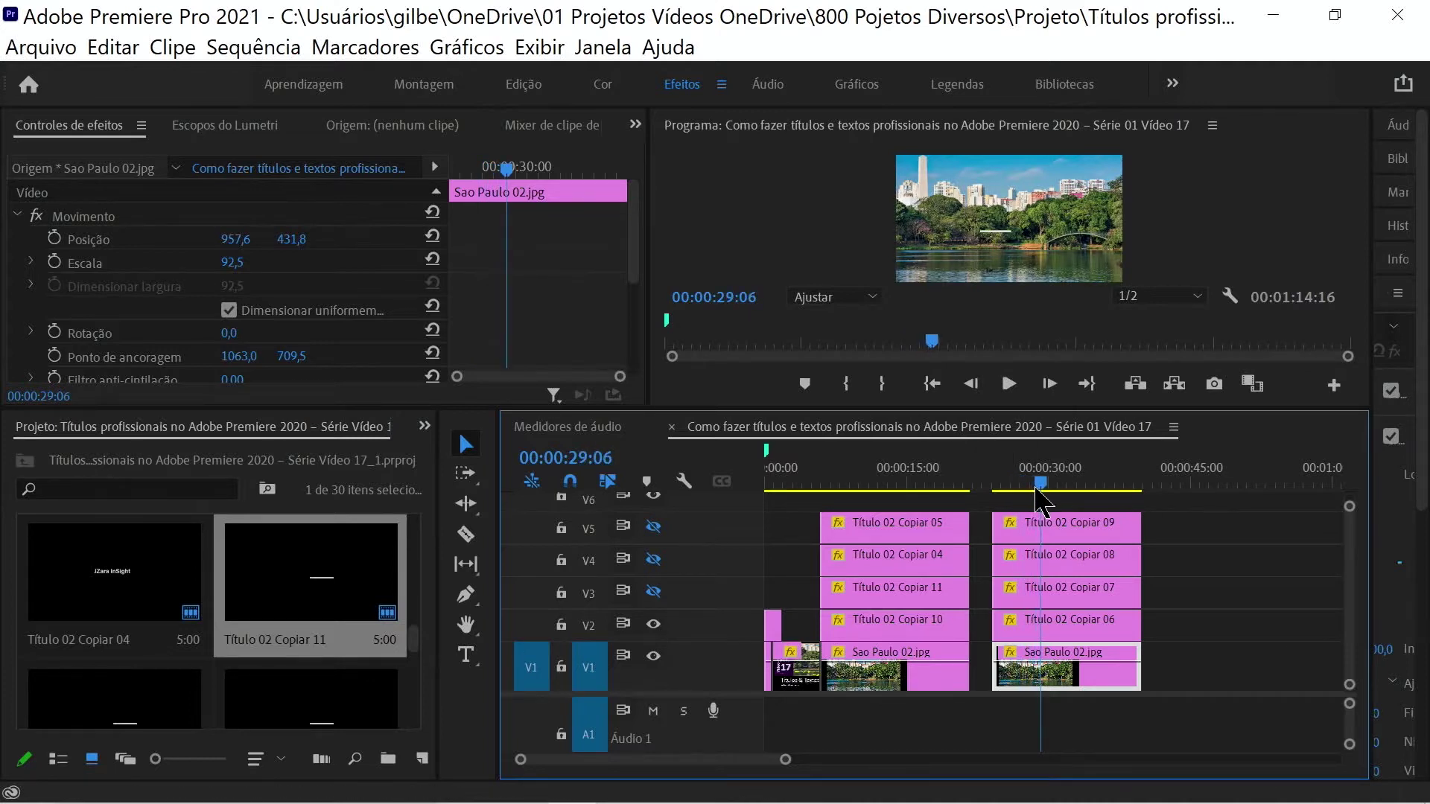
{"action": "left_click", "coordinate": [656, 592]}
{"action": "left_click", "coordinate": [653, 560]}
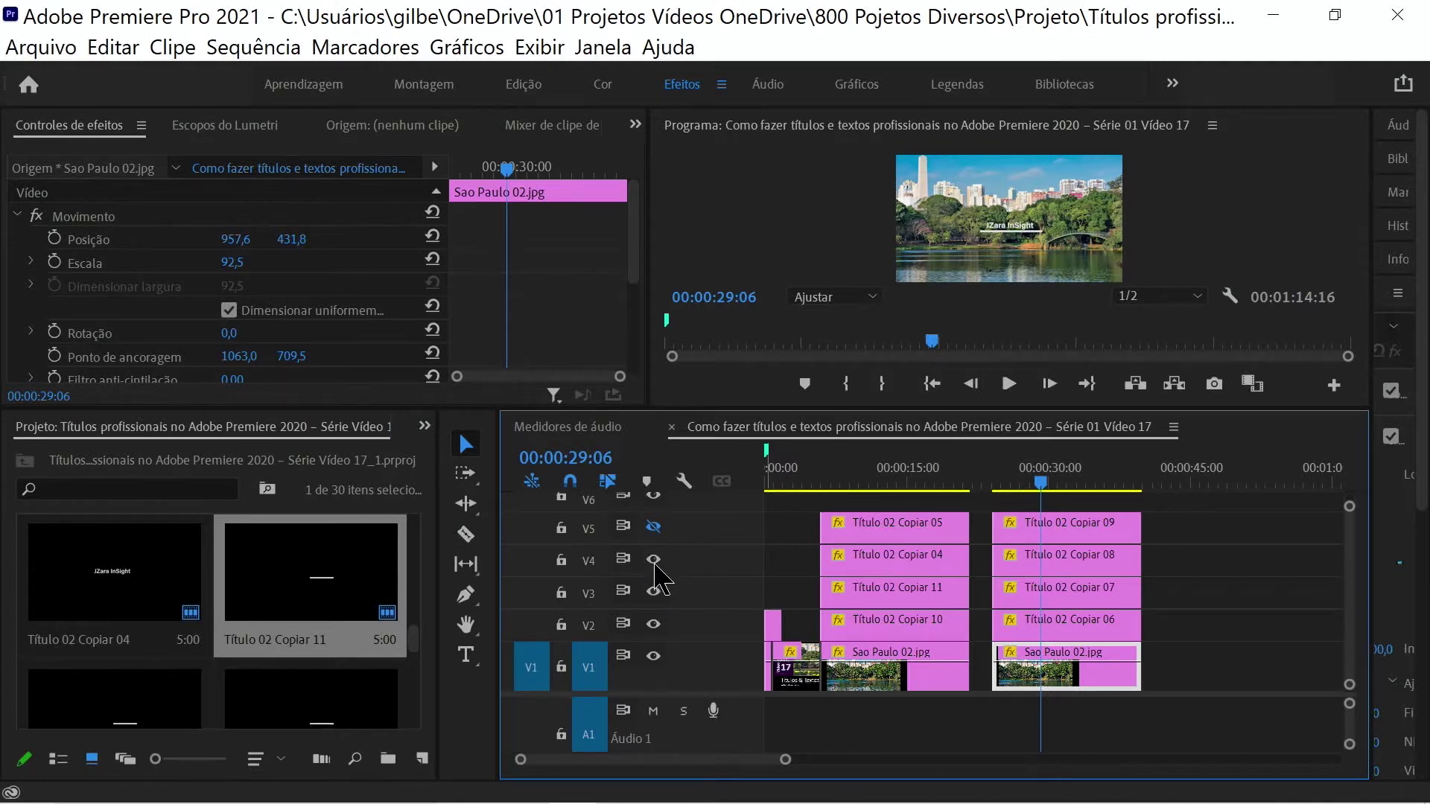
{"action": "left_click", "coordinate": [654, 528]}
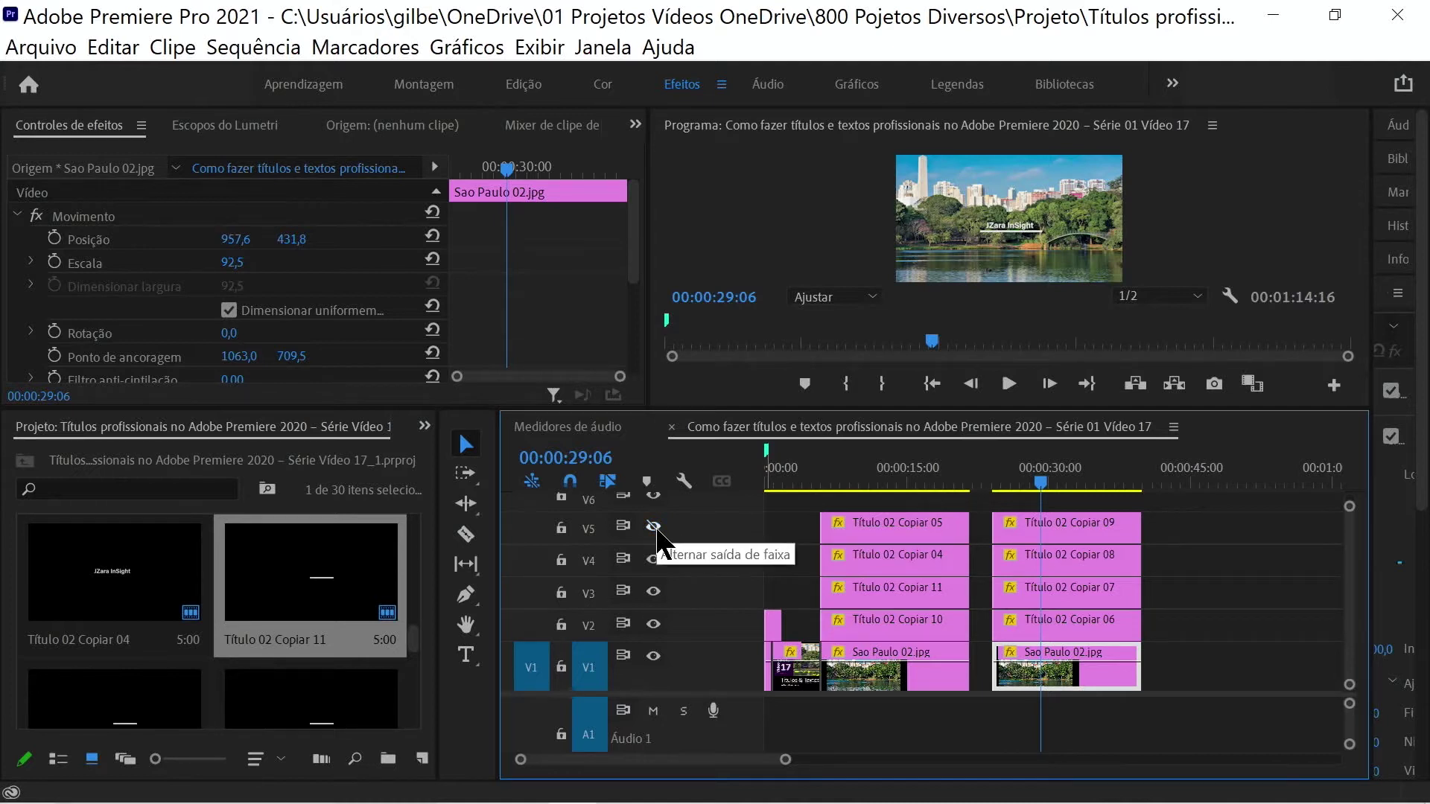
{"action": "left_click", "coordinate": [655, 528]}
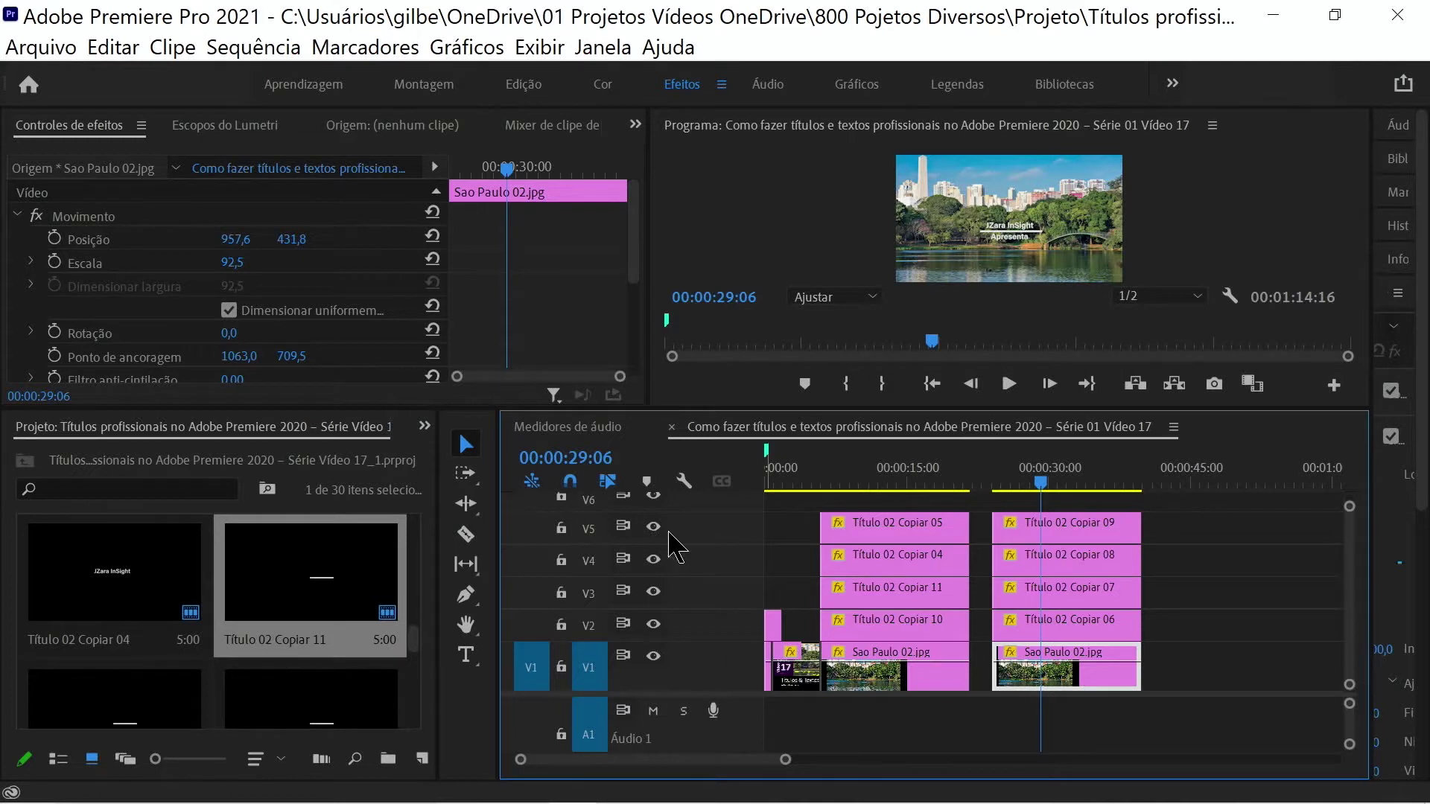
{"action": "left_click", "coordinate": [1036, 484]}
{"action": "left_click_drag", "start_coordinate": [1037, 486], "coordinate": [1001, 498]}
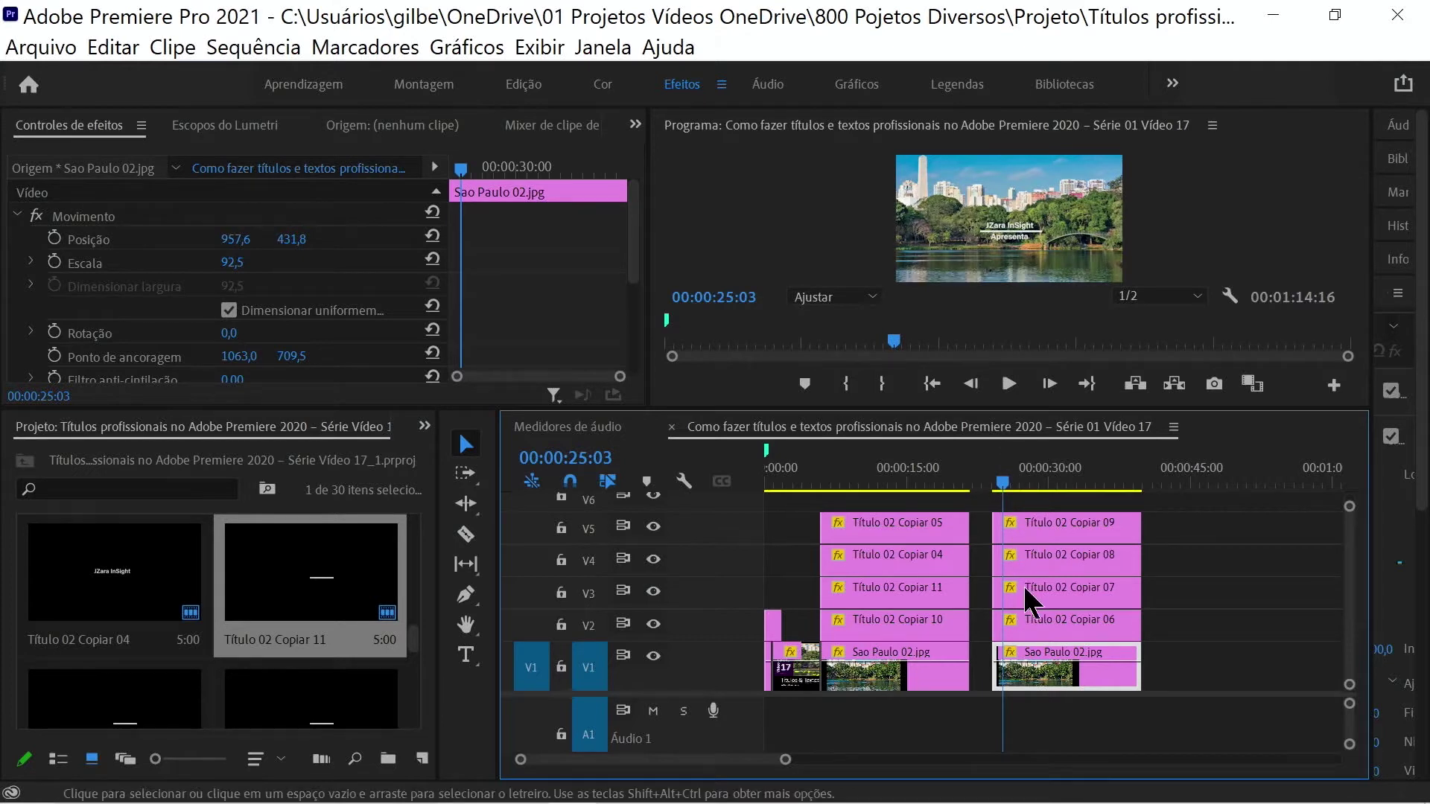
On Título 02 Copiar 06 at 00:00:24:19, add a rectangle opacity mask
{"action": "left_click", "coordinate": [1016, 618]}
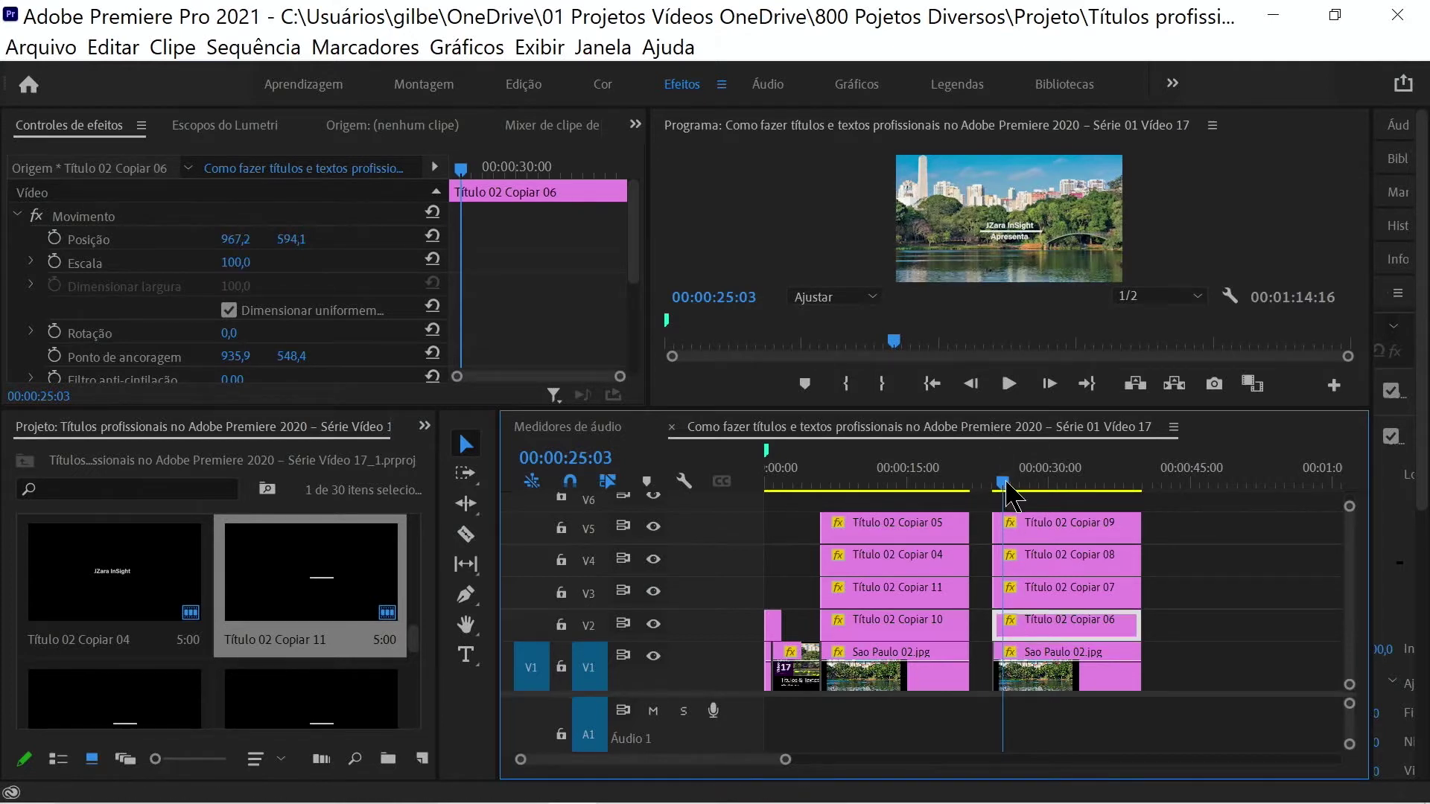
{"action": "left_click_drag", "start_coordinate": [1007, 484], "coordinate": [1002, 488]}
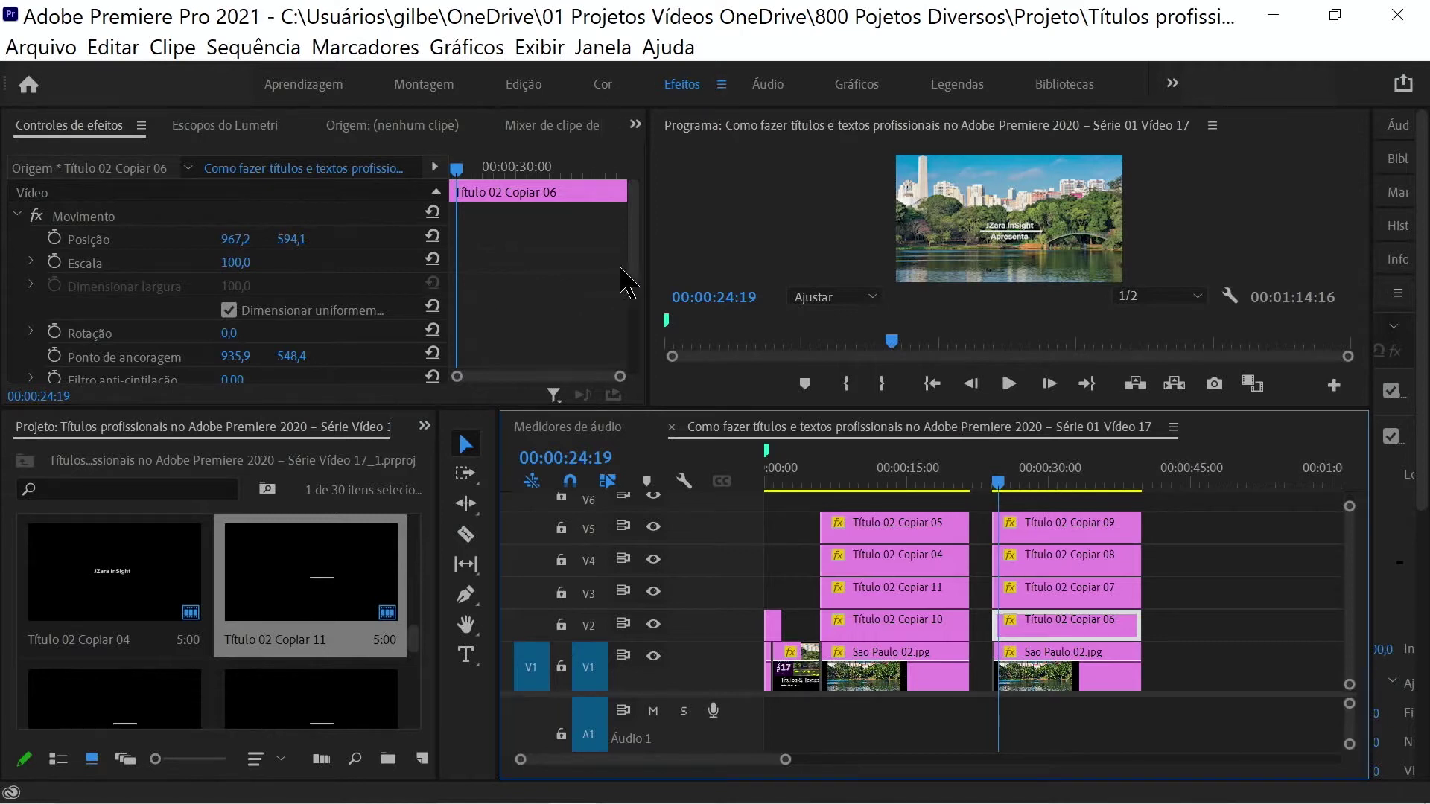
{"action": "left_click_drag", "start_coordinate": [632, 277], "coordinate": [634, 350]}
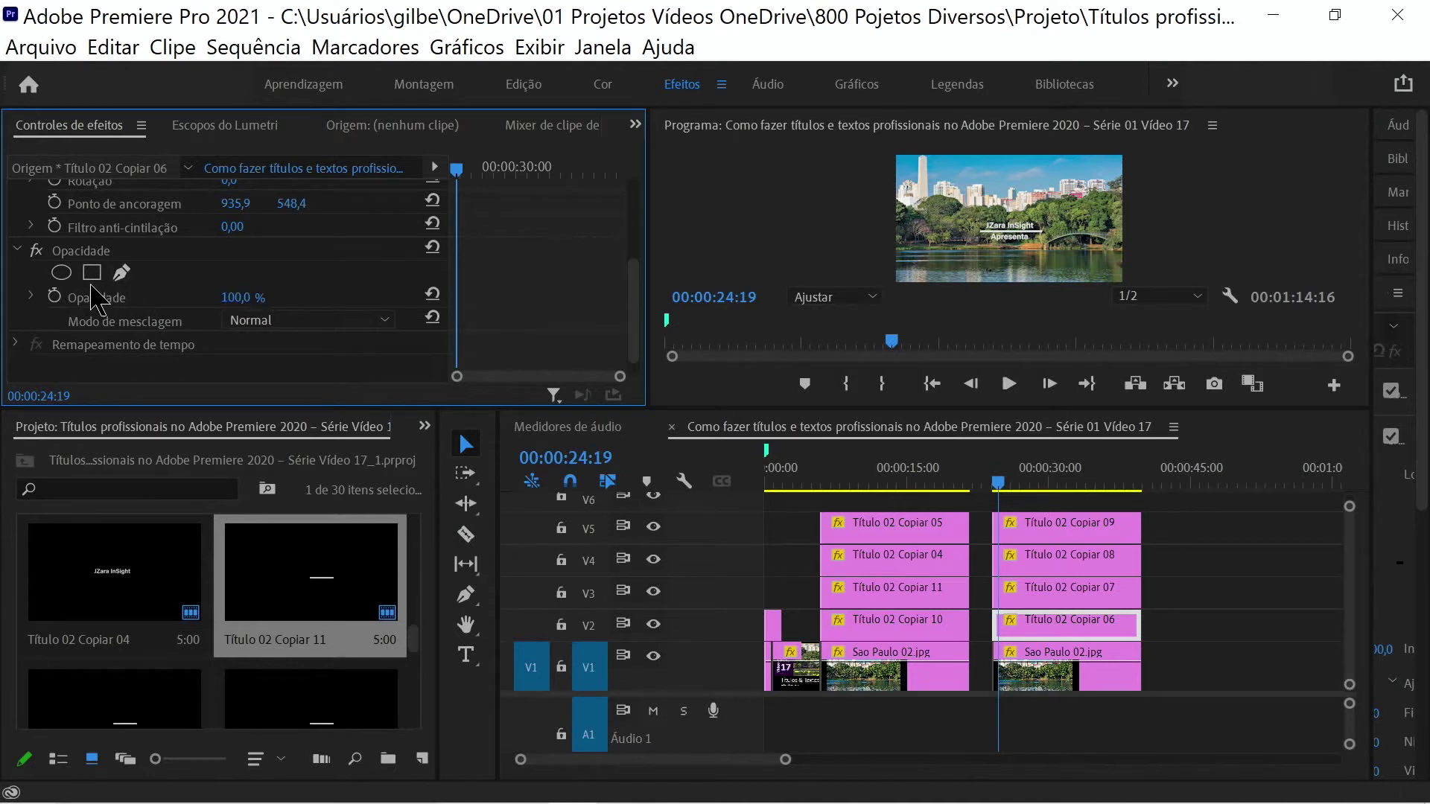
{"action": "left_click", "coordinate": [97, 277]}
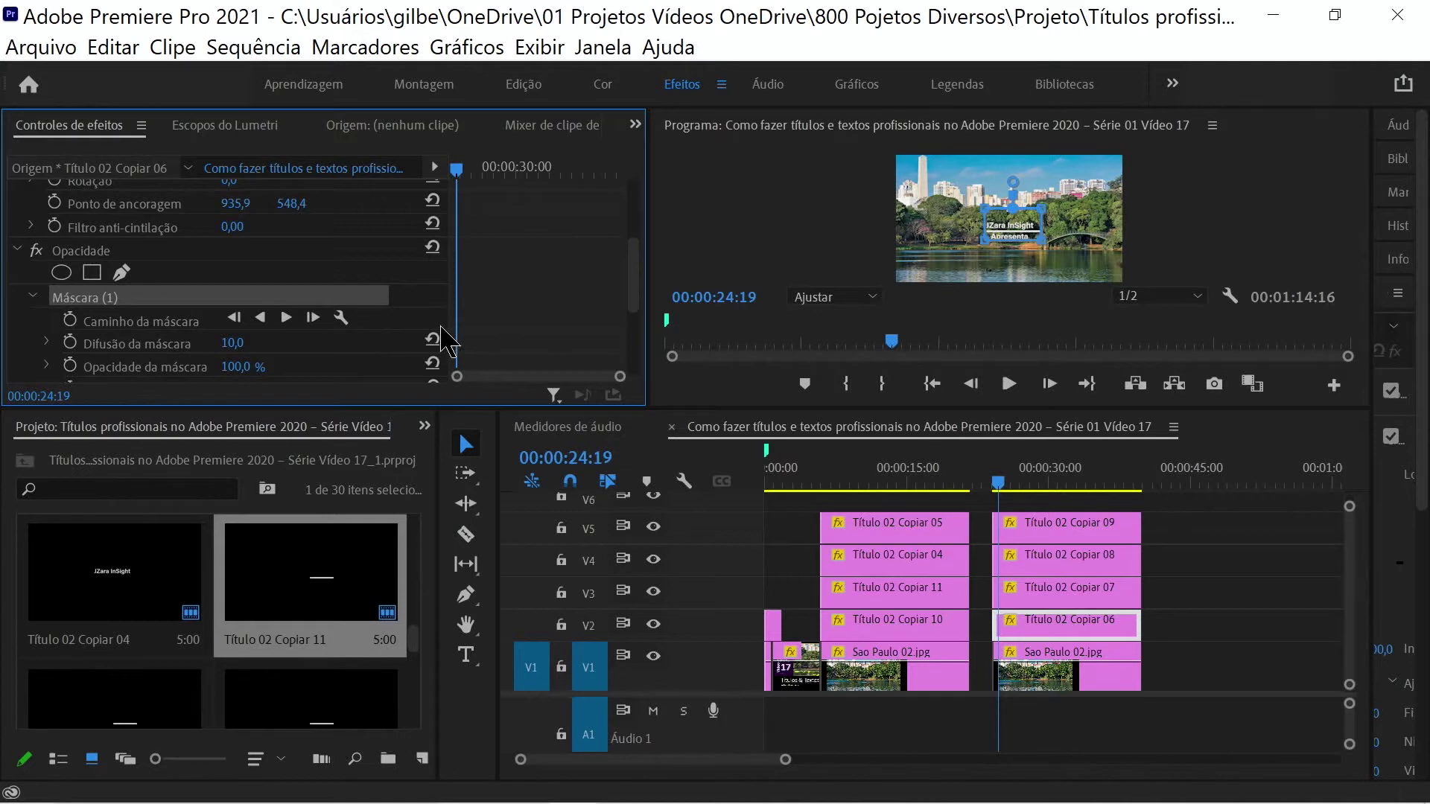
Flatten the mask into a thin band and move it over the white line under JZara InSight
{"action": "key", "text": "grave"}
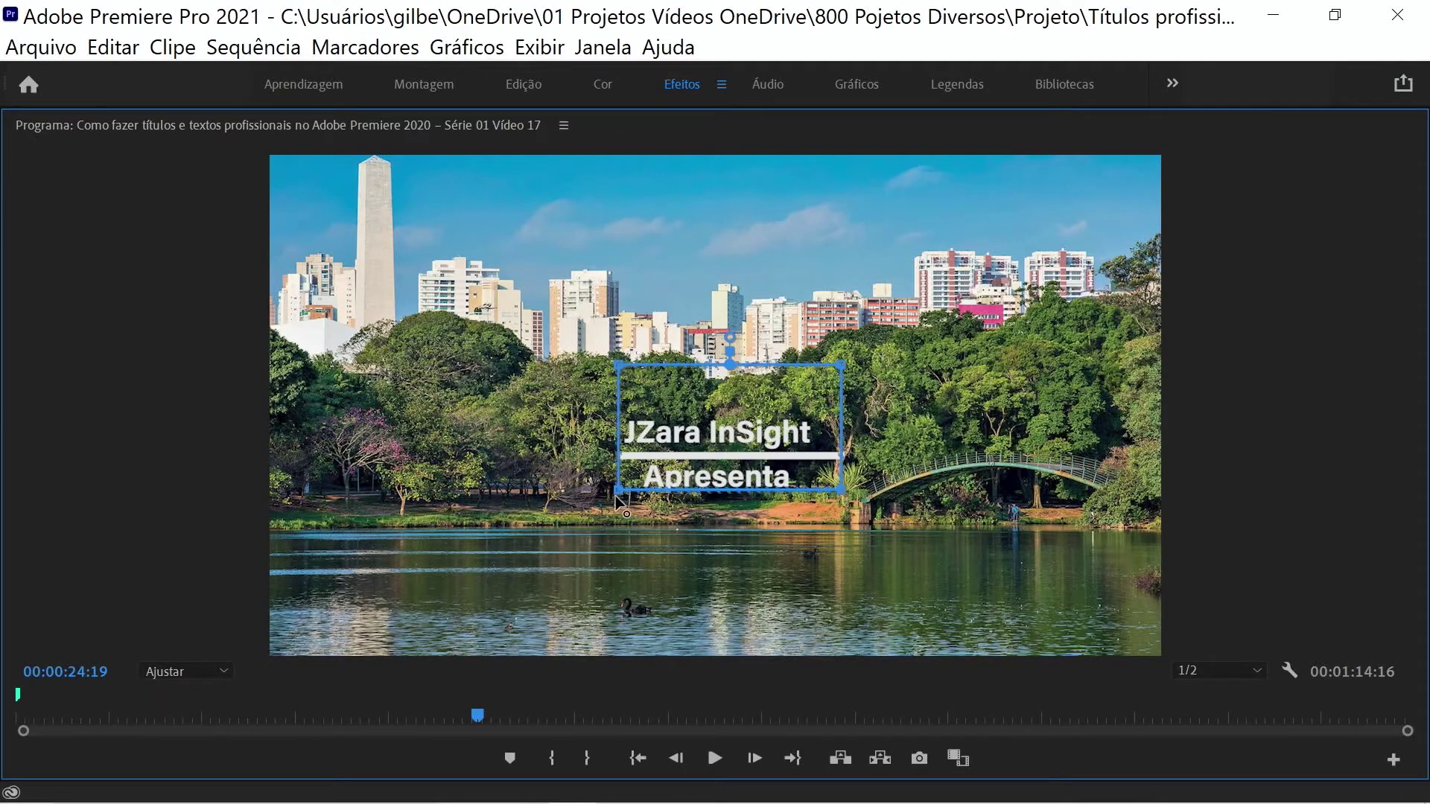
{"action": "left_click_drag", "start_coordinate": [619, 490], "coordinate": [618, 393]}
{"action": "left_click_drag", "start_coordinate": [842, 490], "coordinate": [839, 393]}
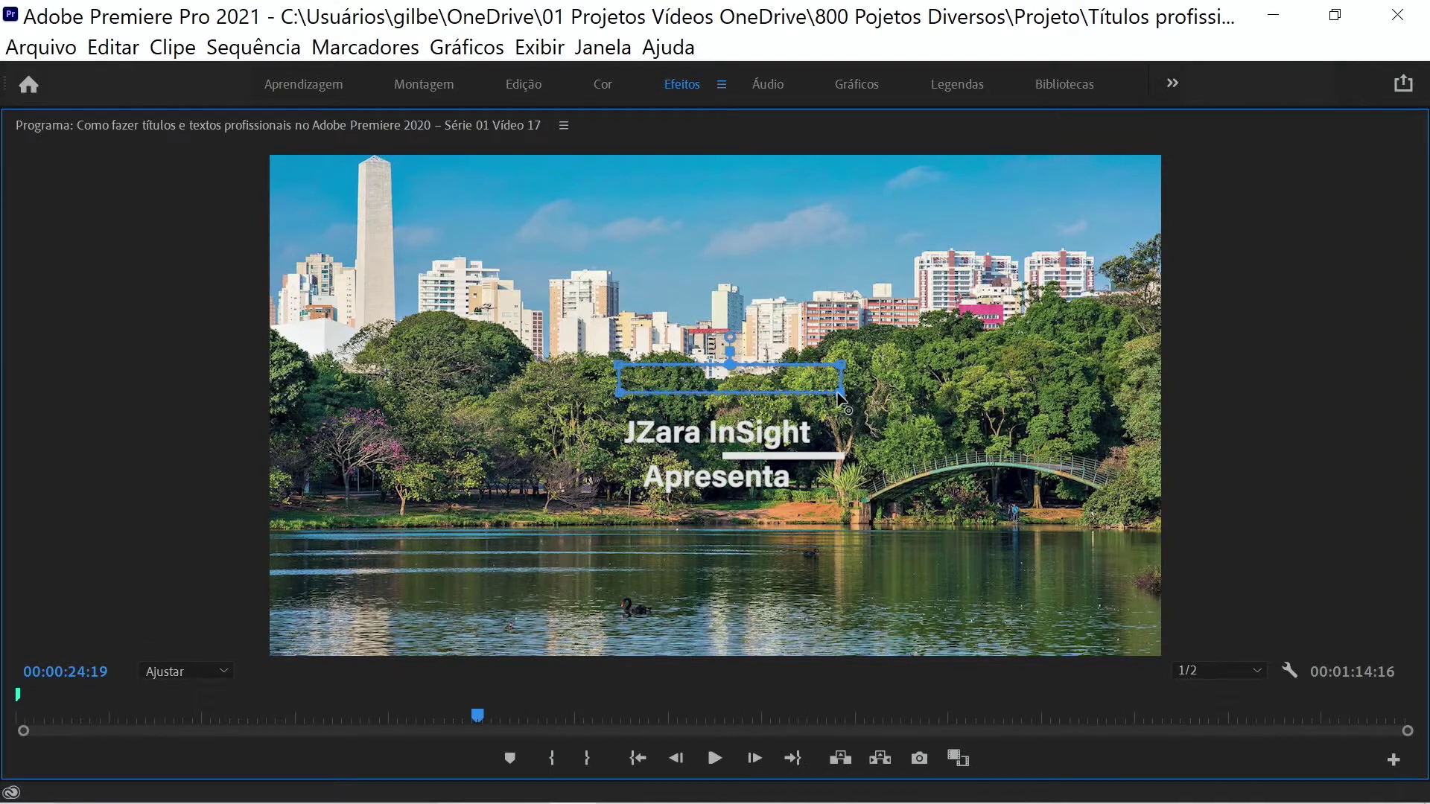
{"action": "mouse_move", "coordinate": [762, 381]}
{"action": "left_mouse_down"}
{"action": "mouse_move", "coordinate": [786, 459]}
{"action": "mouse_move", "coordinate": [875, 466]}
{"action": "mouse_move", "coordinate": [862, 465]}
{"action": "left_mouse_up"}
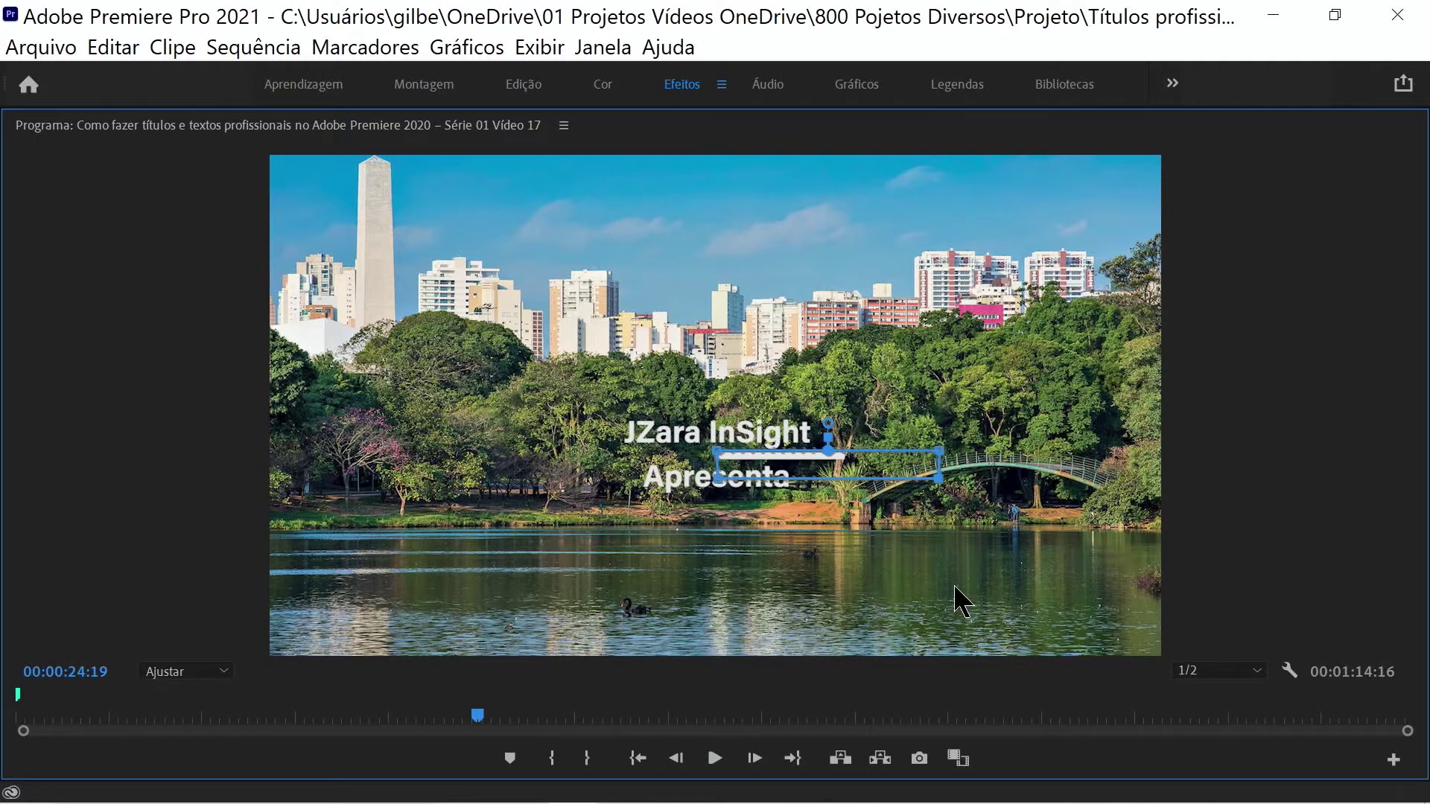
Add a rectangle opacity mask to Título 02 Copiar 07 on V3
{"action": "key", "text": "grave"}
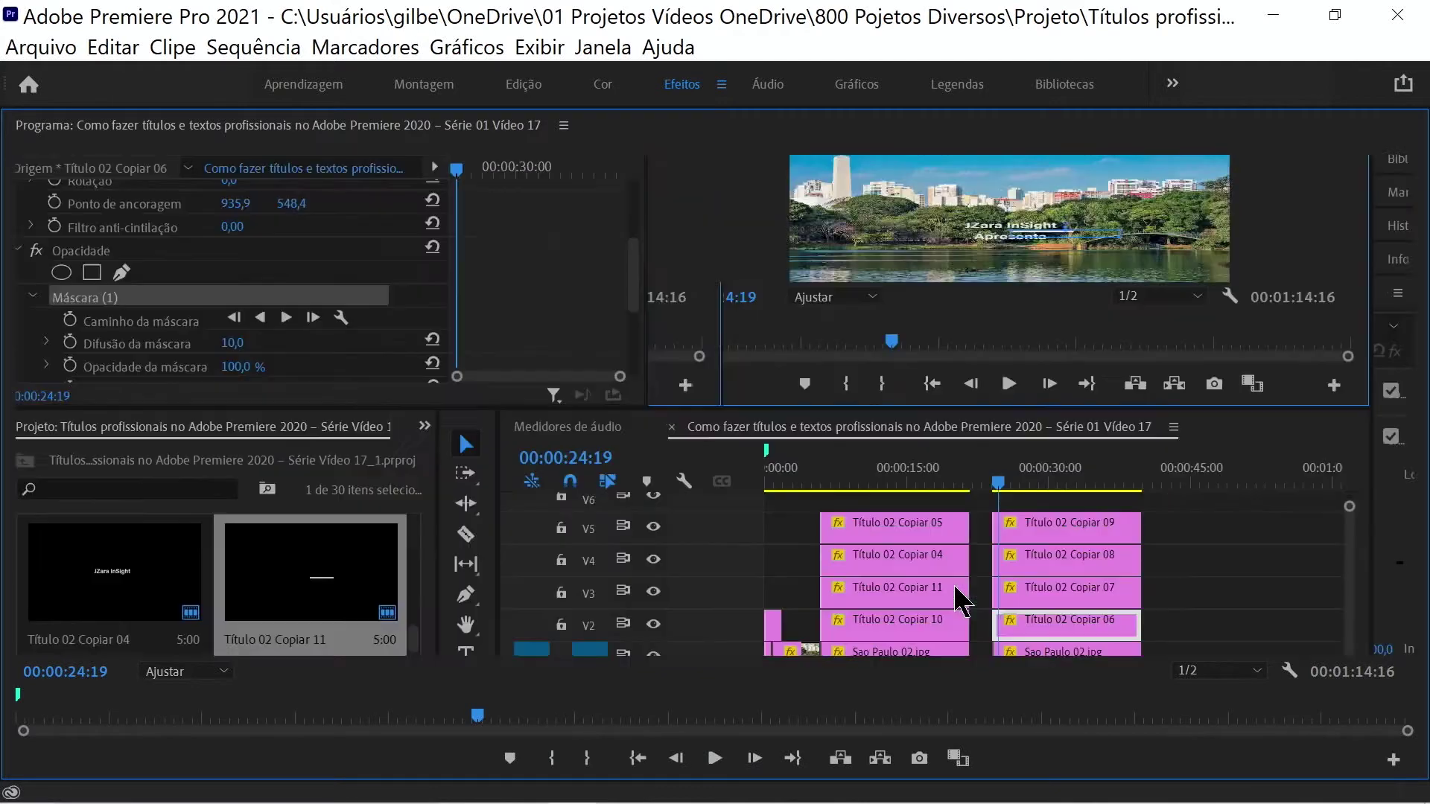
{"action": "left_click", "coordinate": [1050, 588]}
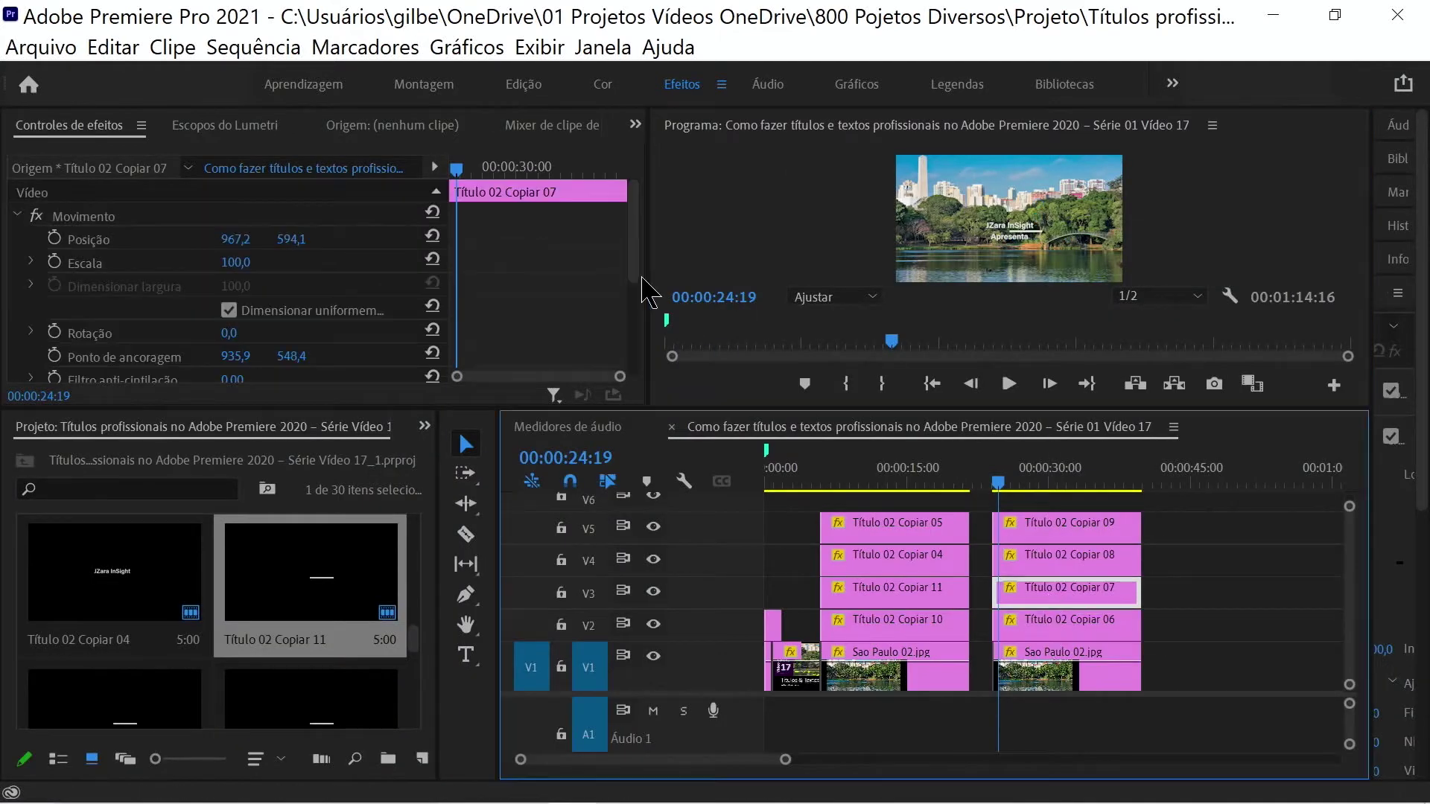
{"action": "left_click_drag", "start_coordinate": [634, 306], "coordinate": [642, 372]}
{"action": "scroll", "coordinate": [639, 365], "scroll_direction": "up", "scroll_amount": 1}
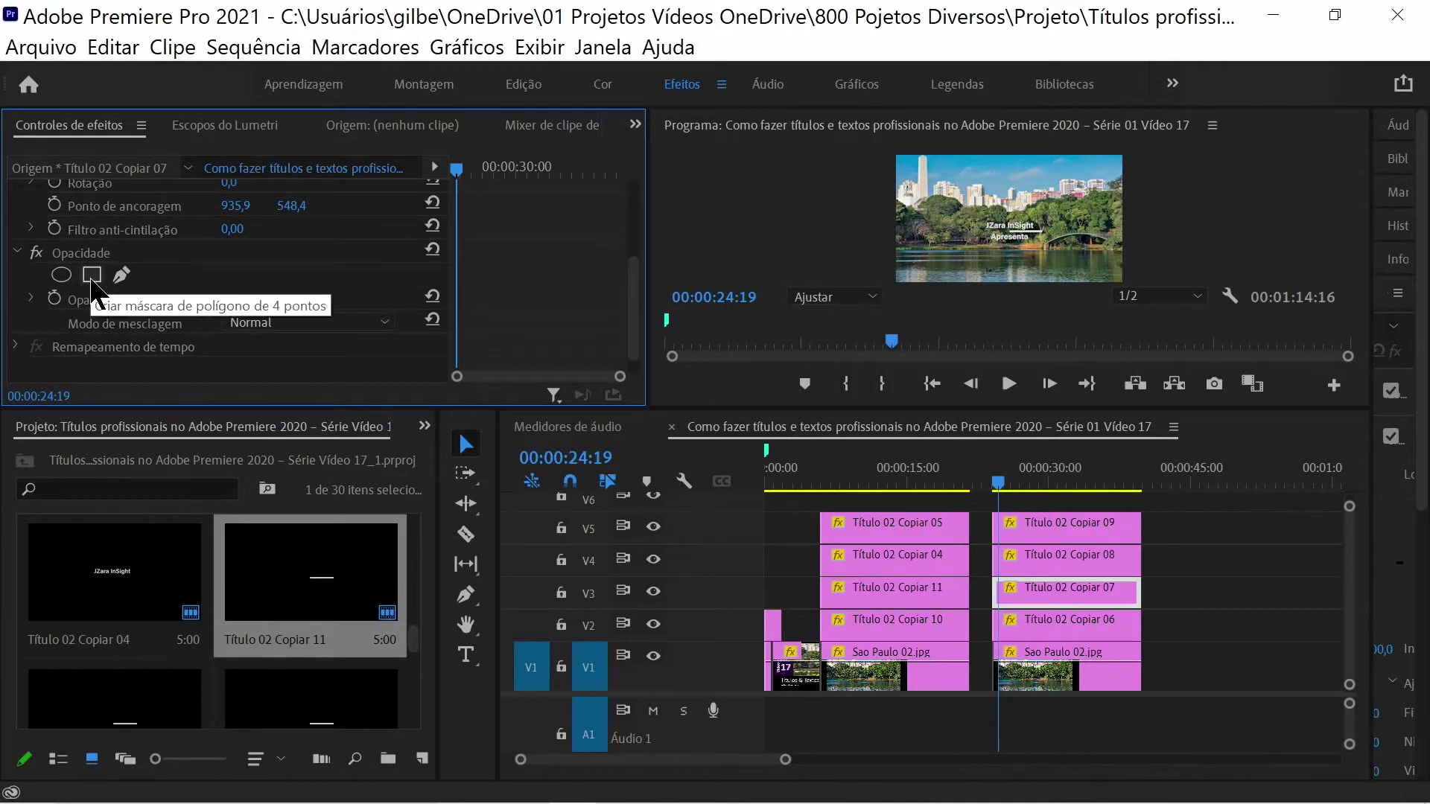
{"action": "left_click", "coordinate": [92, 277]}
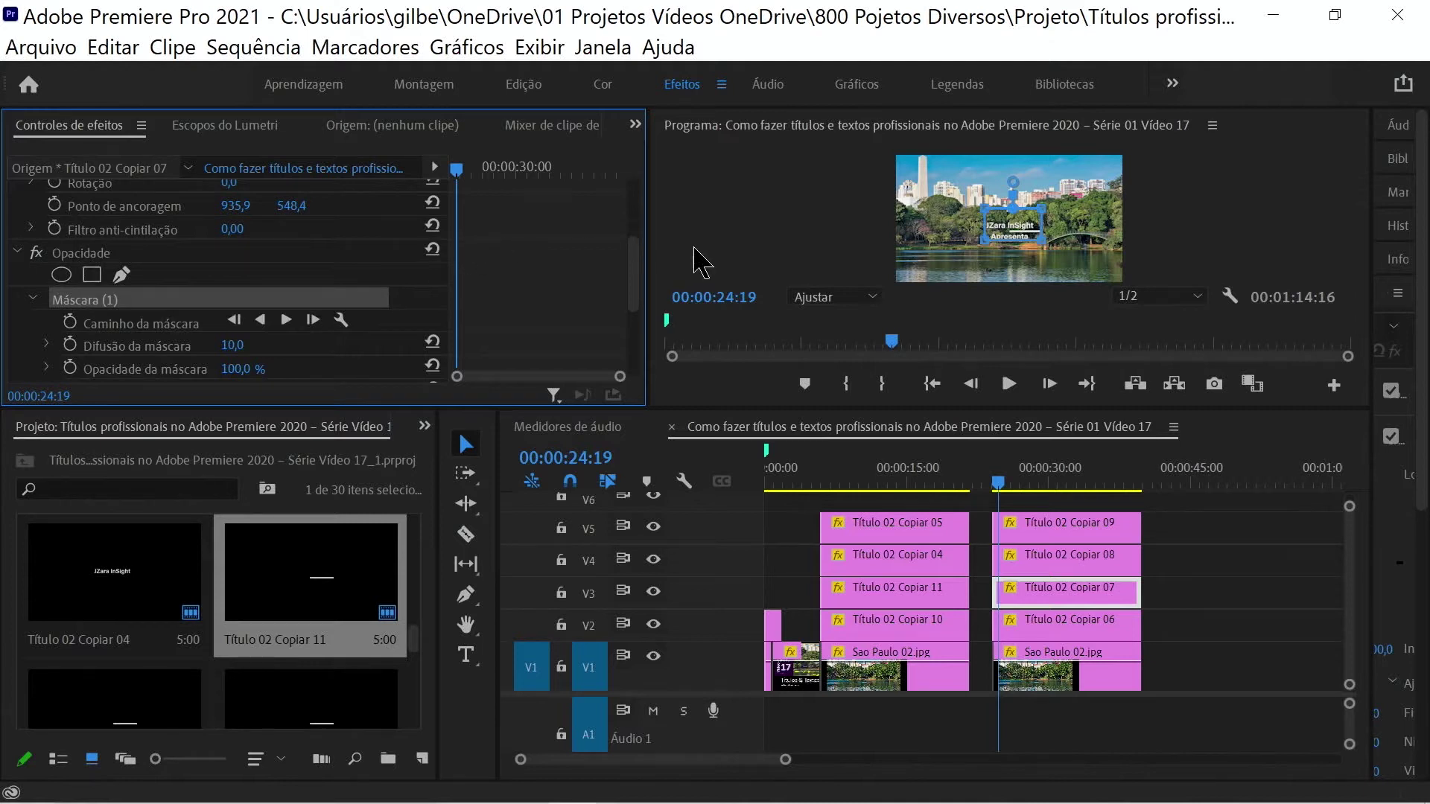
Shrink the mask to a thin band between the JZara InSight and Apresenta lines, then scrub around 25 seconds
{"action": "key", "text": "grave"}
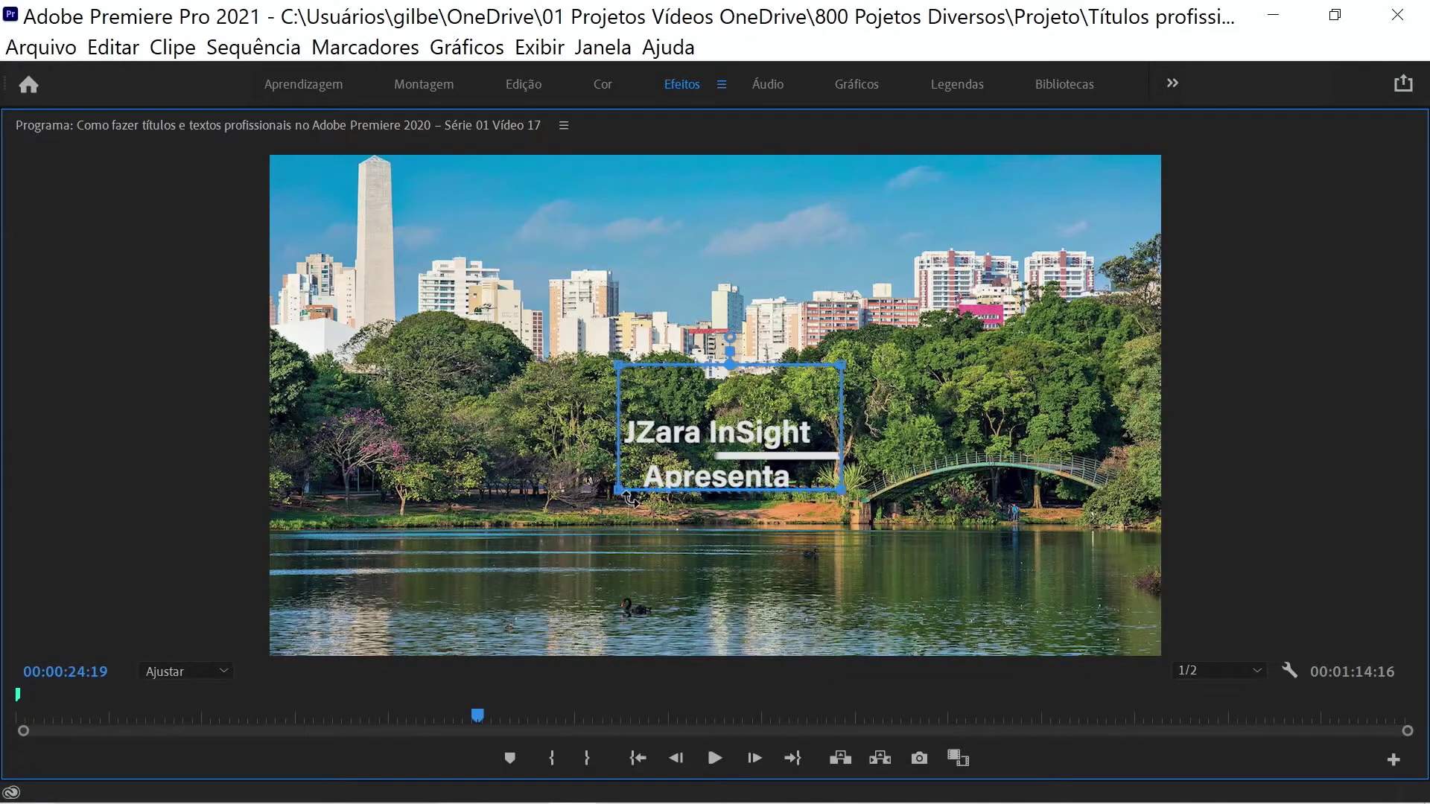
{"action": "left_click_drag", "start_coordinate": [623, 495], "coordinate": [626, 403]}
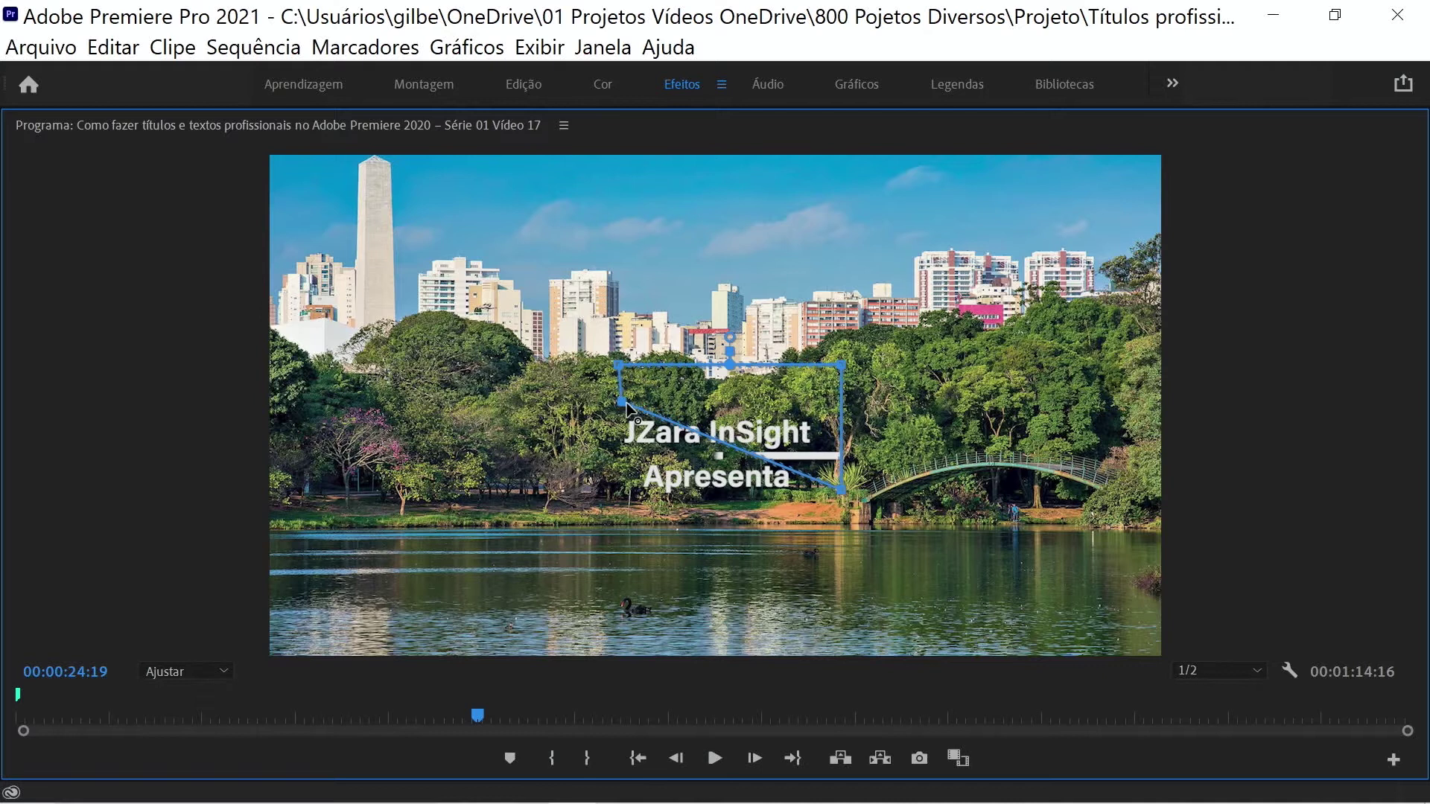
{"action": "left_click_drag", "start_coordinate": [846, 497], "coordinate": [844, 403]}
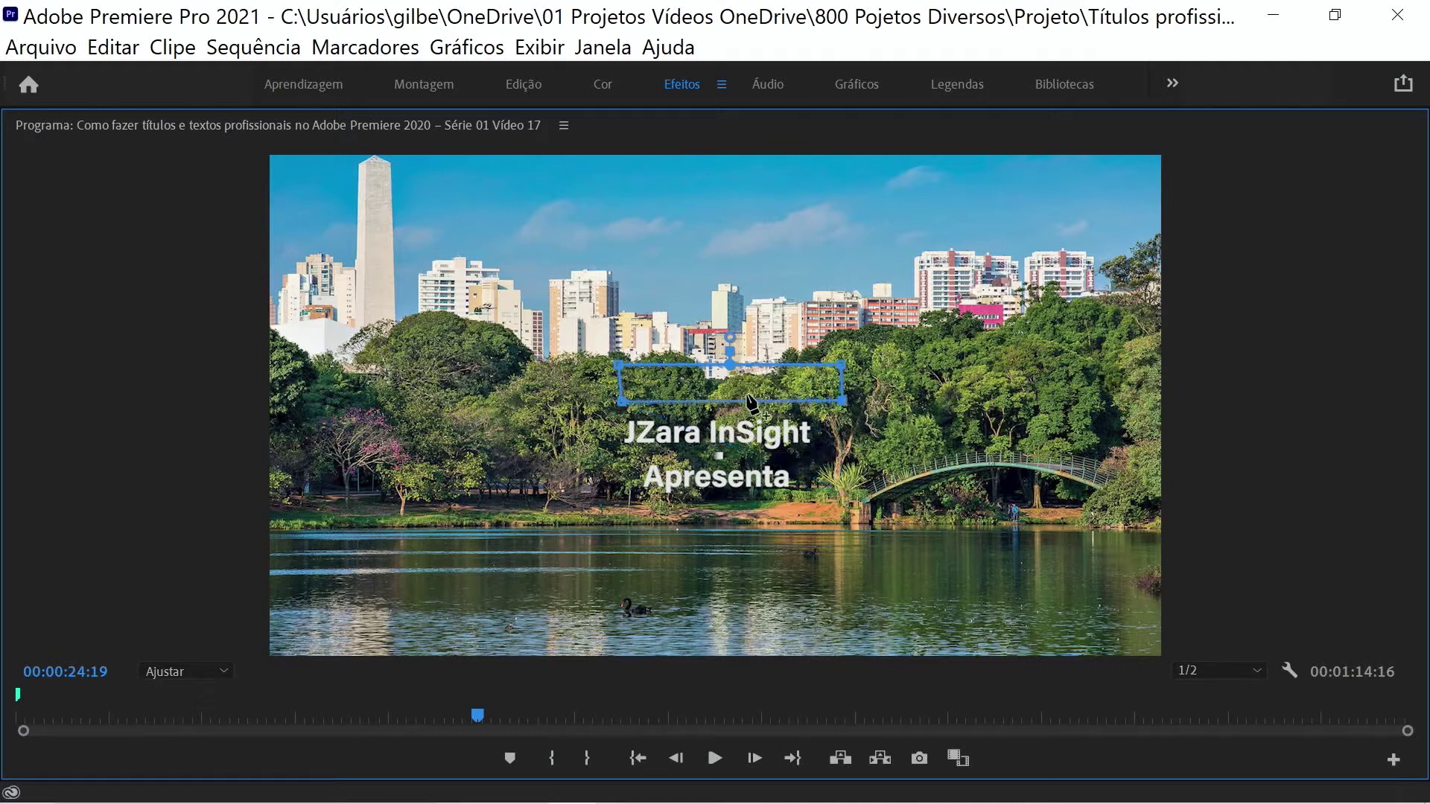
{"action": "mouse_move", "coordinate": [751, 403]}
{"action": "left_mouse_down"}
{"action": "mouse_move", "coordinate": [708, 463]}
{"action": "mouse_move", "coordinate": [627, 454]}
{"action": "left_mouse_up"}
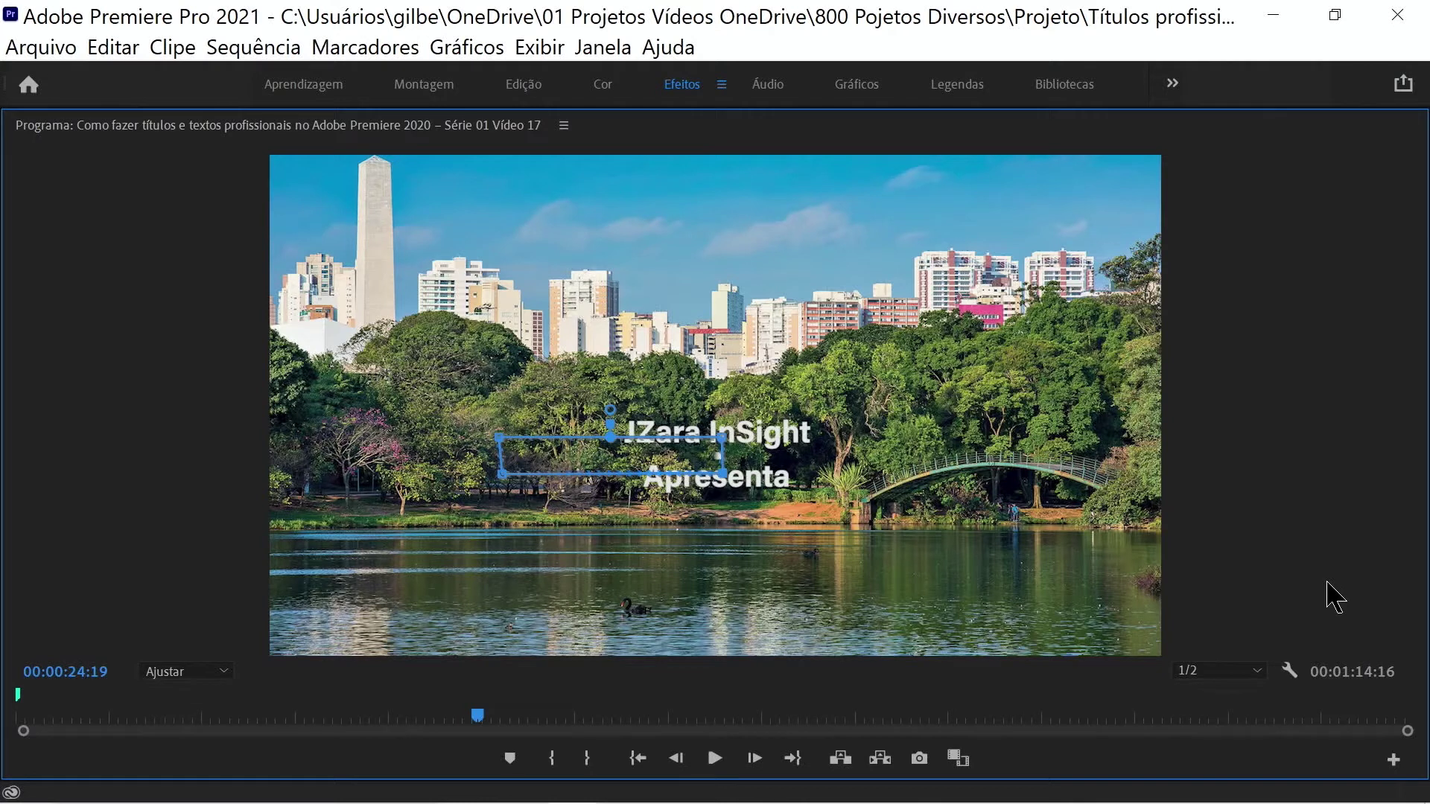
{"action": "key", "text": "grave"}
{"action": "mouse_move", "coordinate": [993, 484]}
{"action": "left_mouse_down"}
{"action": "mouse_move", "coordinate": [1009, 492]}
{"action": "mouse_move", "coordinate": [1002, 480]}
{"action": "left_mouse_up"}
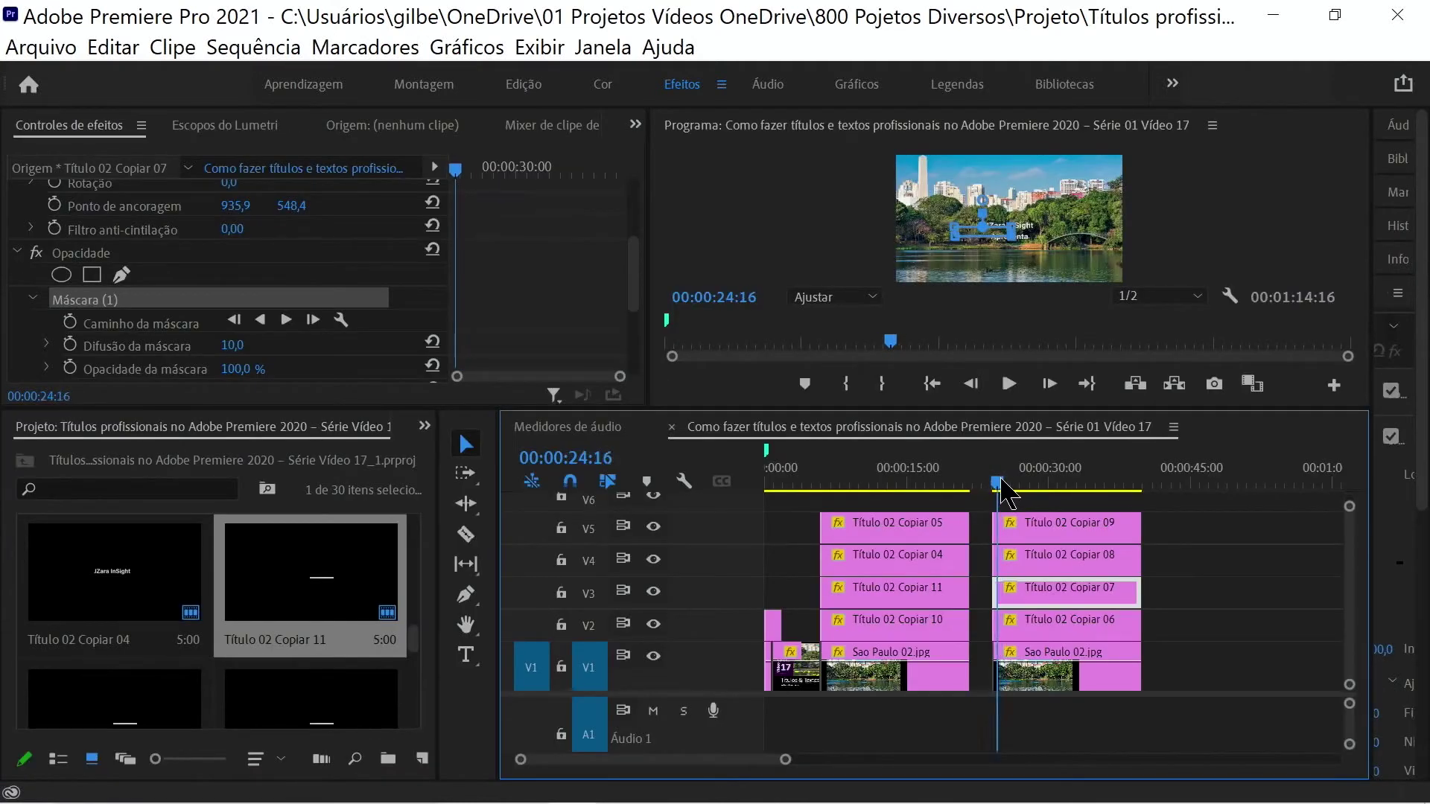
Add a starting mask-path keyframe at 00:00:24:16 on Título 02 Copiar 06
{"action": "left_click", "coordinate": [1057, 620]}
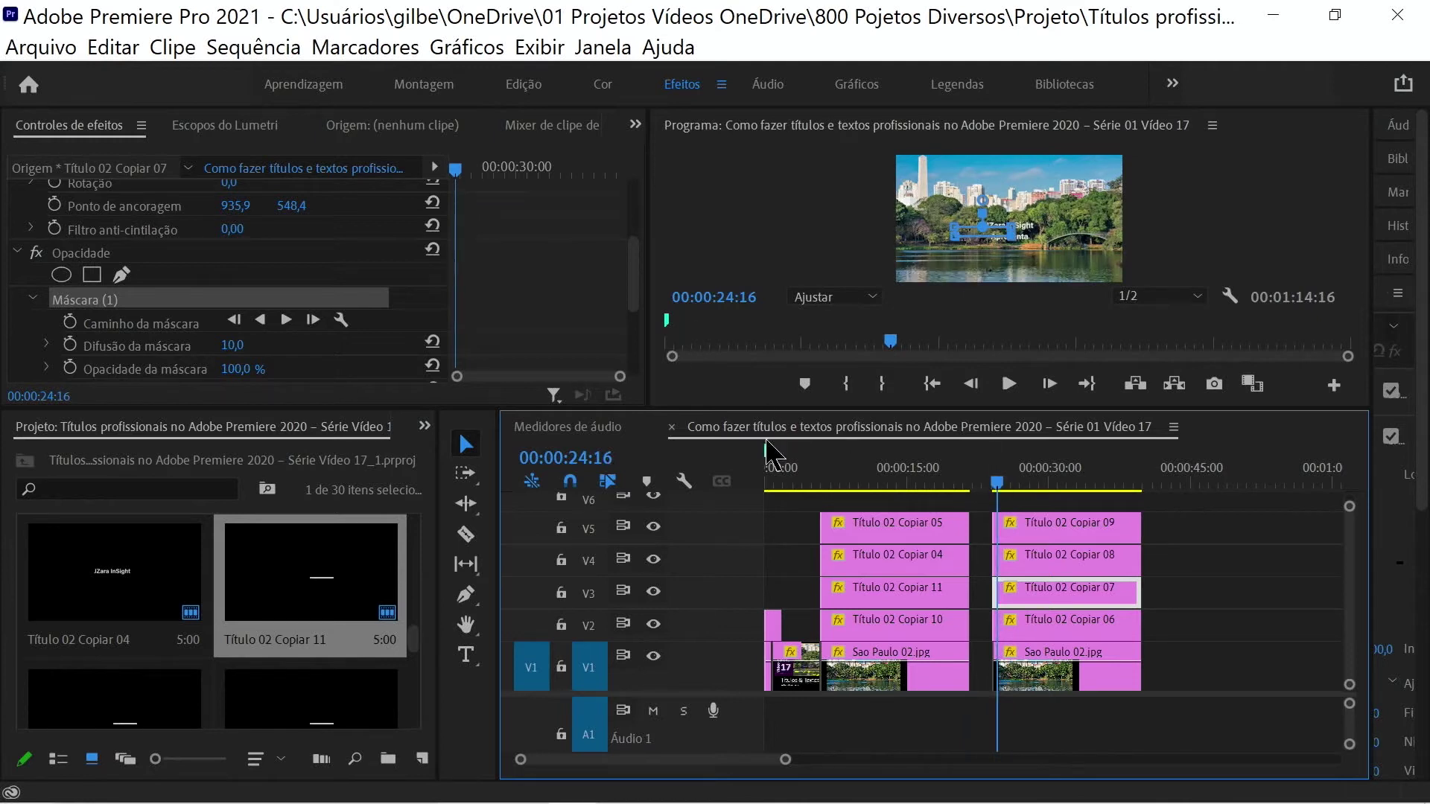
{"action": "scroll", "coordinate": [636, 253], "scroll_direction": "down", "scroll_amount": 1}
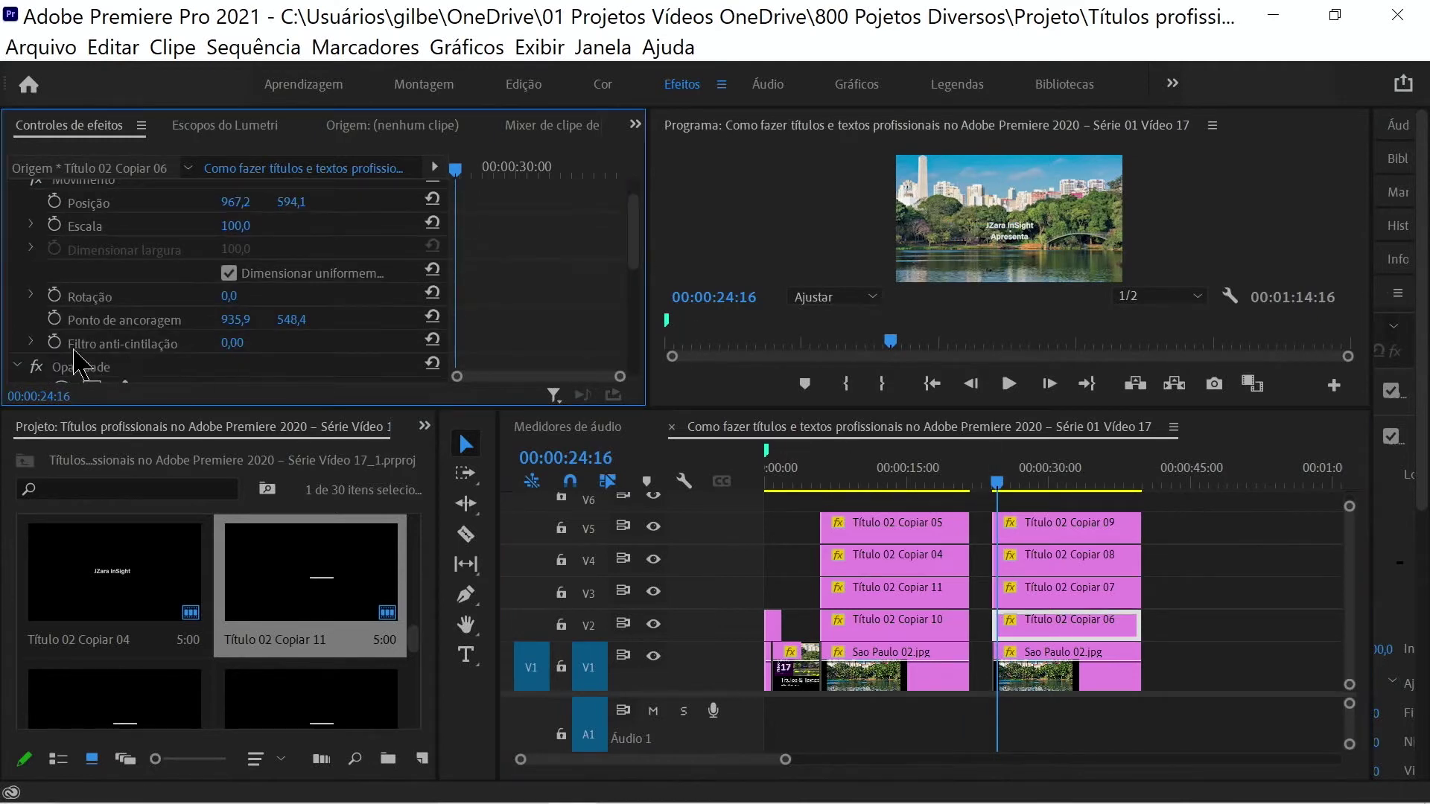
{"action": "left_click_drag", "start_coordinate": [638, 257], "coordinate": [639, 316]}
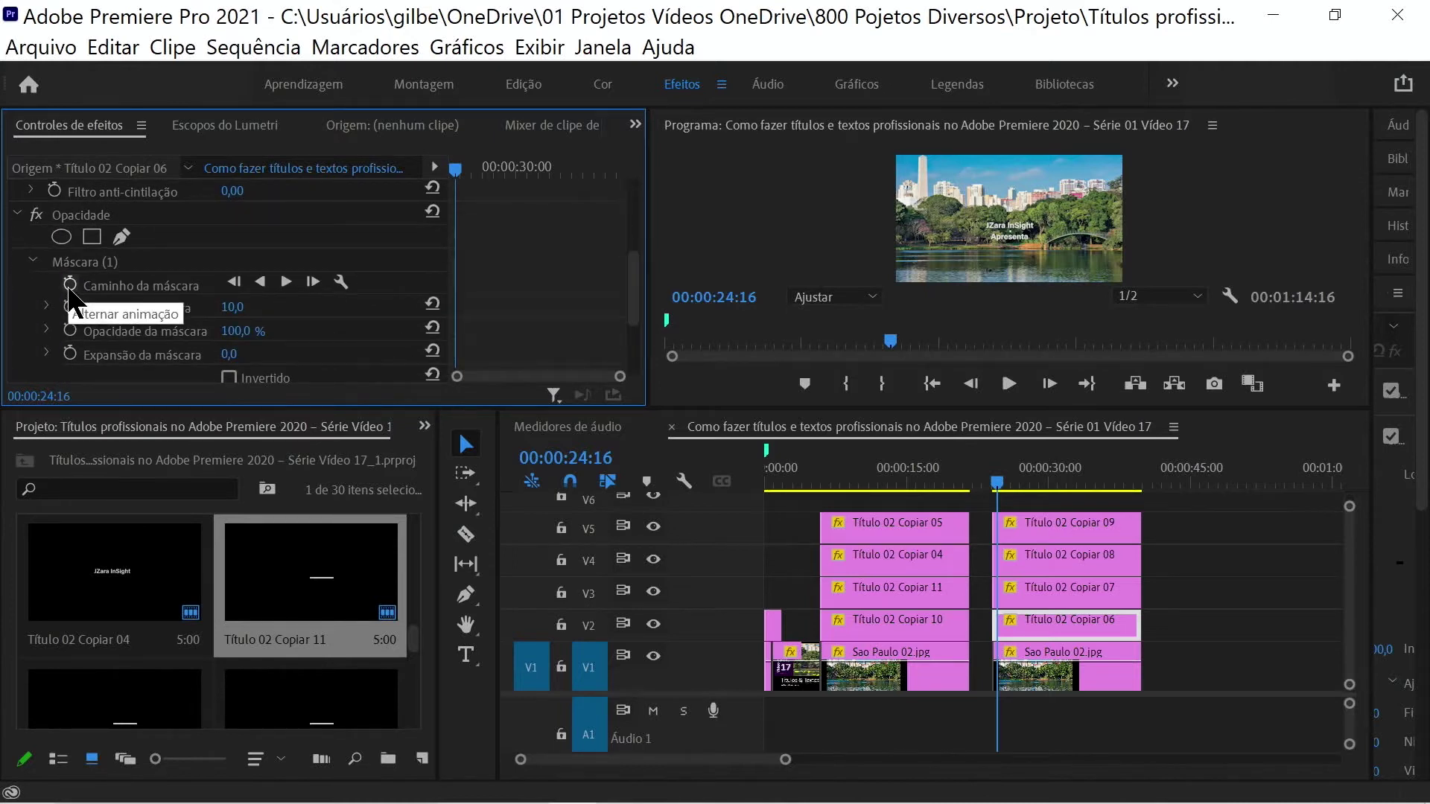
{"action": "left_click", "coordinate": [70, 288]}
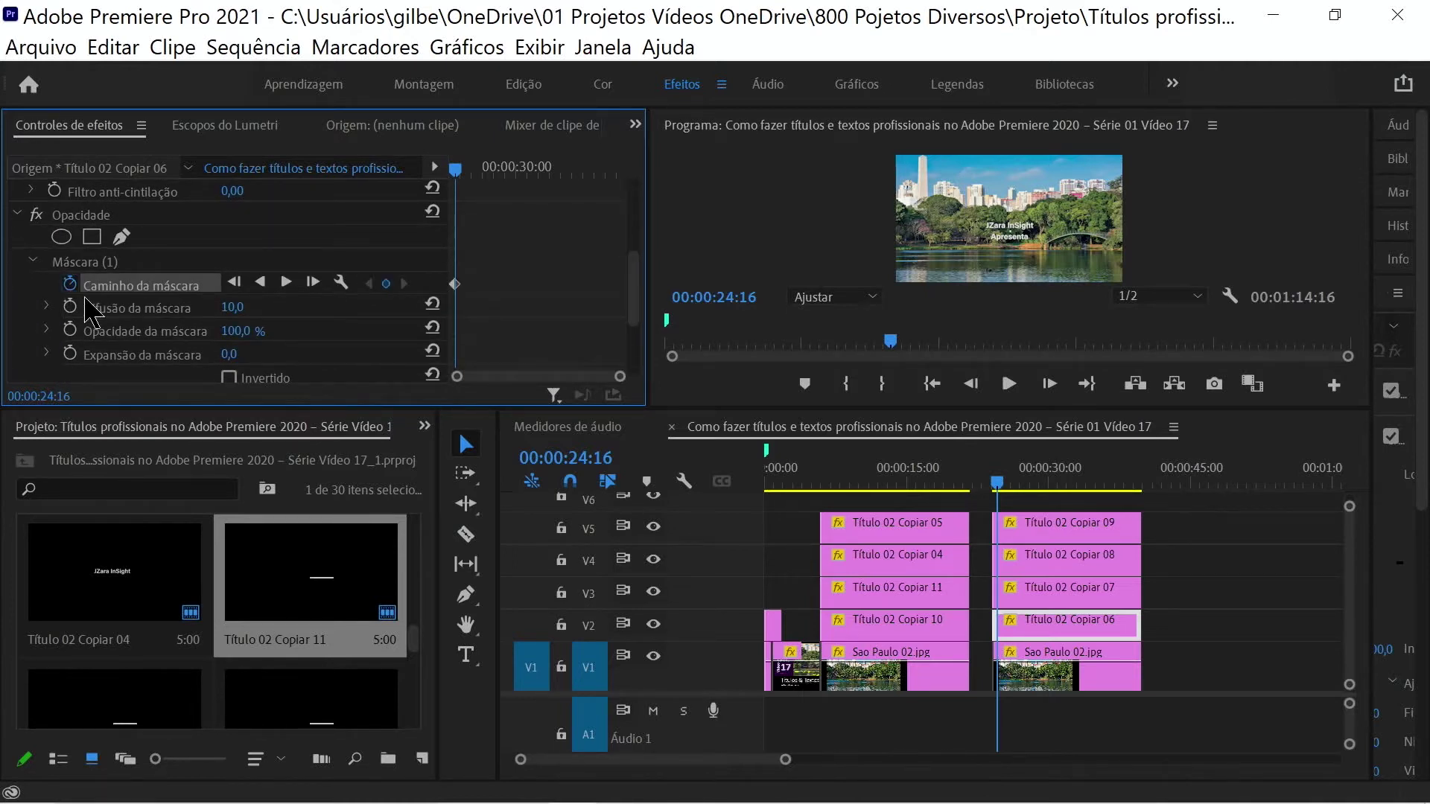
Add the same starting mask-path keyframe on Copiar 07 and advance the playhead toward 00:00:25:12
{"action": "left_click", "coordinate": [1053, 587]}
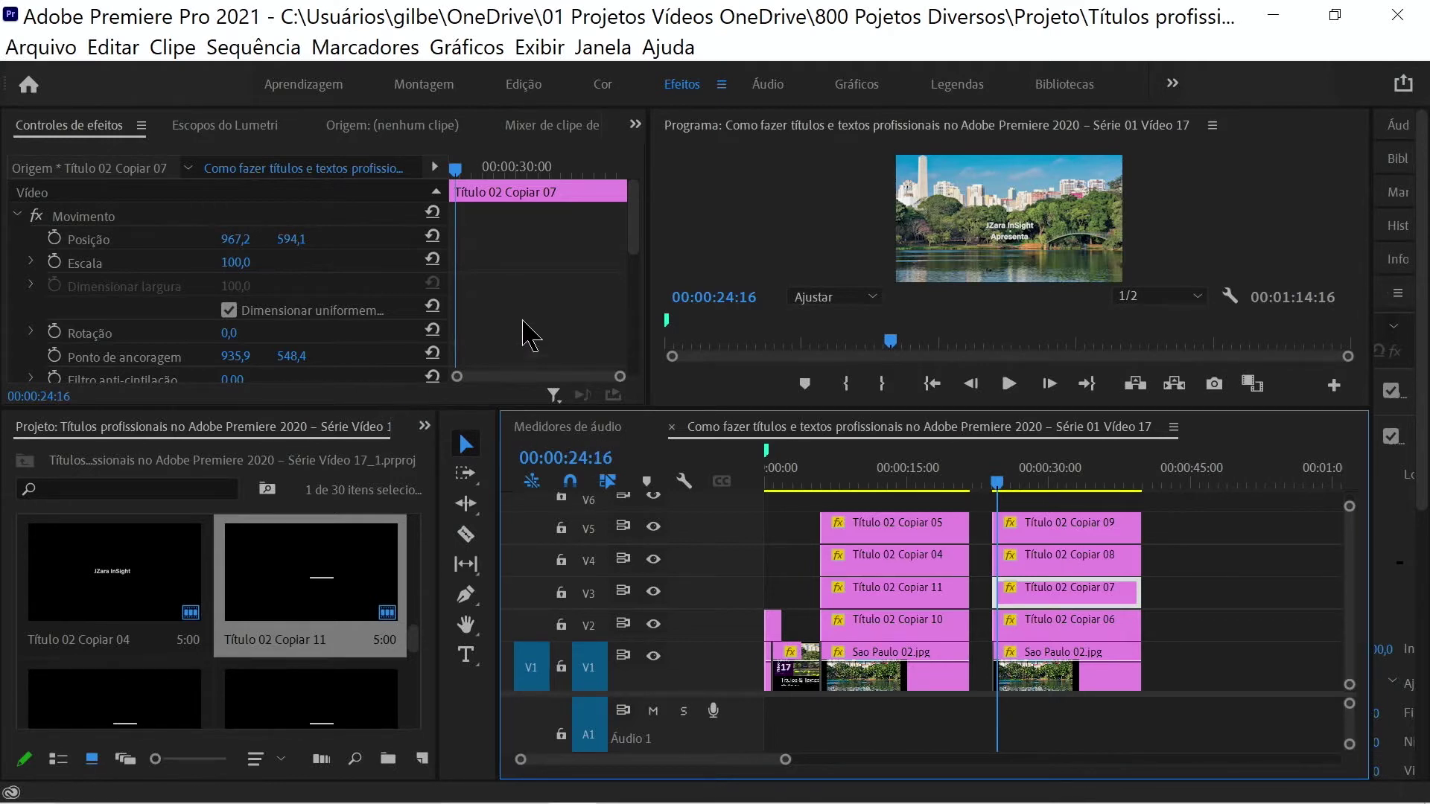
{"action": "scroll", "coordinate": [176, 319], "scroll_direction": "down", "scroll_amount": 4}
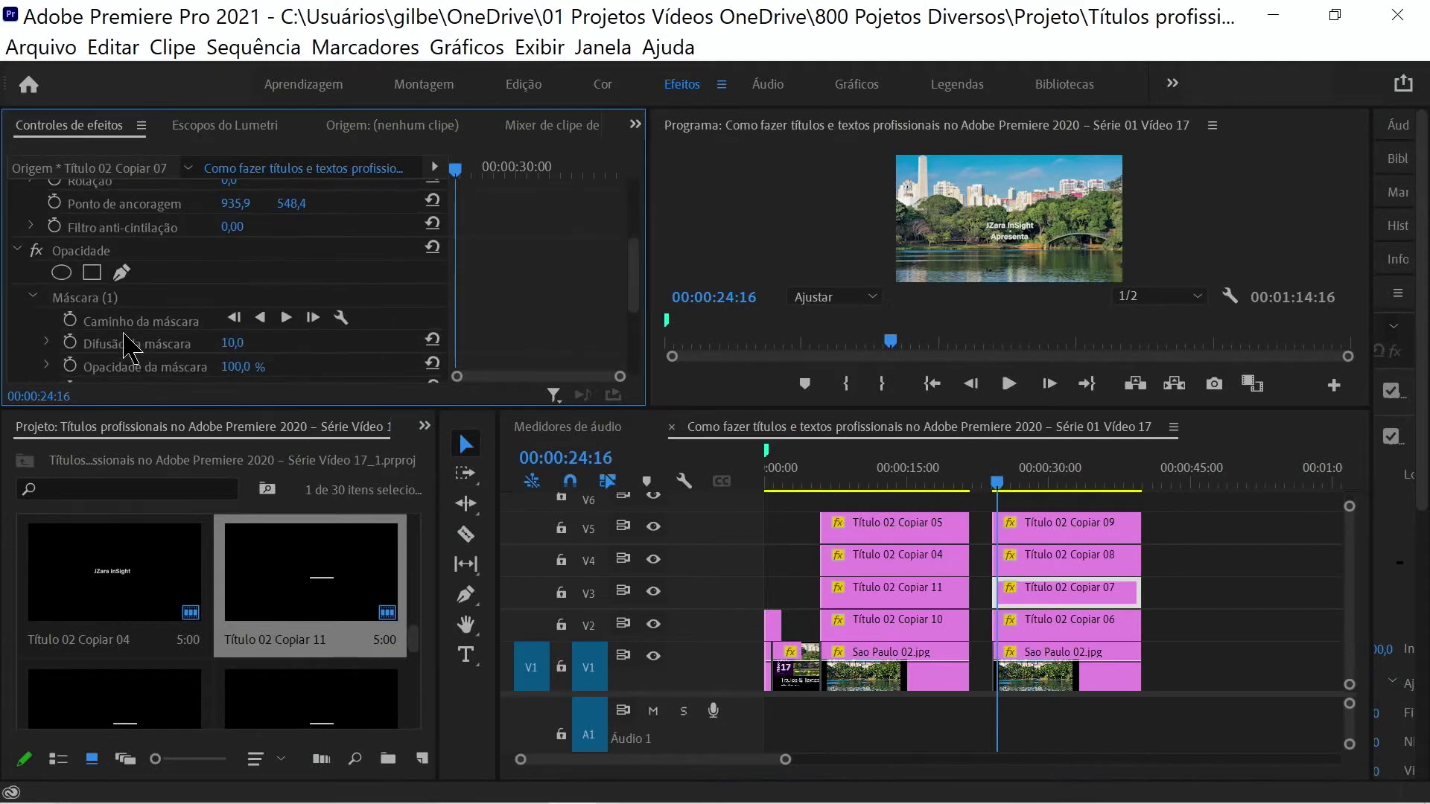
{"action": "left_click", "coordinate": [71, 320]}
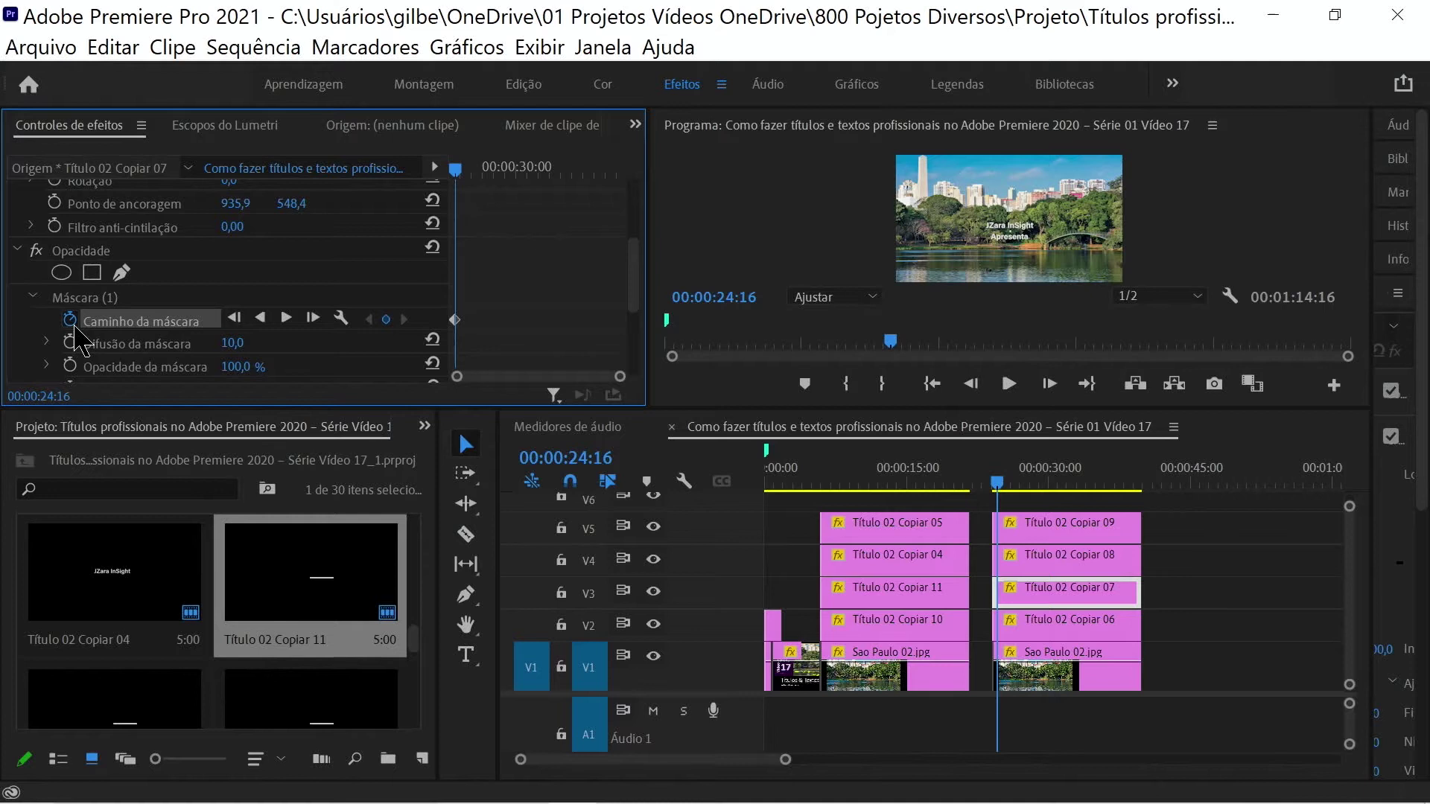
{"action": "key", "text": "space"}
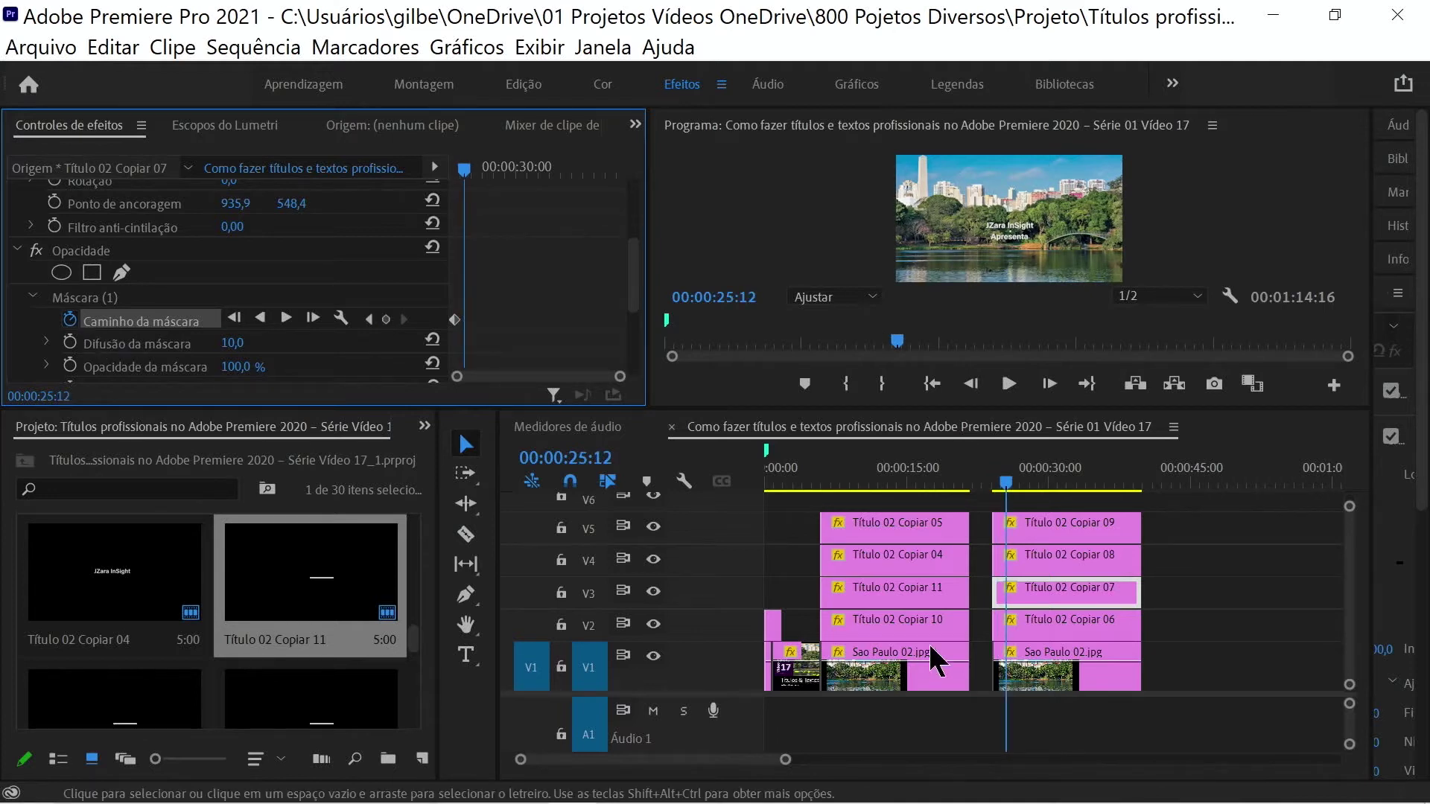
At 00:00:25:12, slide Título 02 Copiar 06's mask slightly left
{"action": "left_click", "coordinate": [1042, 625]}
{"action": "scroll", "coordinate": [82, 283], "scroll_direction": "down", "scroll_amount": 3}
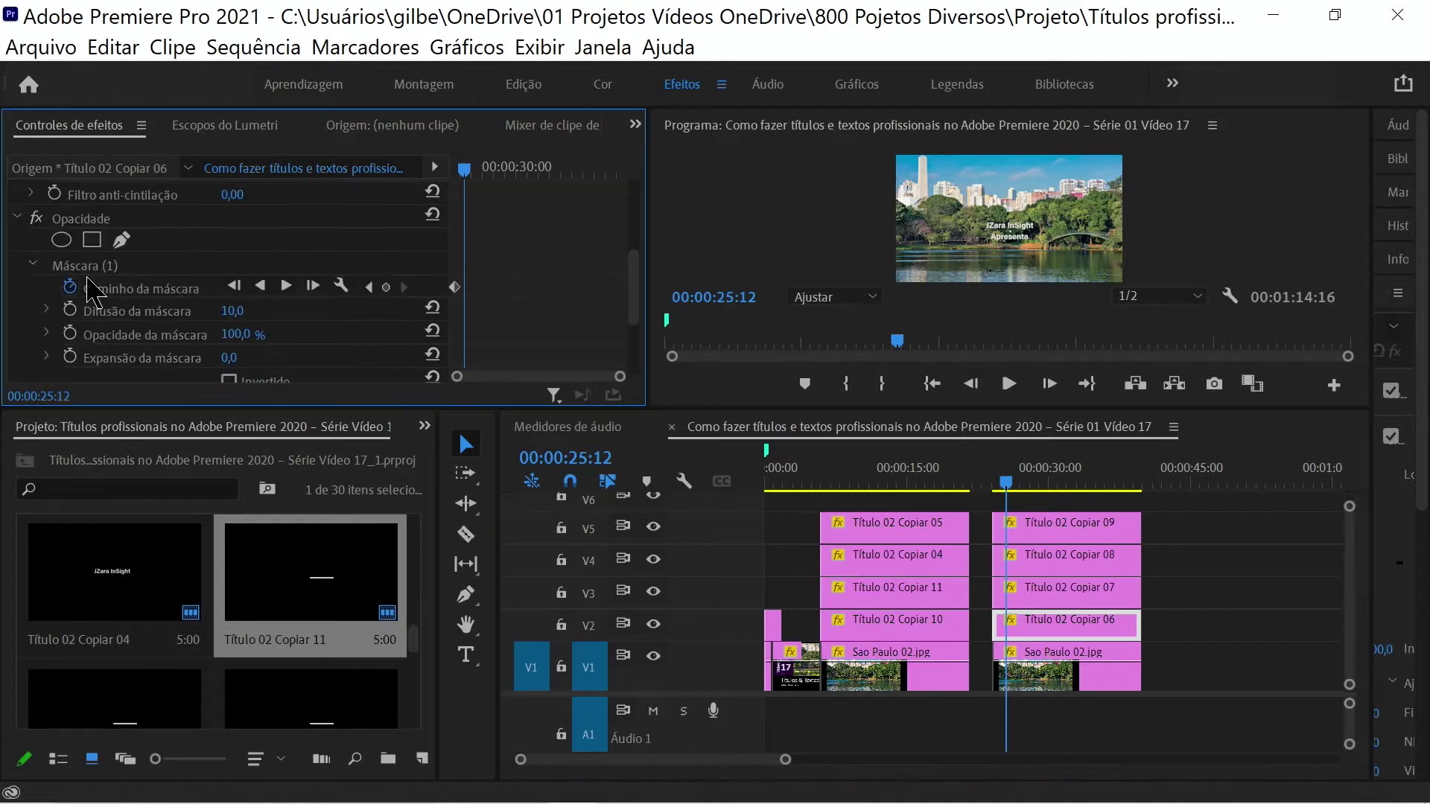
{"action": "left_click", "coordinate": [79, 269]}
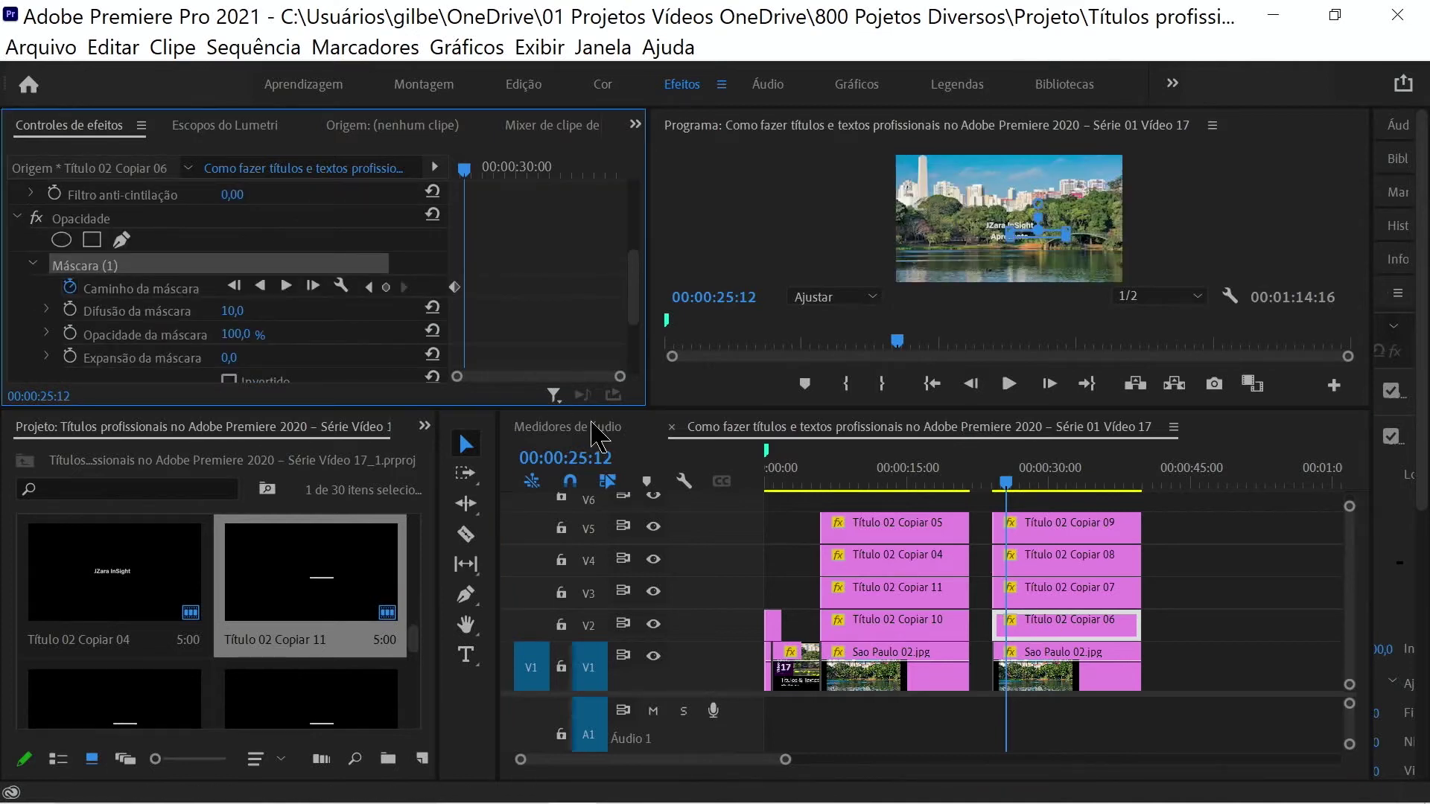
{"action": "key", "text": "grave"}
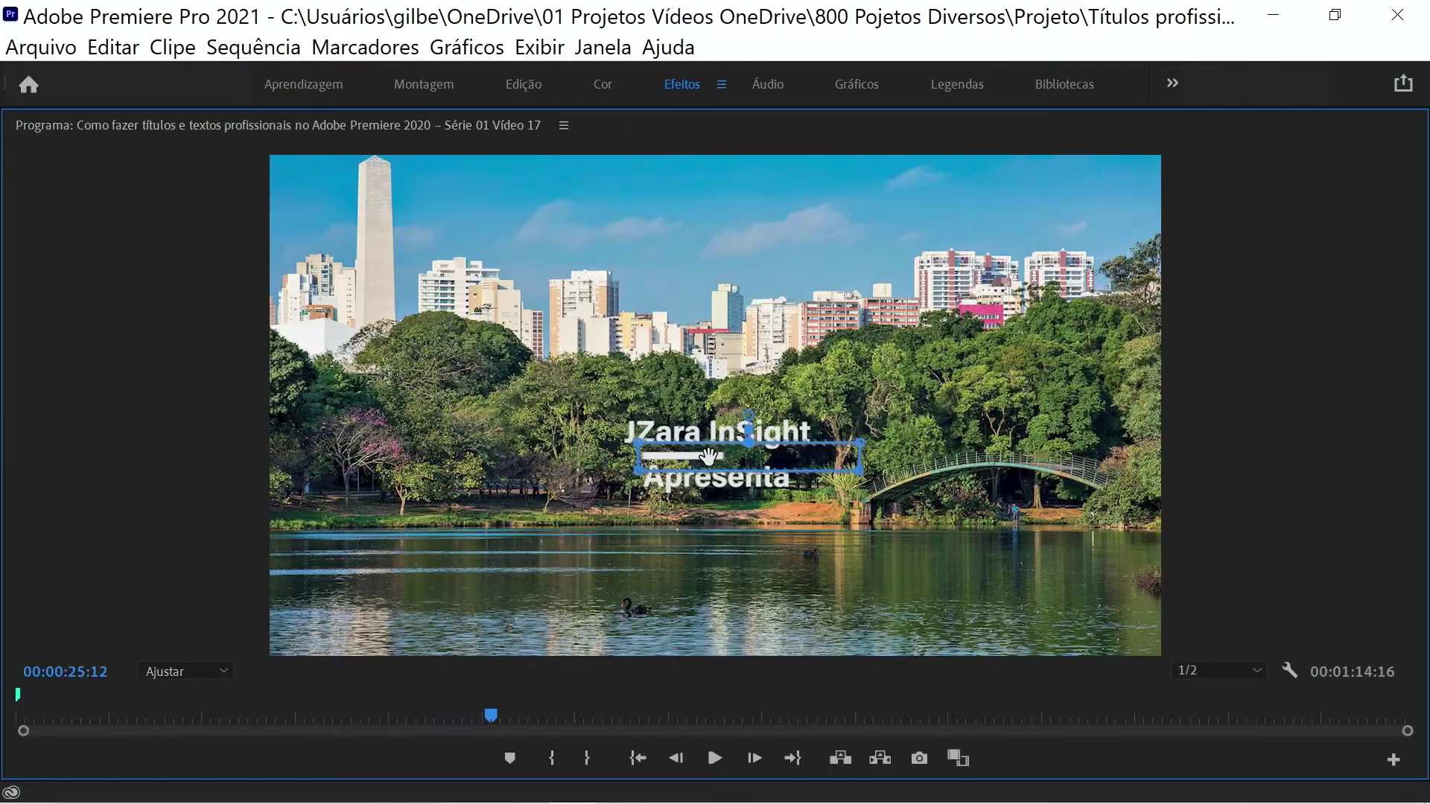
{"action": "left_click_drag", "start_coordinate": [670, 457], "coordinate": [648, 457]}
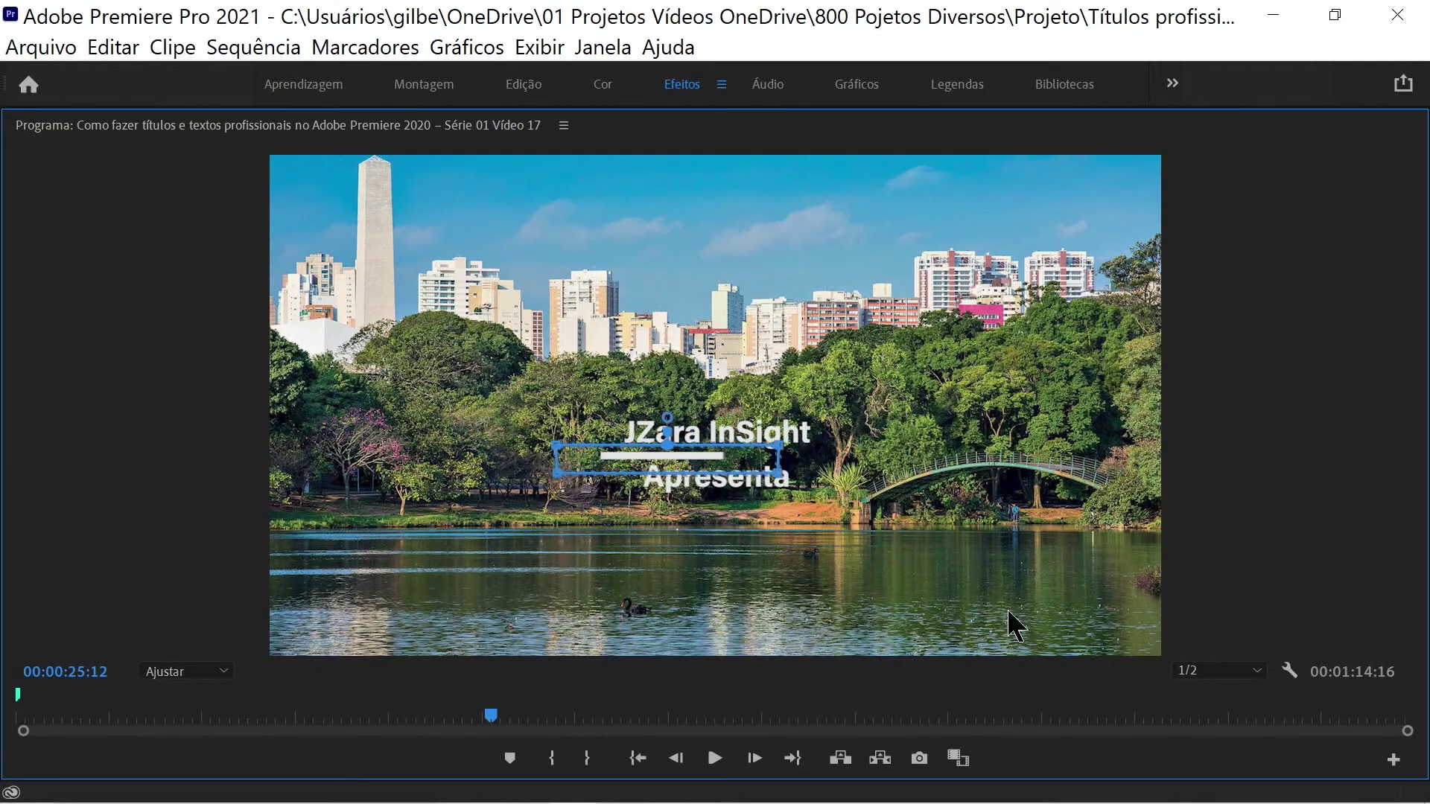
{"action": "key", "text": "grave"}
Move Título 02 Copiar 07's mask band to the right, keyframing its new position
{"action": "left_click", "coordinate": [1047, 583]}
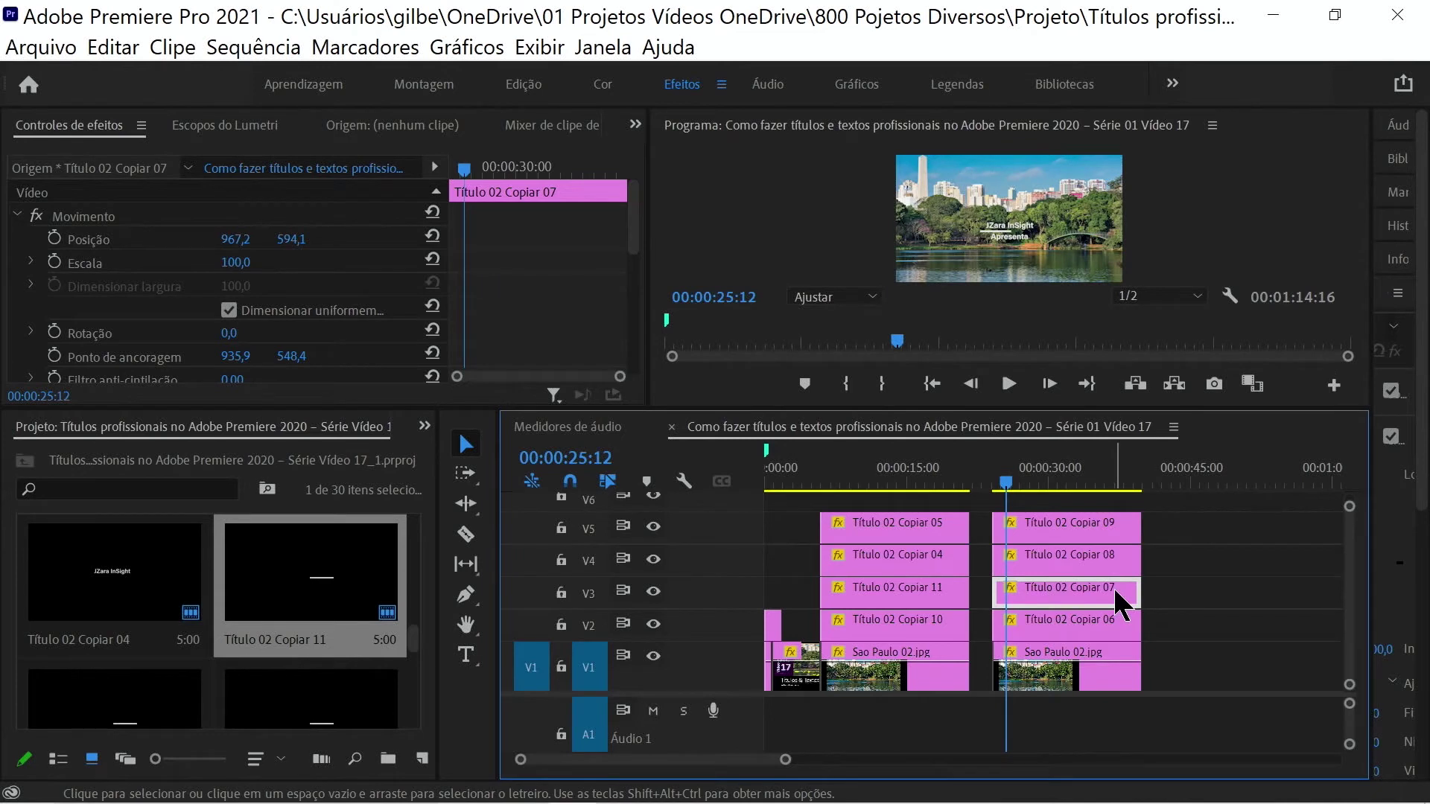
{"action": "scroll", "coordinate": [639, 317], "scroll_direction": "down", "scroll_amount": 3}
{"action": "scroll", "coordinate": [639, 320], "scroll_direction": "down", "scroll_amount": 3}
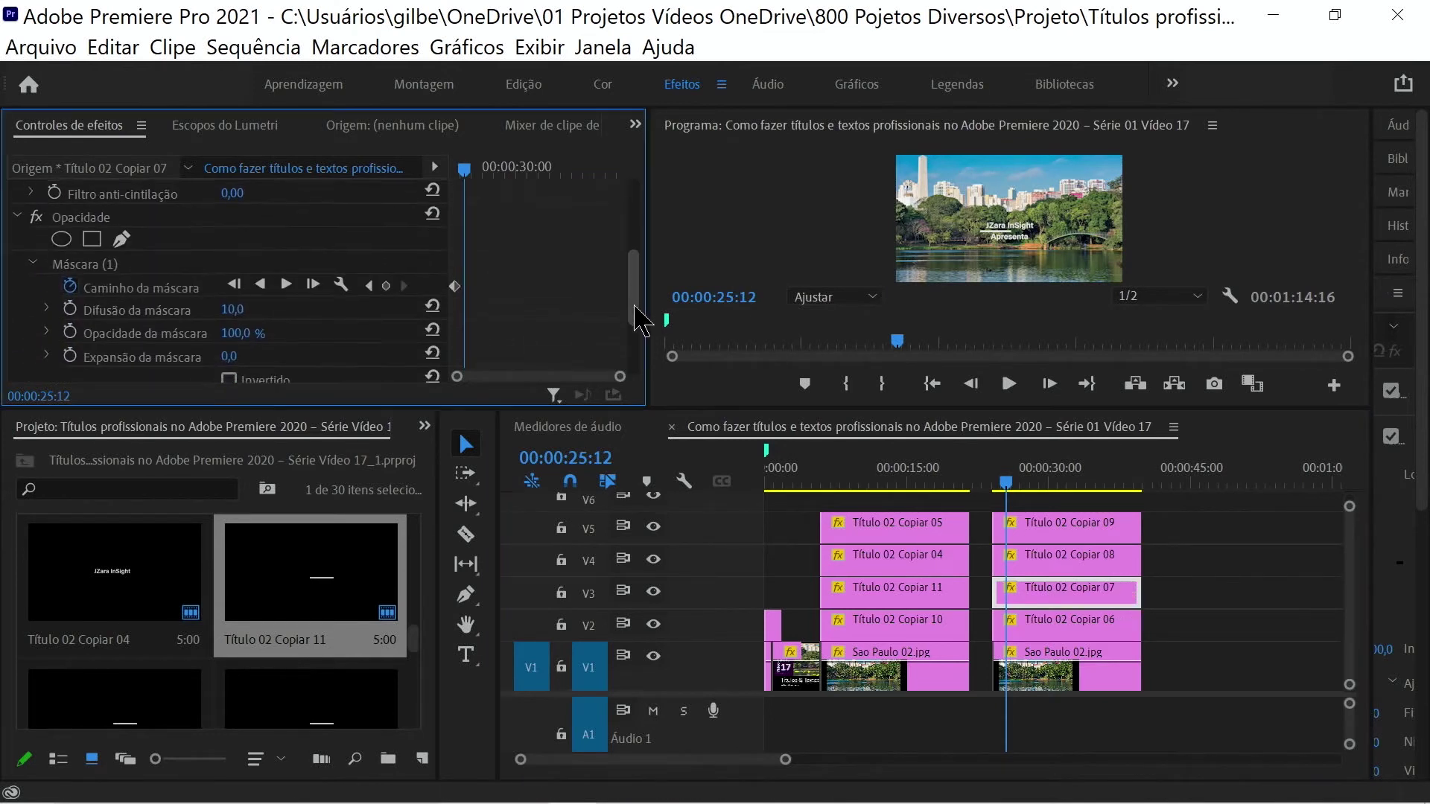
{"action": "scroll", "coordinate": [638, 320], "scroll_direction": "down", "scroll_amount": 1}
{"action": "left_click", "coordinate": [84, 259]}
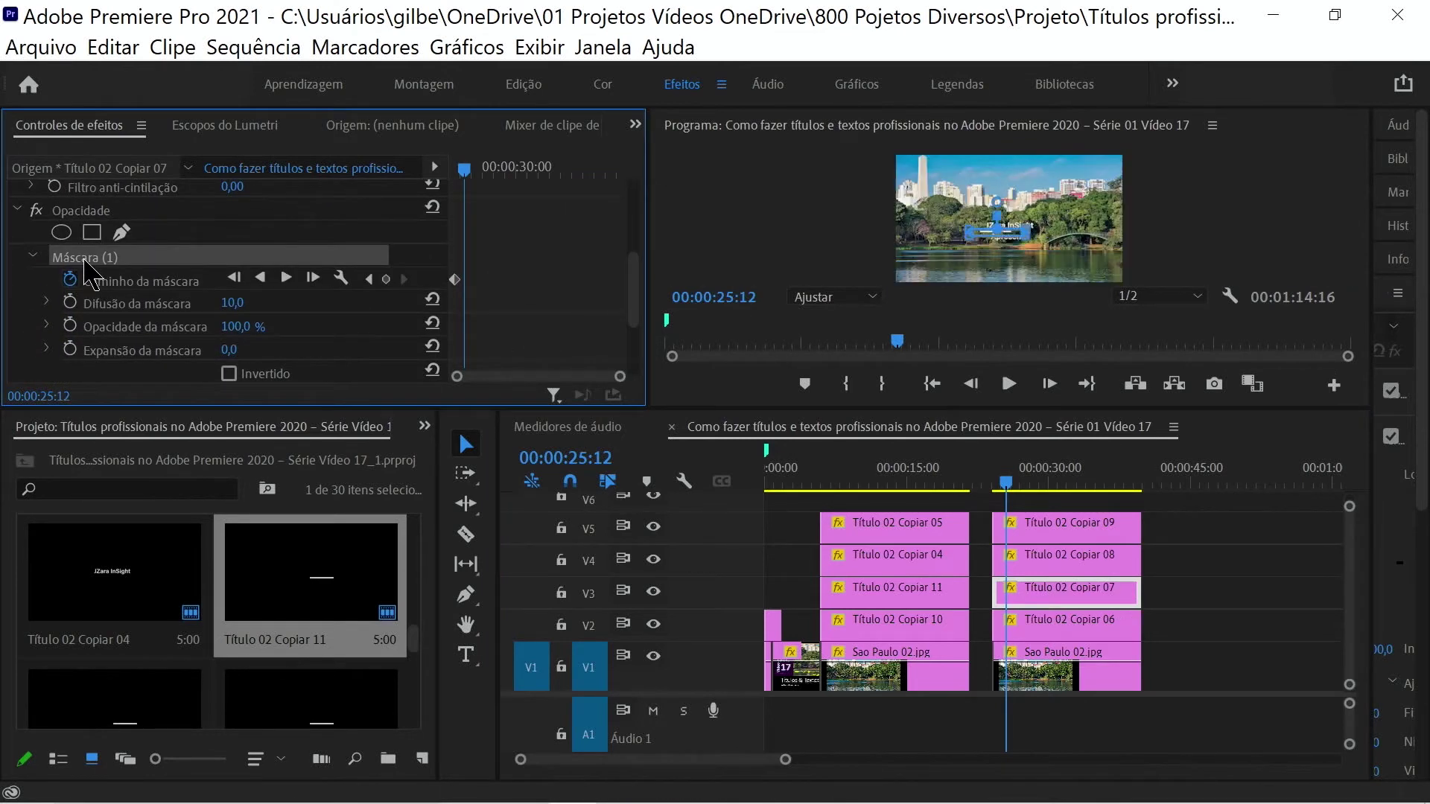
{"action": "left_click", "coordinate": [1272, 239]}
{"action": "key", "text": "grave"}
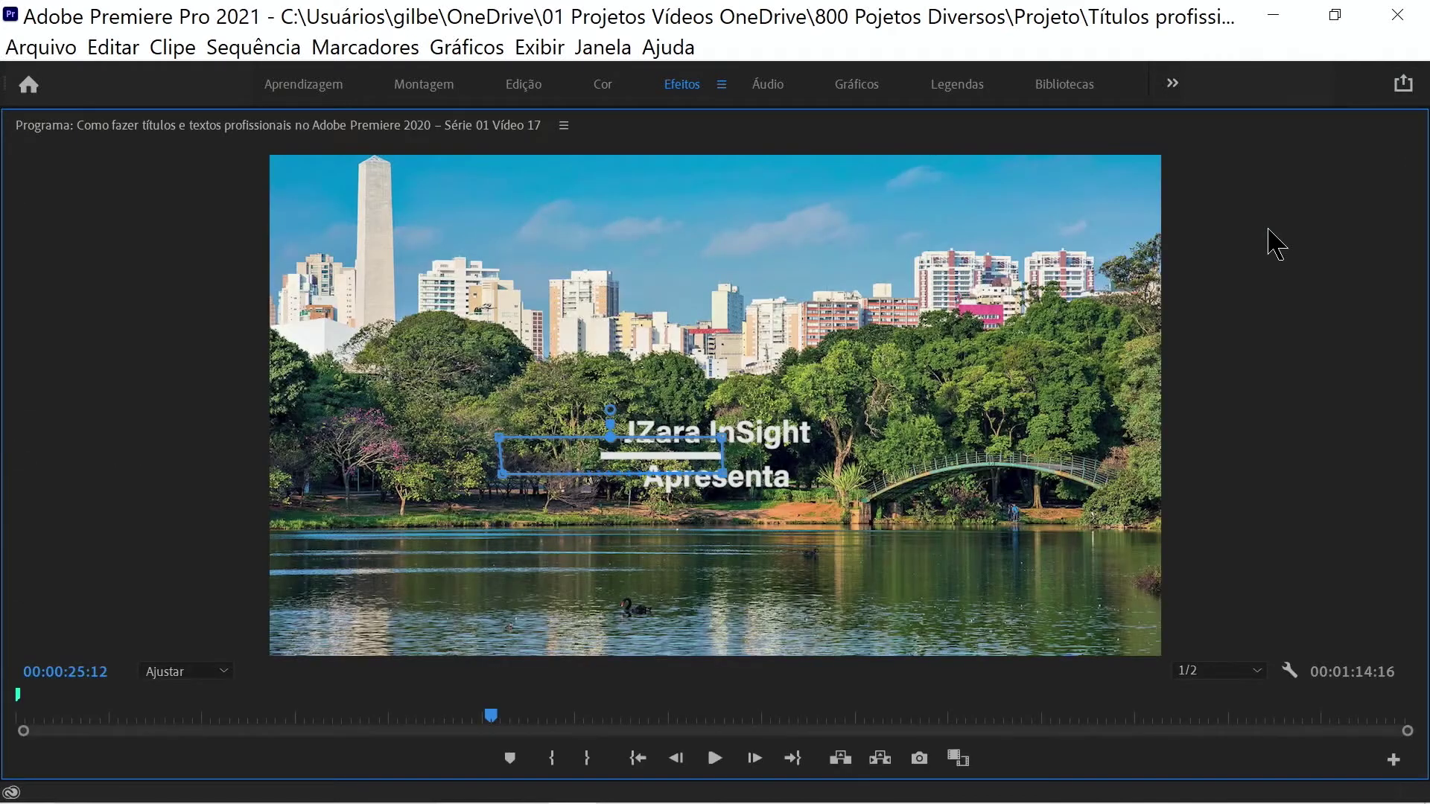
{"action": "left_click_drag", "start_coordinate": [562, 462], "coordinate": [729, 461]}
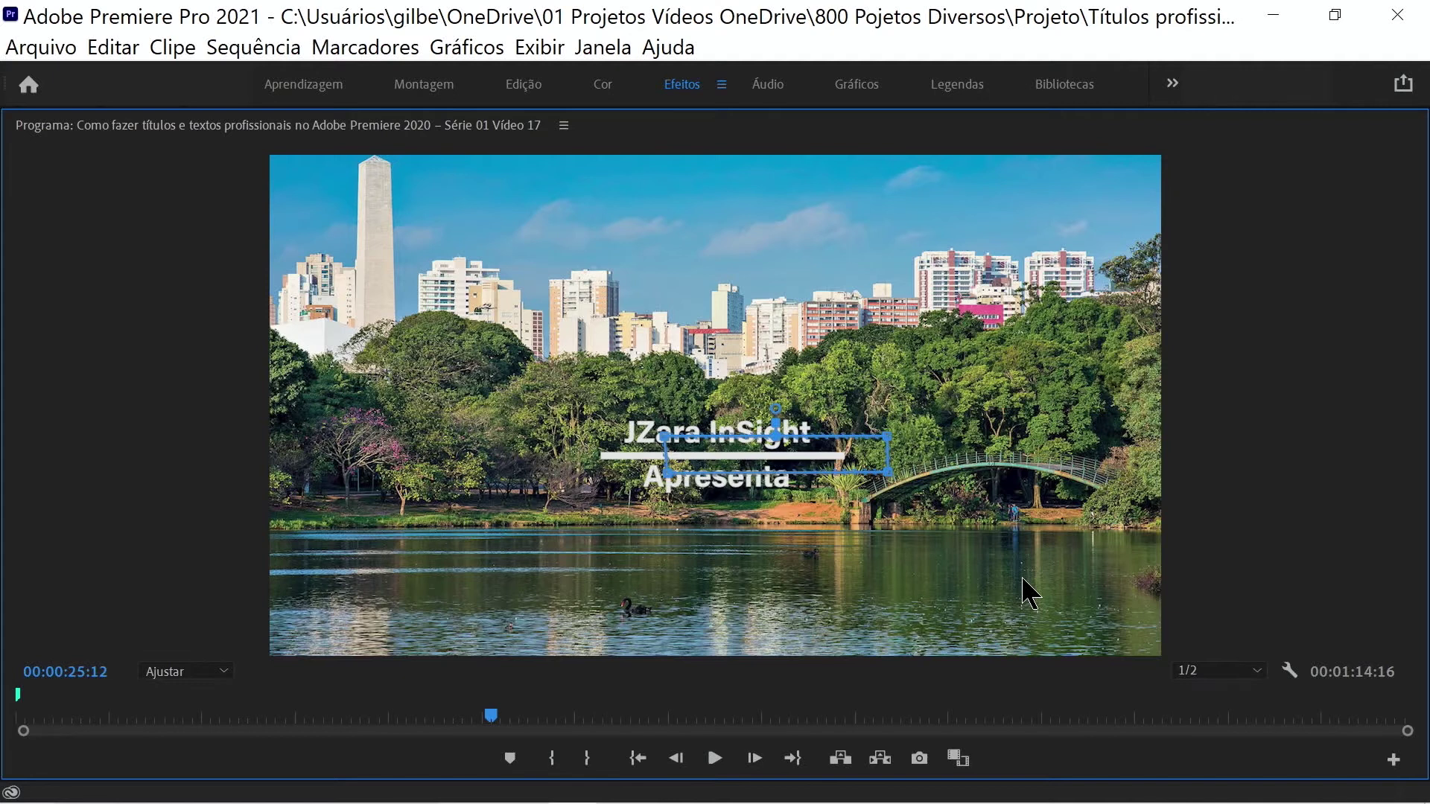
{"action": "key", "text": "grave"}
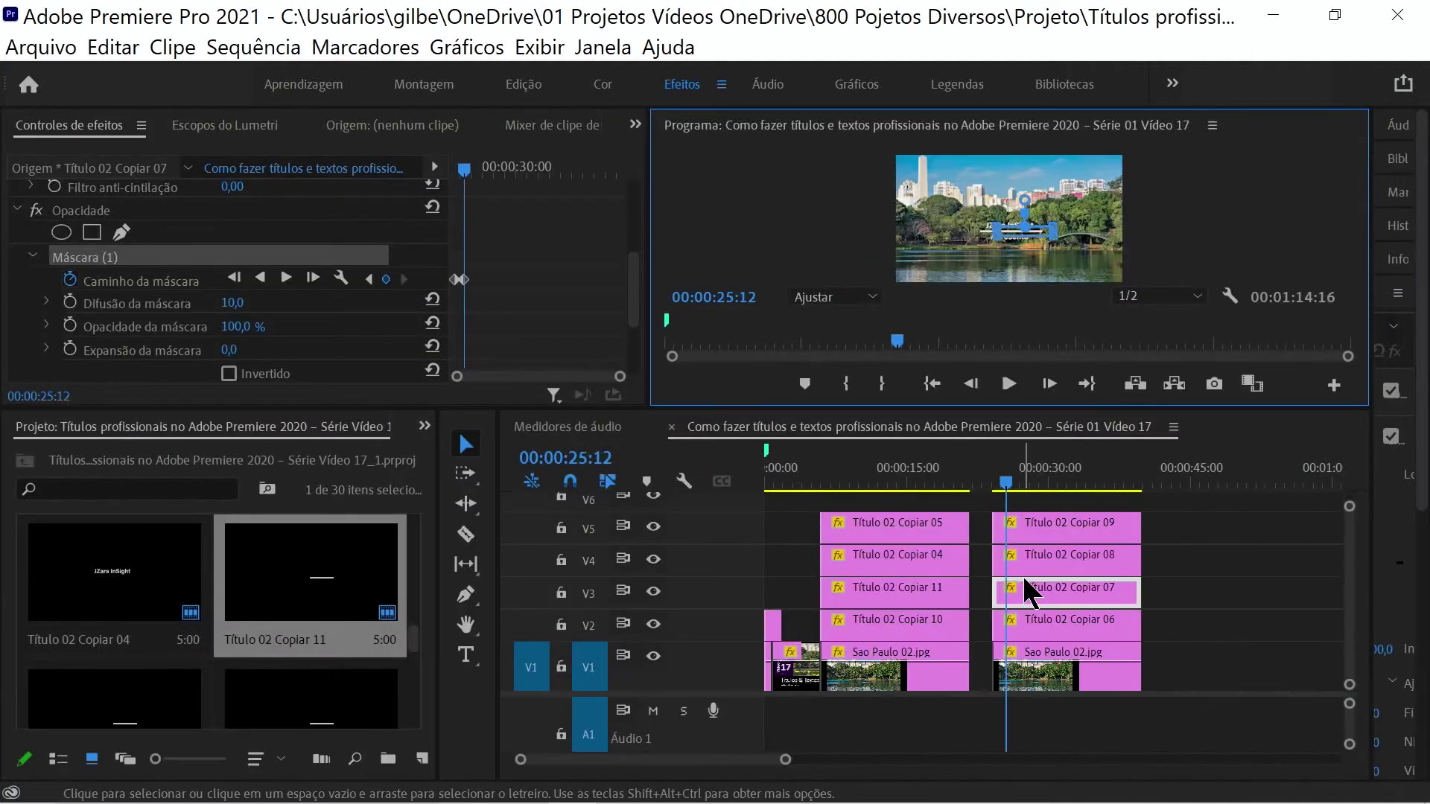
Scrub from about 00:00:25:06 in the enlarged view to check the white line growing to full width
{"action": "left_click_drag", "start_coordinate": [968, 491], "coordinate": [1002, 491]}
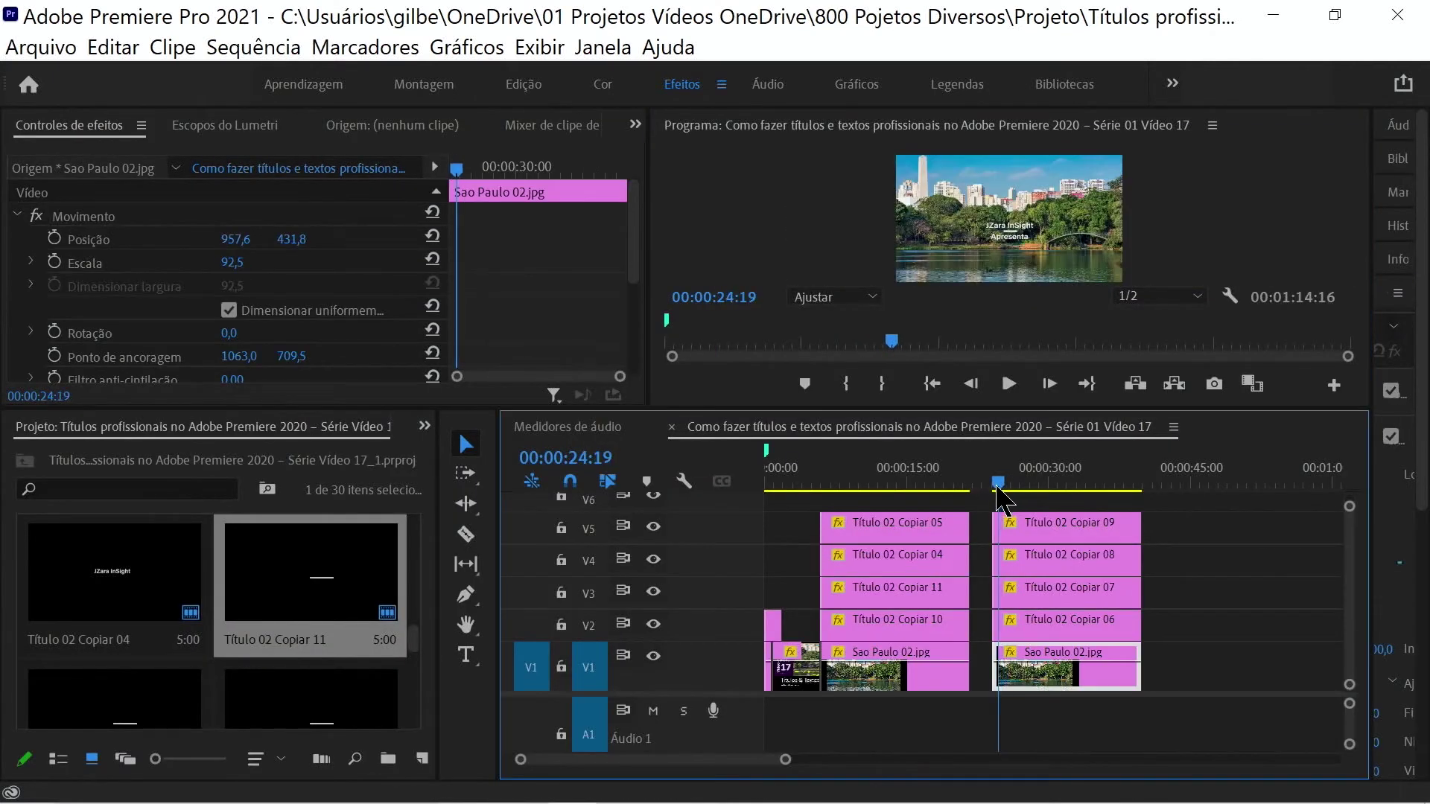
{"action": "key", "text": "grave"}
{"action": "mouse_move", "coordinate": [479, 725]}
{"action": "left_mouse_down"}
{"action": "mouse_move", "coordinate": [499, 723]}
{"action": "mouse_move", "coordinate": [486, 723]}
{"action": "left_mouse_up"}
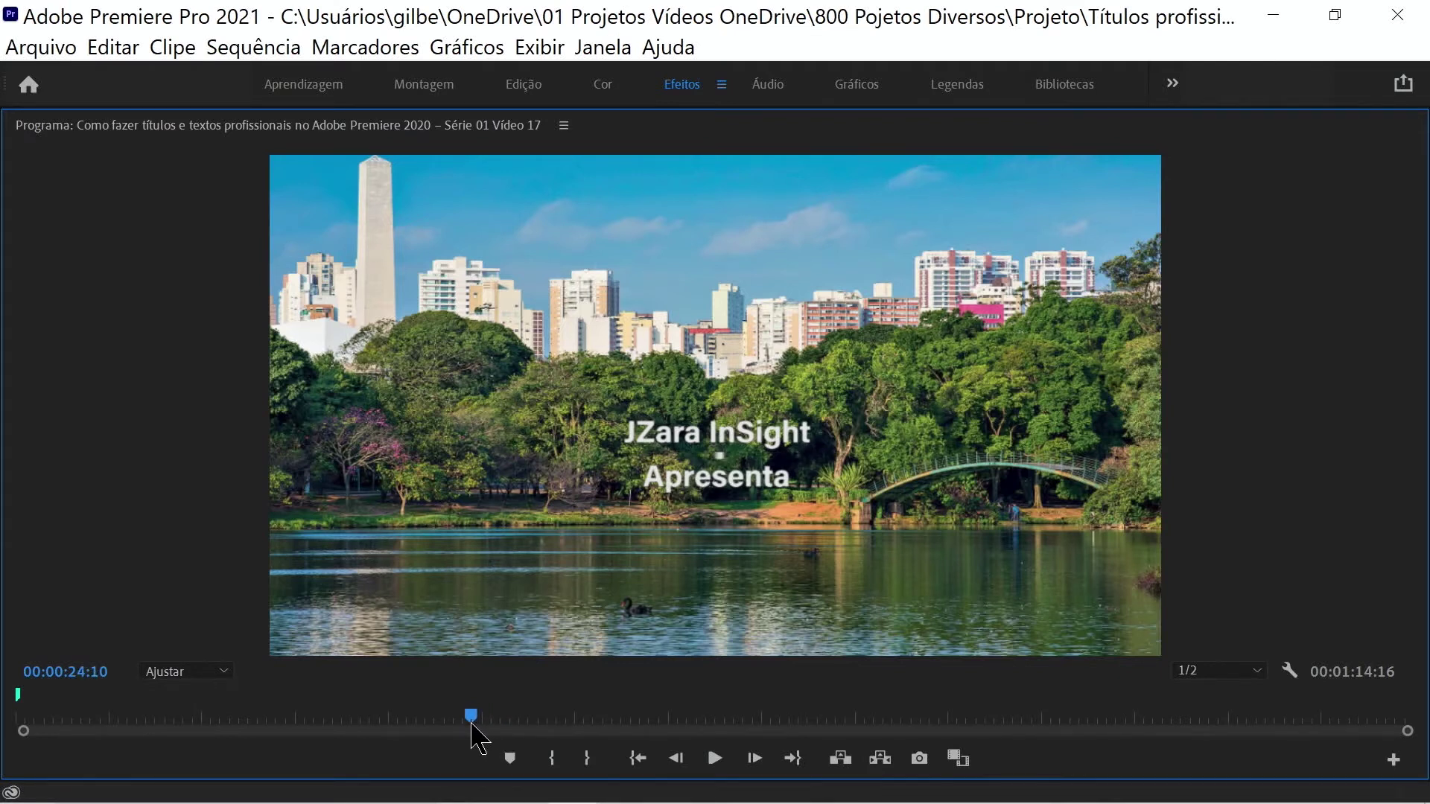
{"action": "key", "text": "grave"}
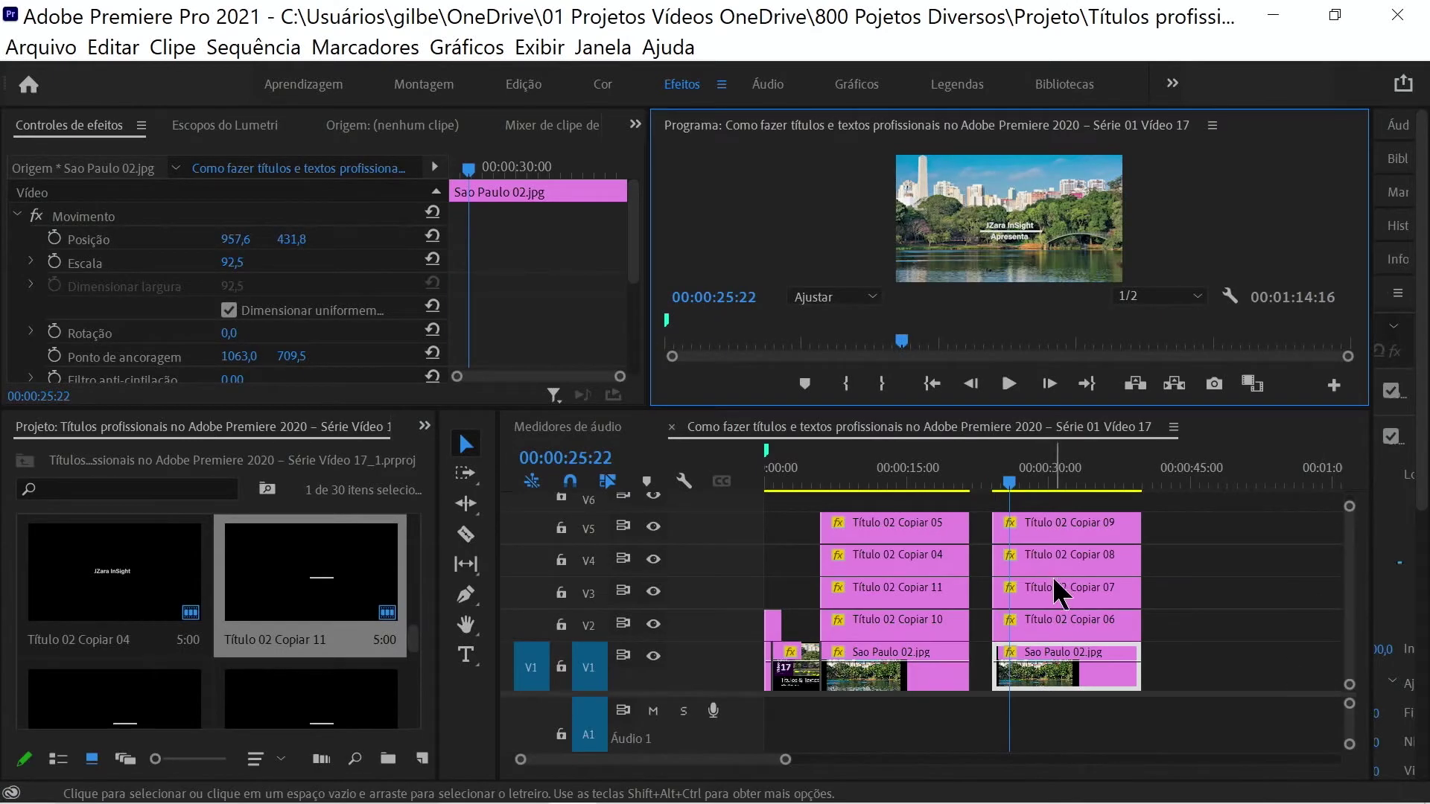
Inspect the Título 02 Copiar 06, 07 and 08 clips and briefly hide track V4 to identify its line
{"action": "left_click", "coordinate": [1050, 622]}
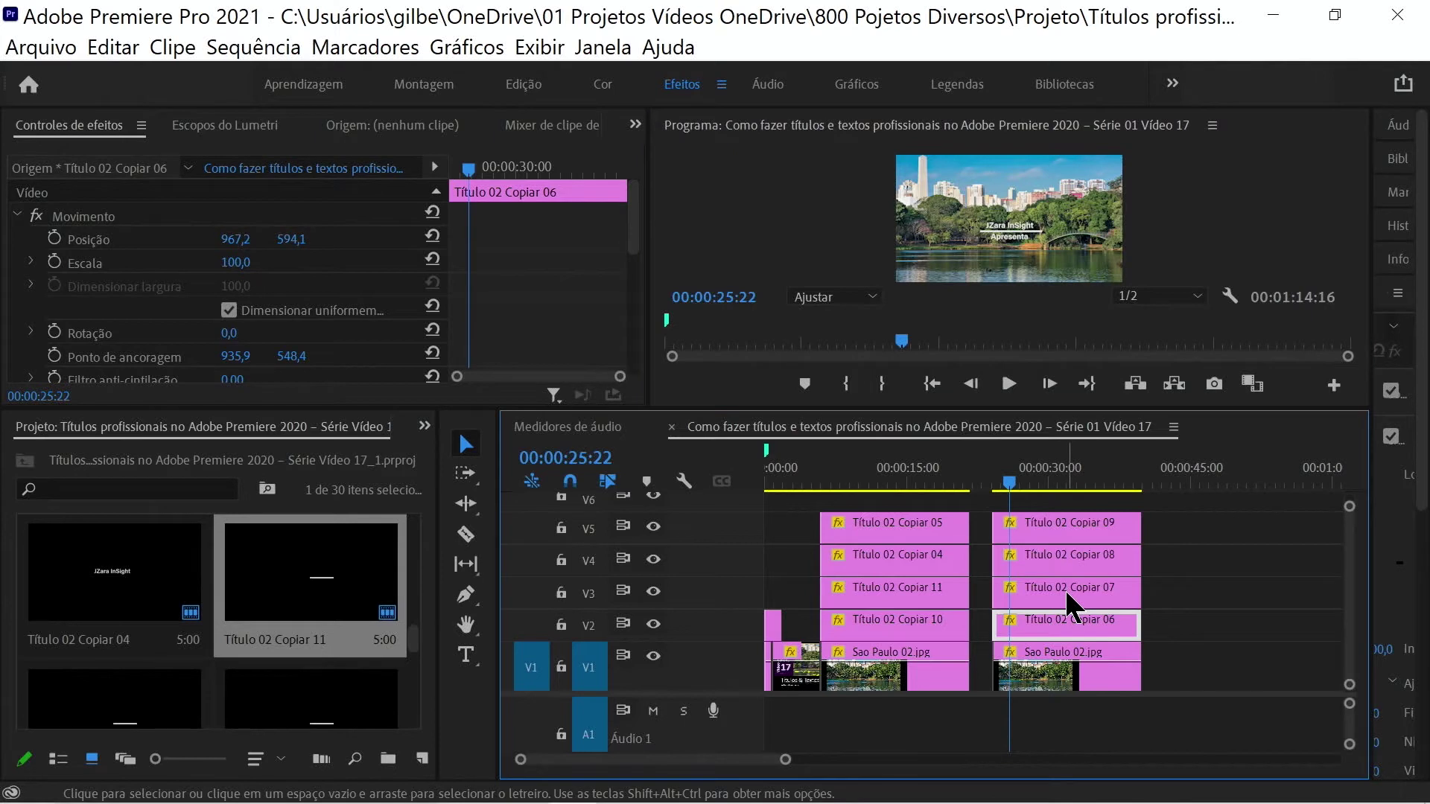
{"action": "left_click", "coordinate": [1067, 592]}
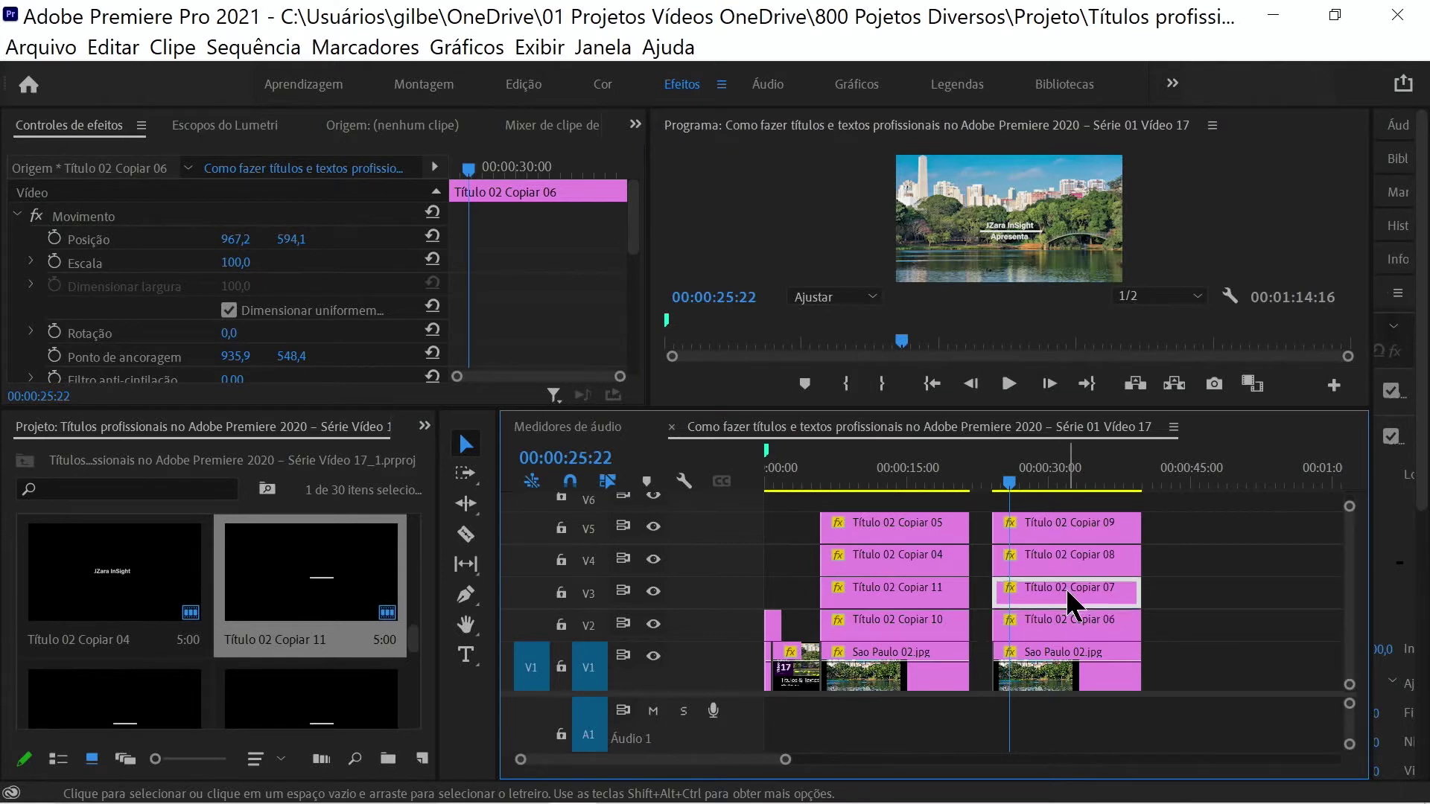
{"action": "left_click", "coordinate": [1065, 554]}
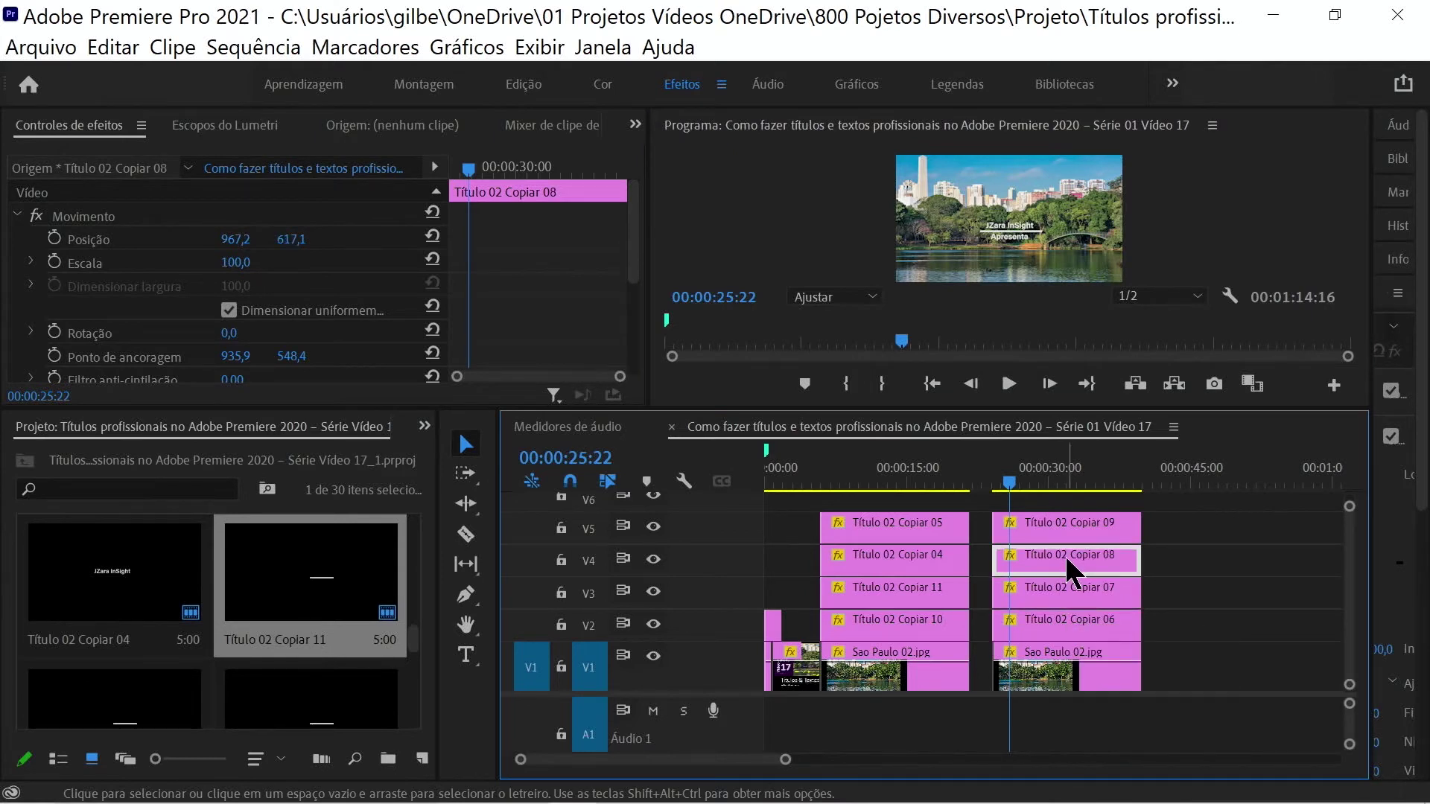
{"action": "left_click", "coordinate": [652, 561]}
{"action": "left_click", "coordinate": [651, 560]}
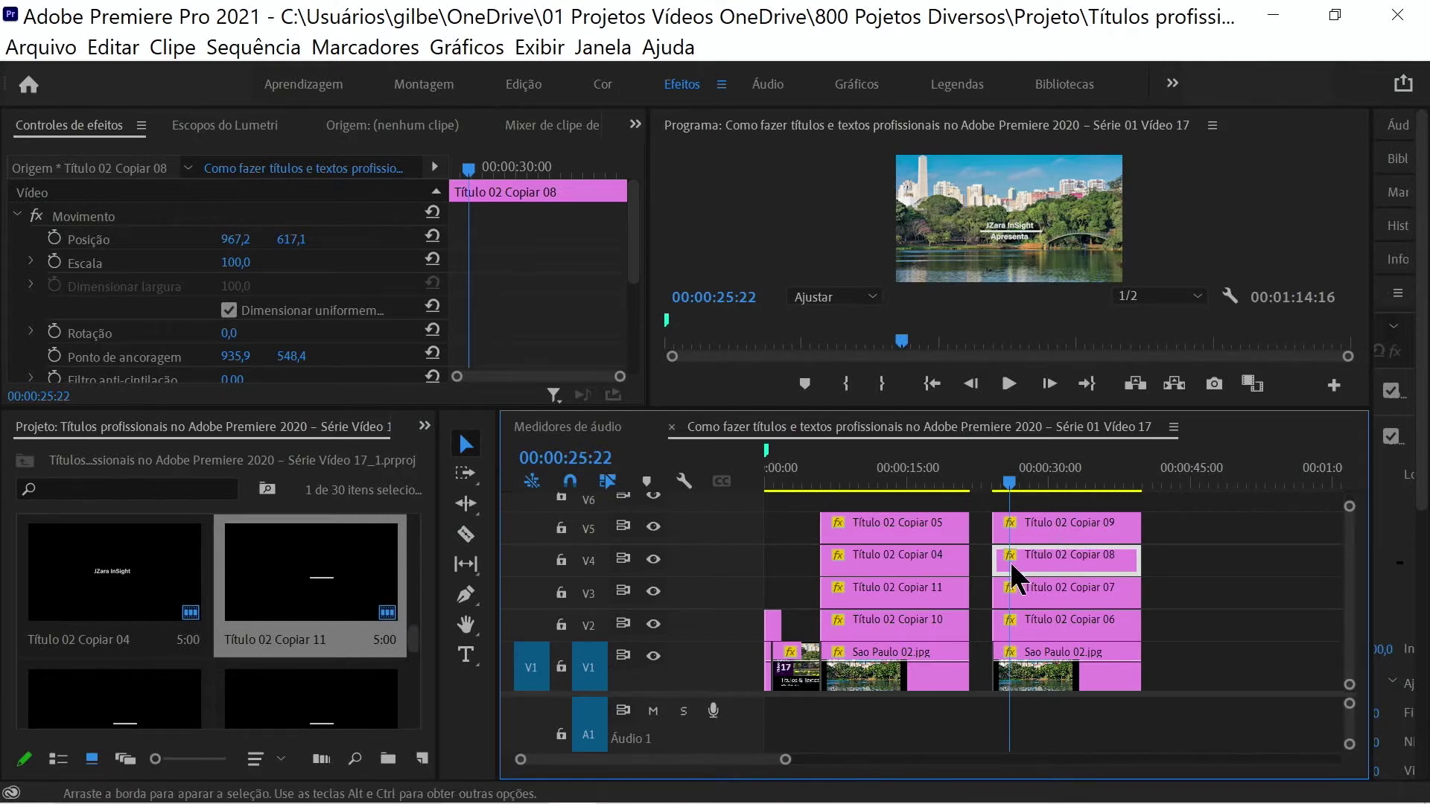
Jump to Copiar 07's previous mask keyframe, move to 00:00:26:05 and select Título 02 Copiar 08
{"action": "left_click", "coordinate": [1028, 588]}
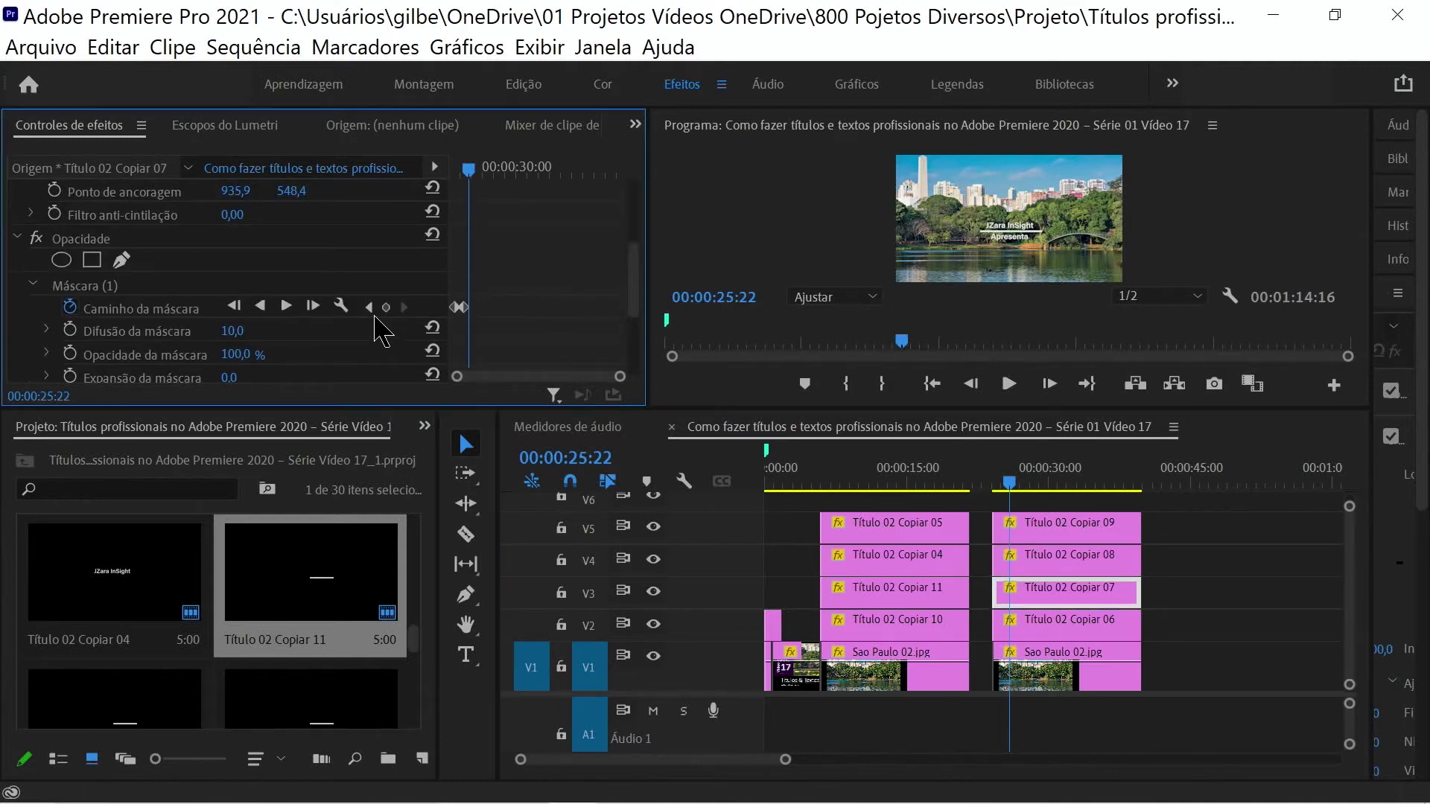
{"action": "left_click", "coordinate": [371, 308]}
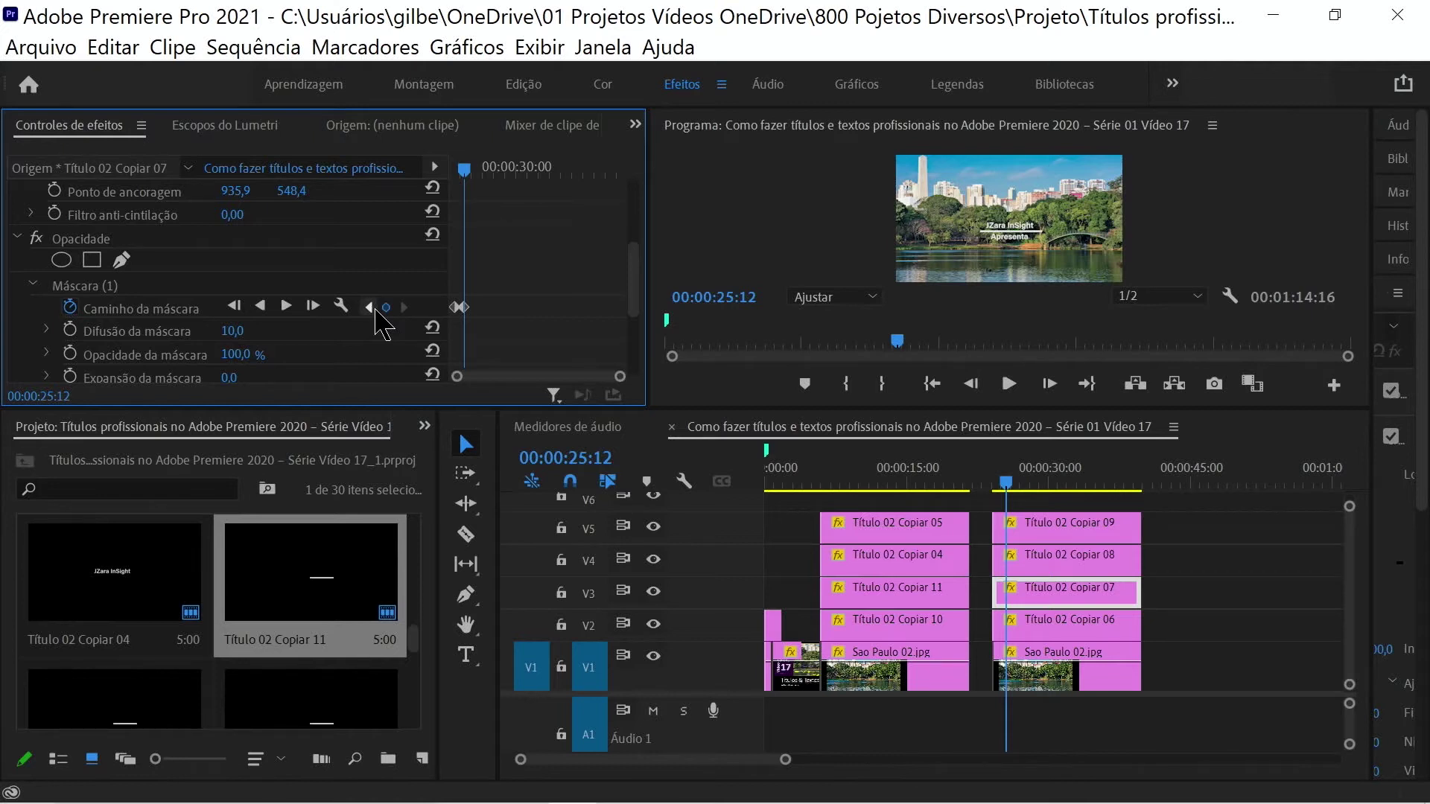
{"action": "key", "text": "space"}
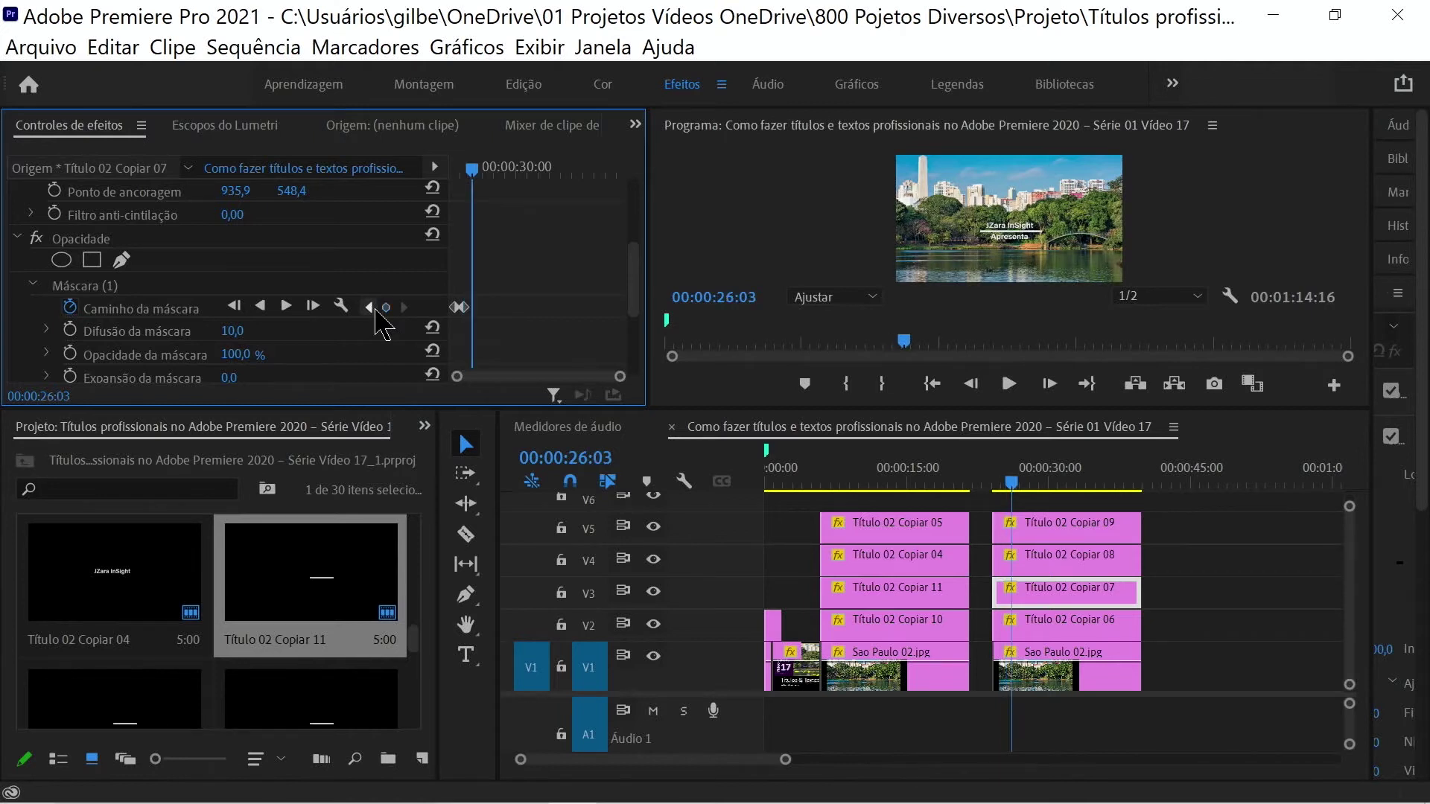
{"action": "key", "text": "Right"}
{"action": "key", "text": "Right"}
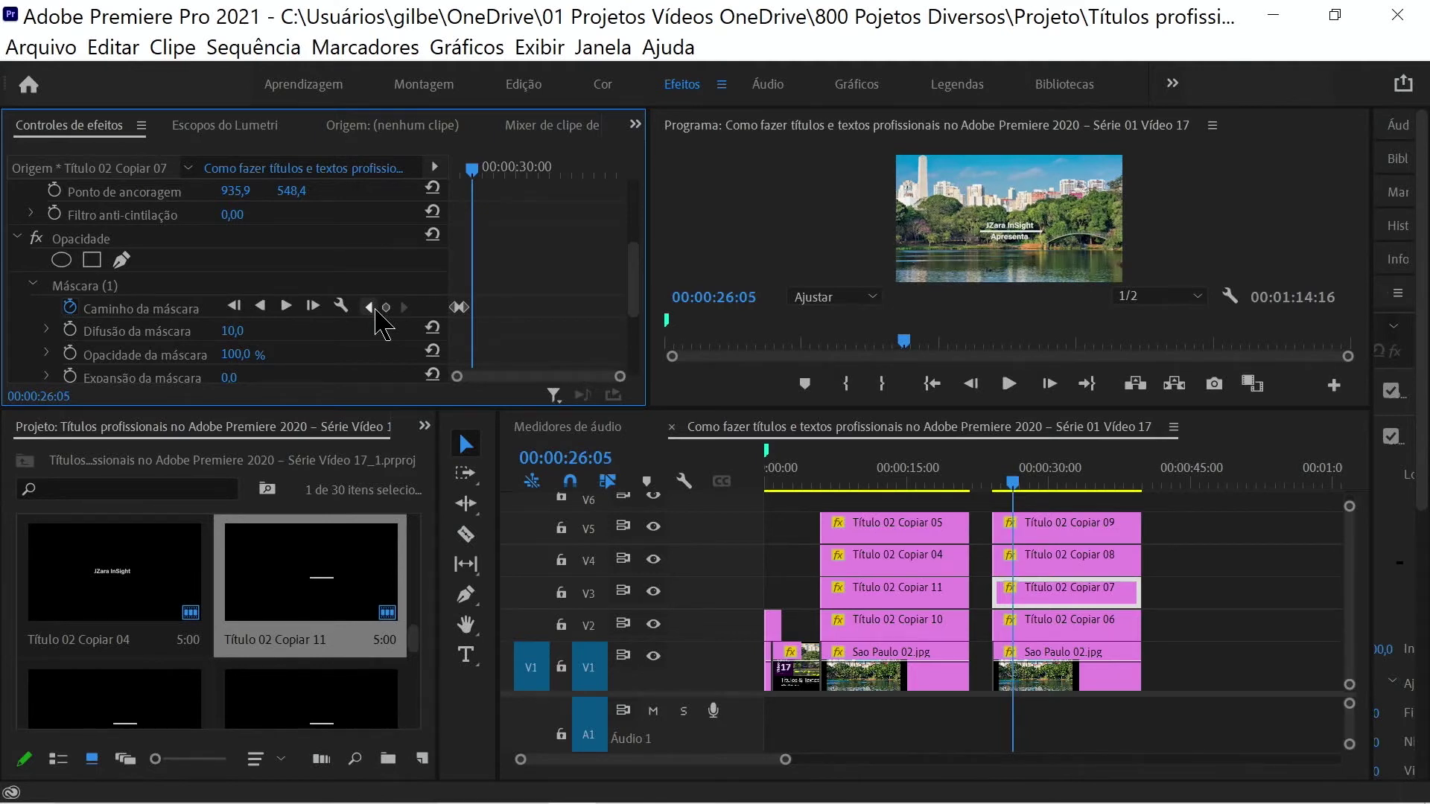
{"action": "left_click", "coordinate": [1065, 557]}
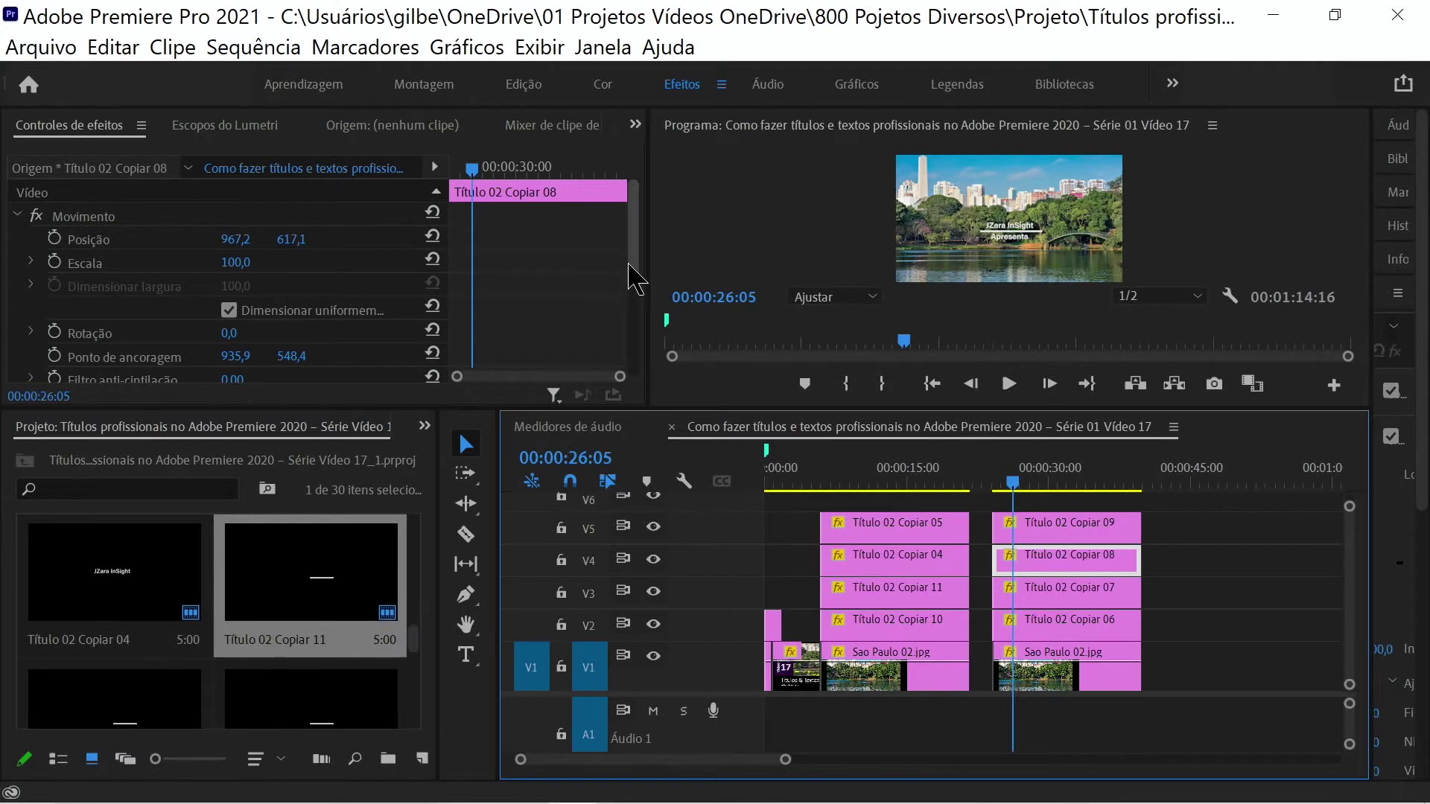
Add a rectangle mask to Copiar 08, slide it down to hide JZara InSight, and keyframe it at 26:05
{"action": "left_click_drag", "start_coordinate": [635, 281], "coordinate": [647, 320]}
{"action": "left_click", "coordinate": [91, 289]}
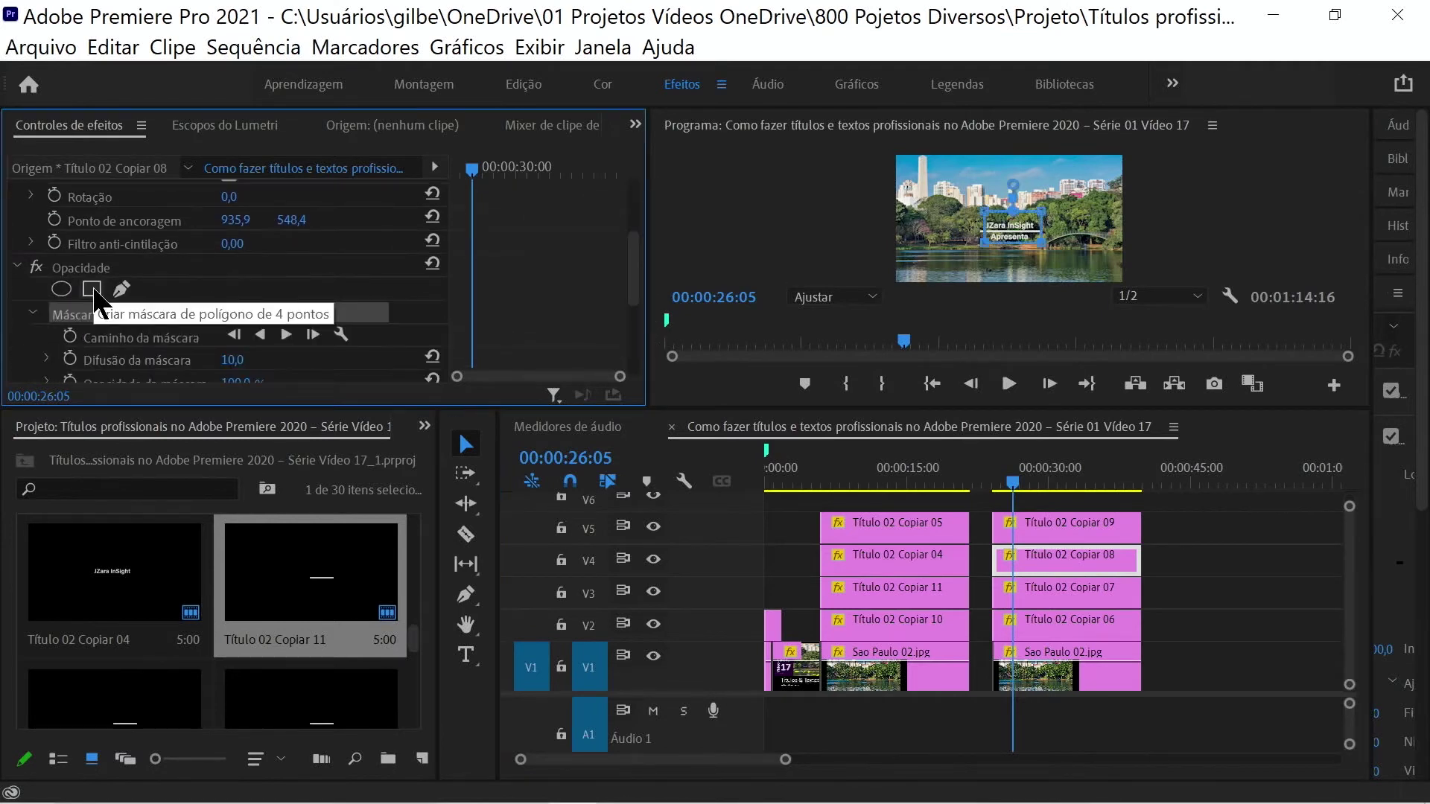
{"action": "left_click", "coordinate": [753, 231]}
{"action": "key", "text": "grave"}
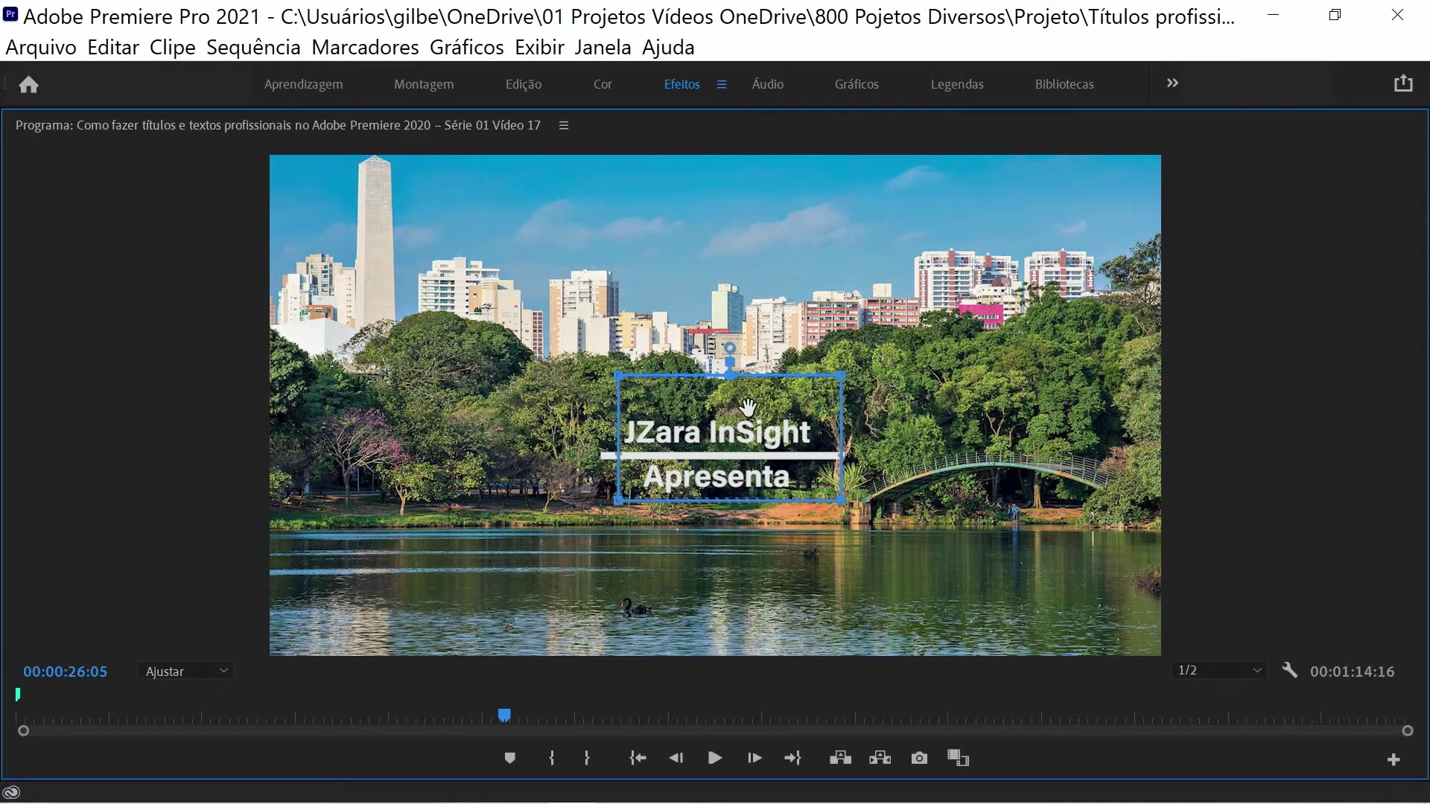
{"action": "mouse_move", "coordinate": [742, 403]}
{"action": "left_mouse_down"}
{"action": "mouse_move", "coordinate": [730, 479]}
{"action": "mouse_move", "coordinate": [734, 420]}
{"action": "left_mouse_up"}
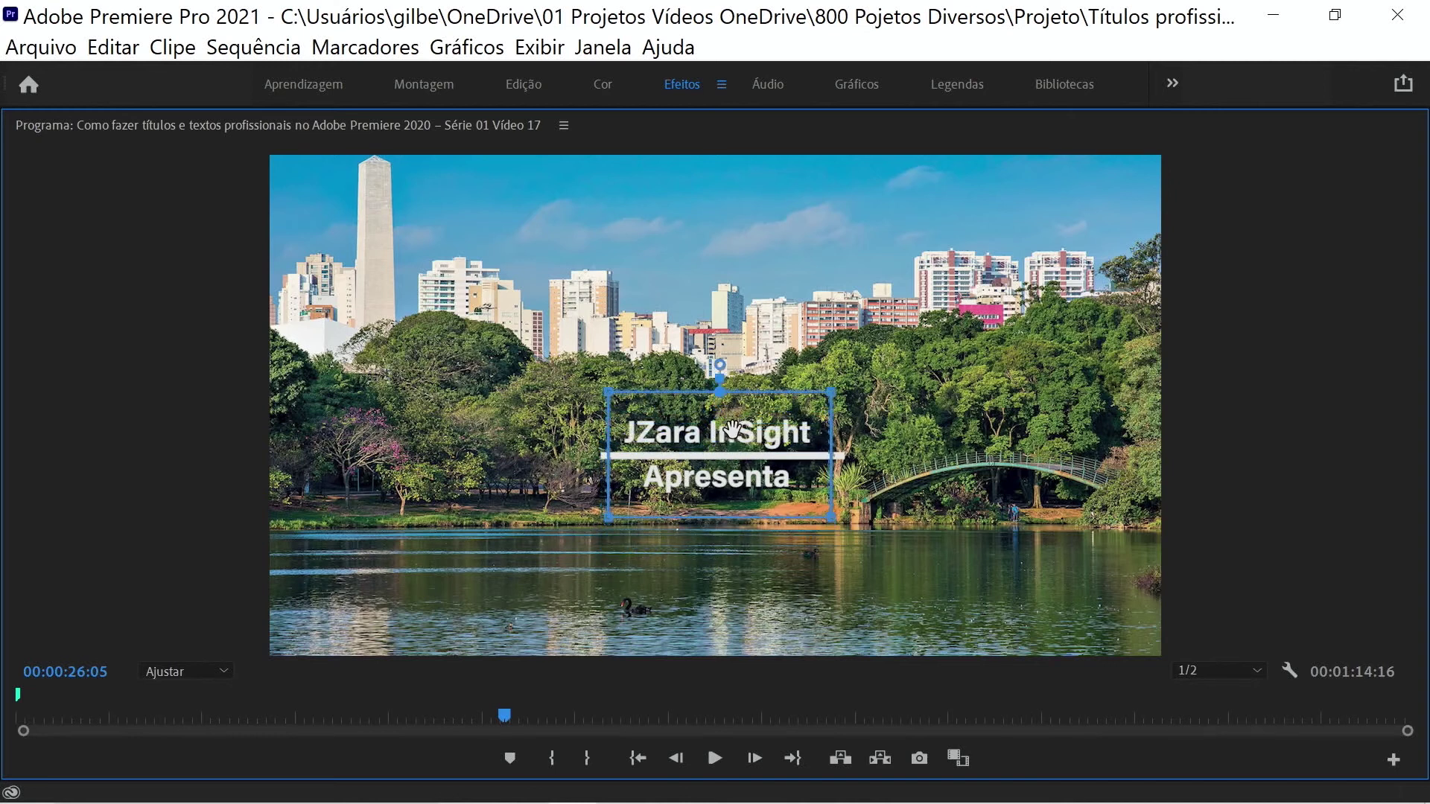
{"action": "left_click_drag", "start_coordinate": [734, 421], "coordinate": [732, 479]}
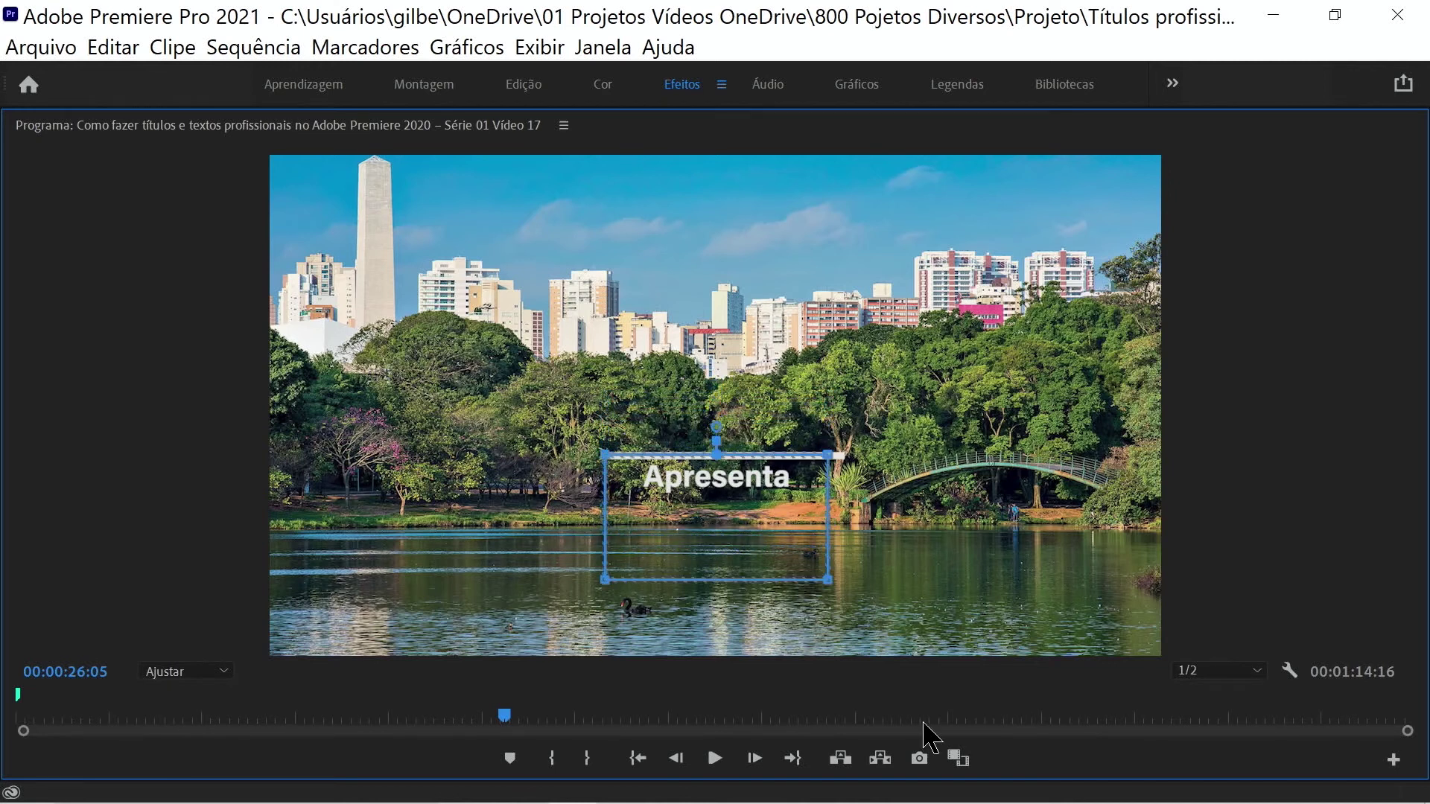
{"action": "key", "text": "grave"}
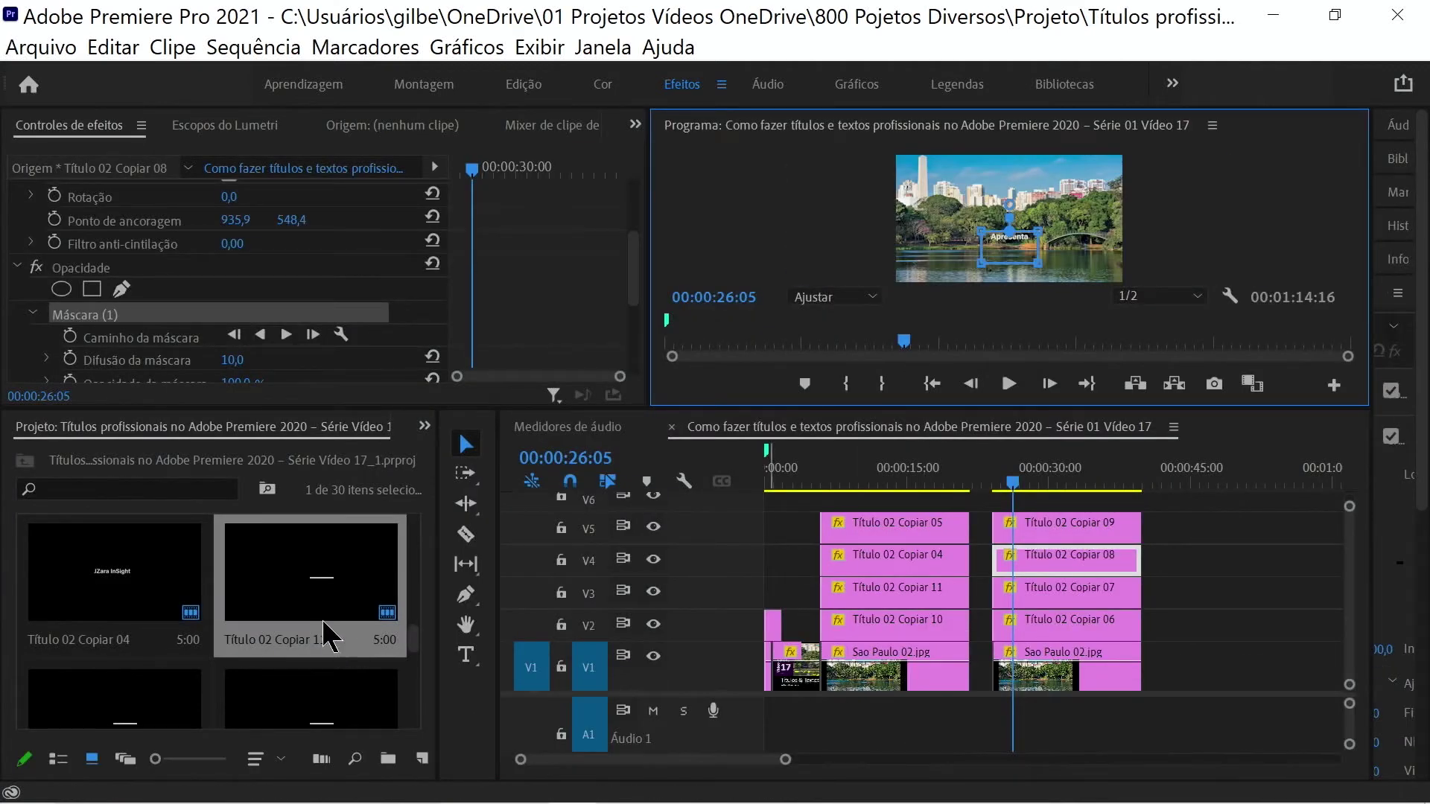
{"action": "left_click", "coordinate": [70, 336]}
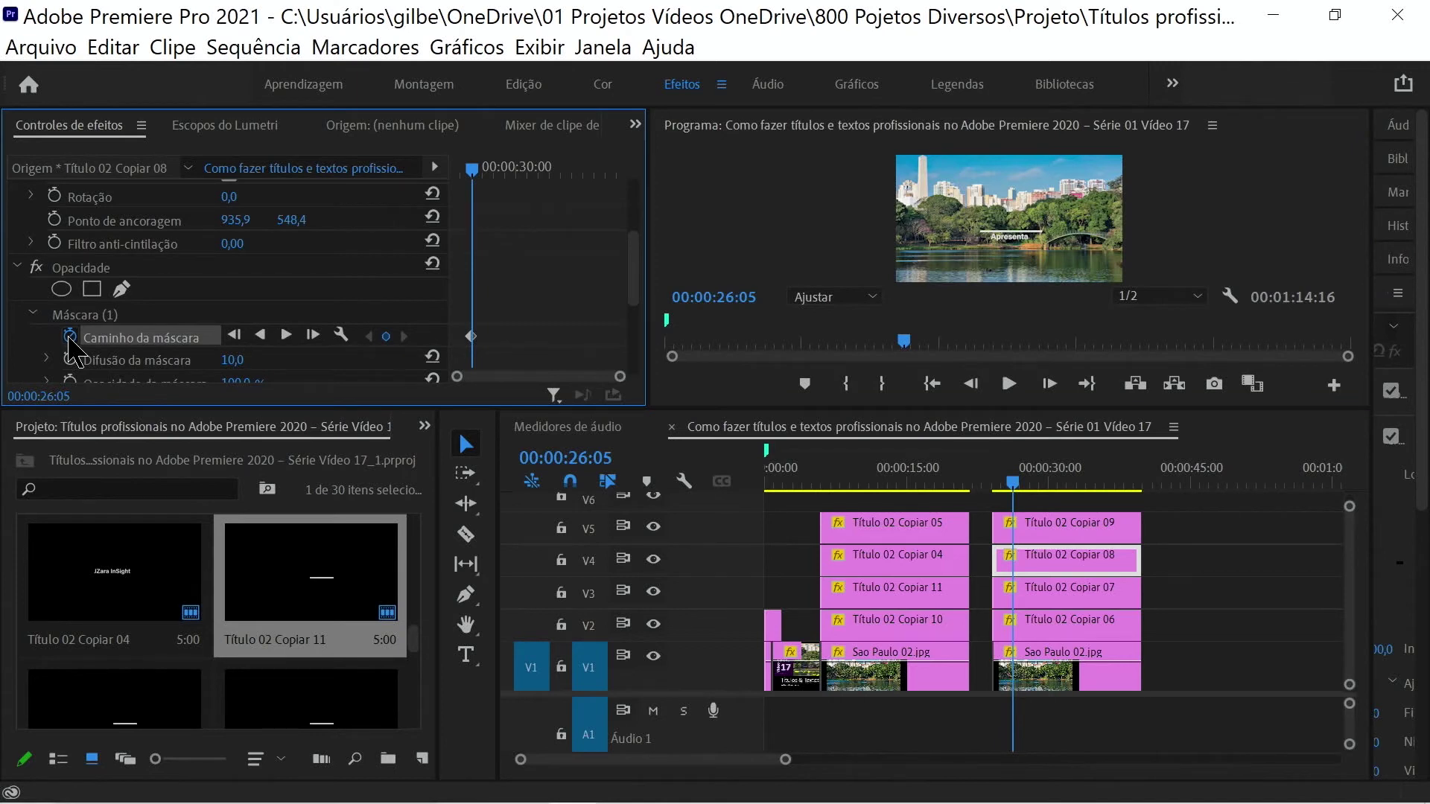
At 00:00:27:07, move the mask up to reveal the JZara InSight line
{"action": "key", "text": "space"}
{"action": "key", "text": "space"}
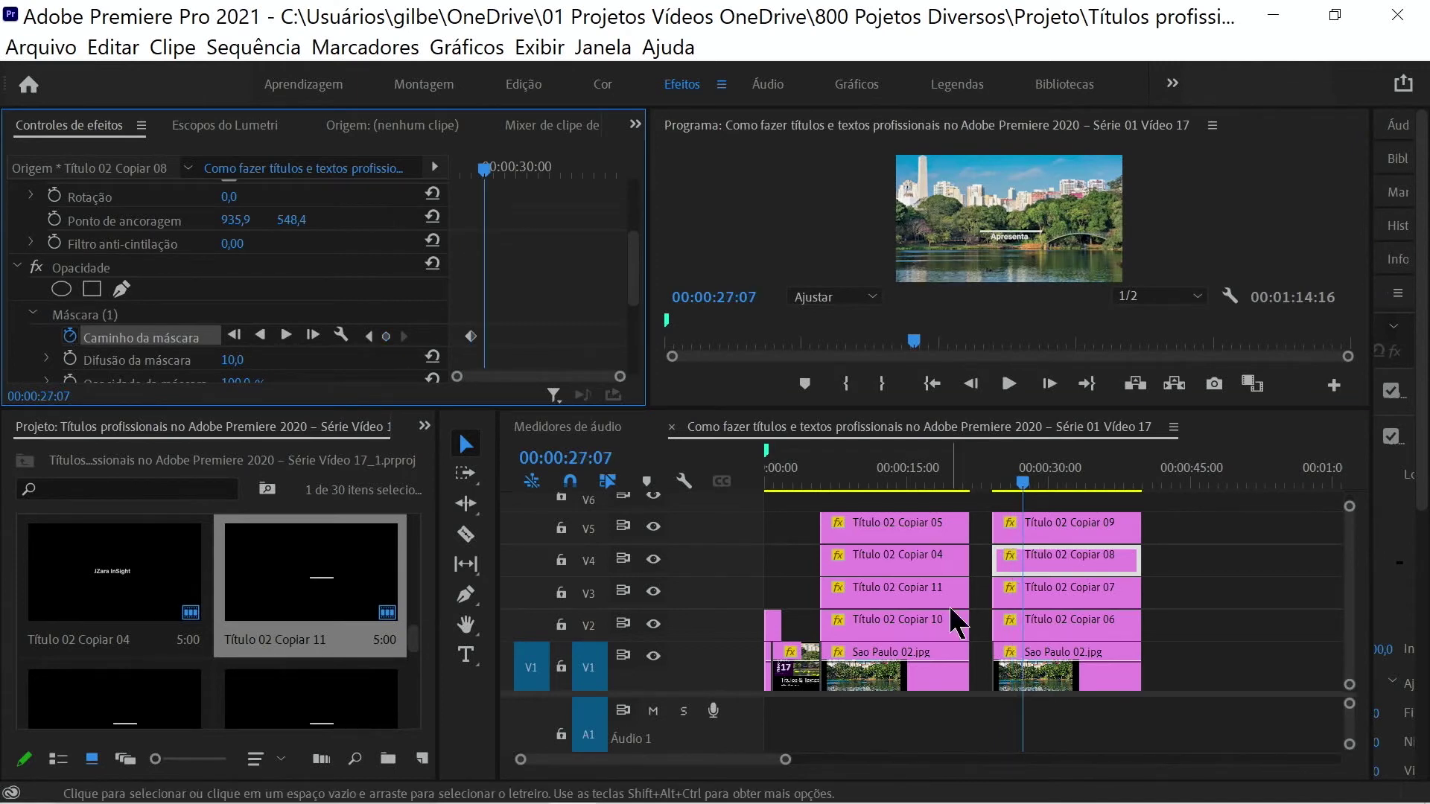
{"action": "left_click", "coordinate": [71, 317]}
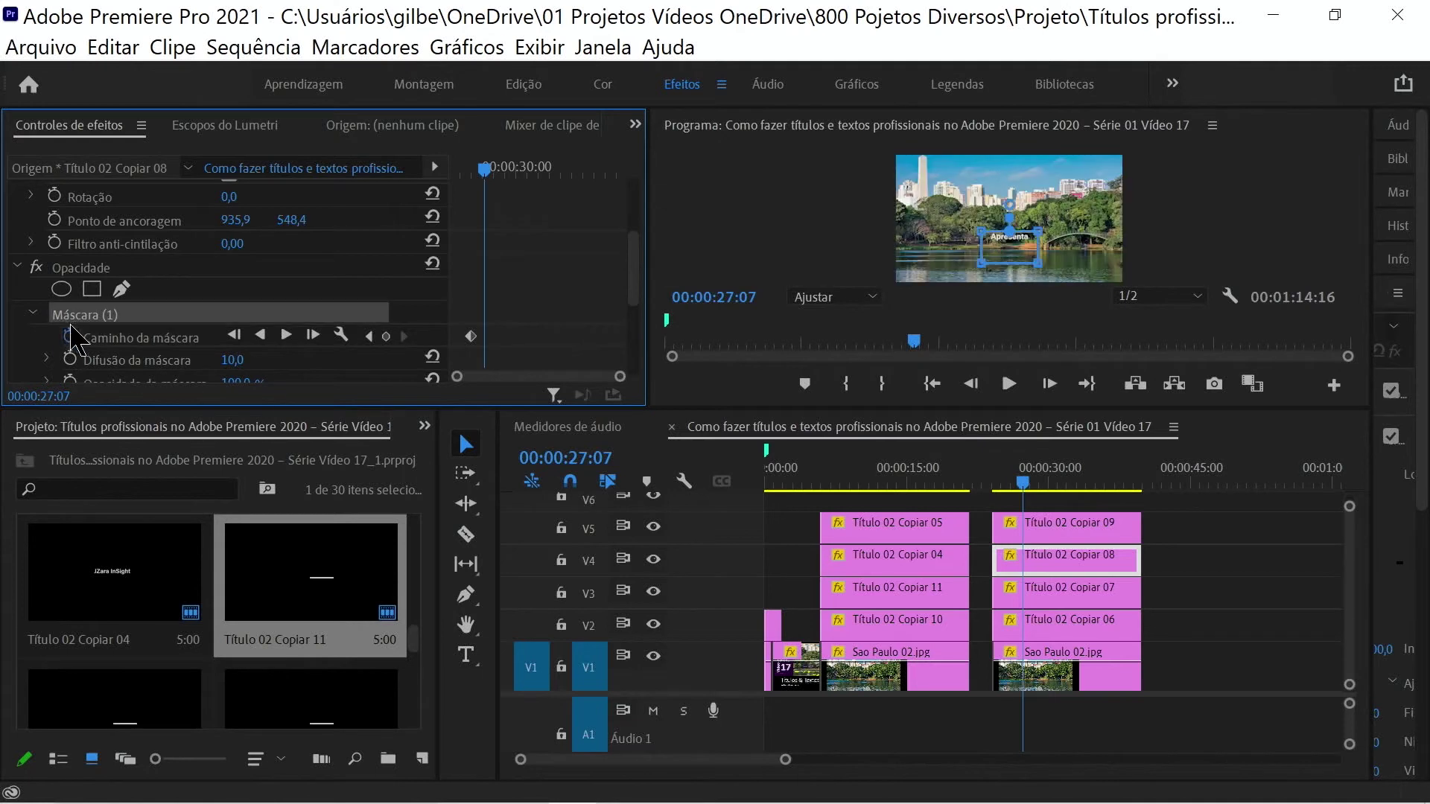
{"action": "left_click", "coordinate": [725, 282]}
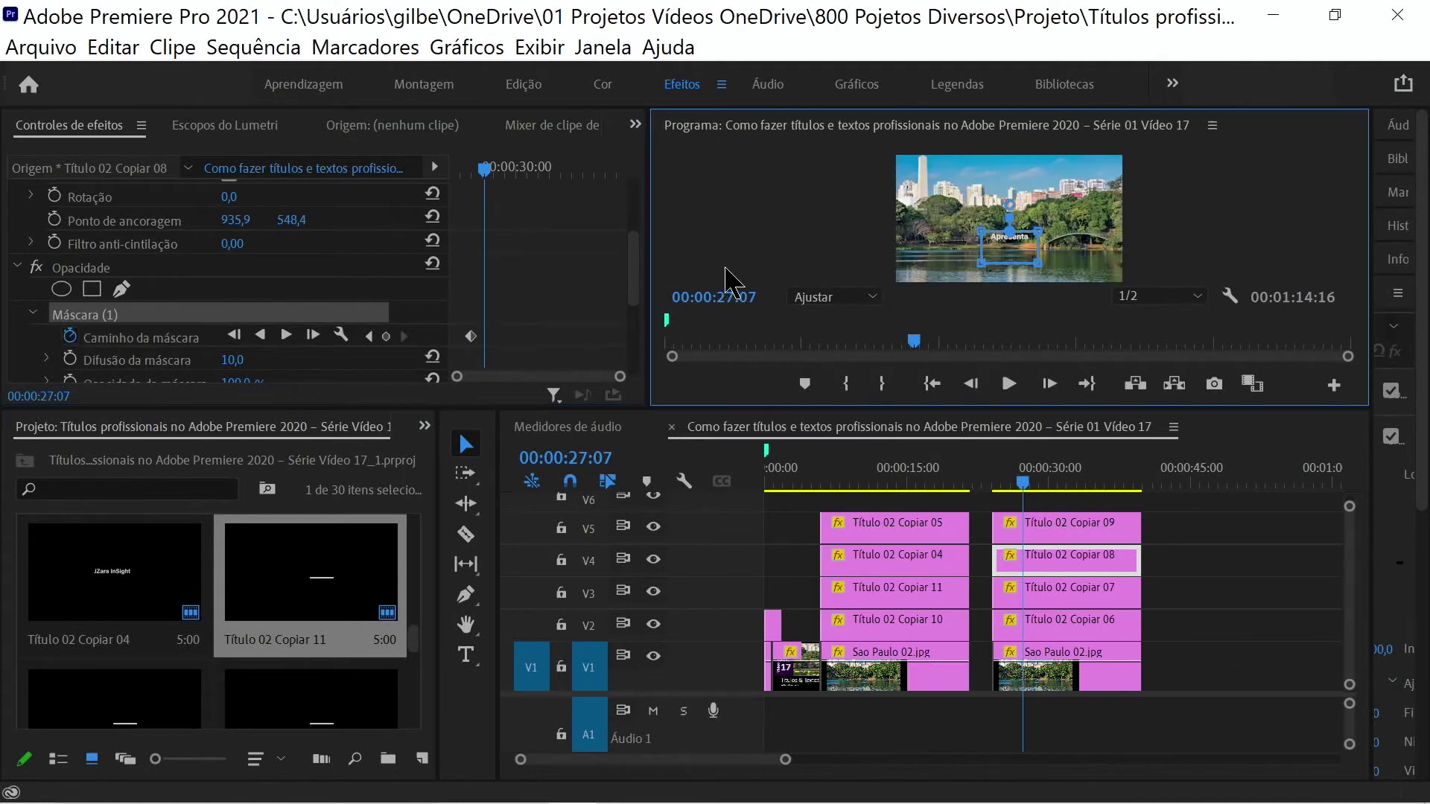
{"action": "key", "text": "grave"}
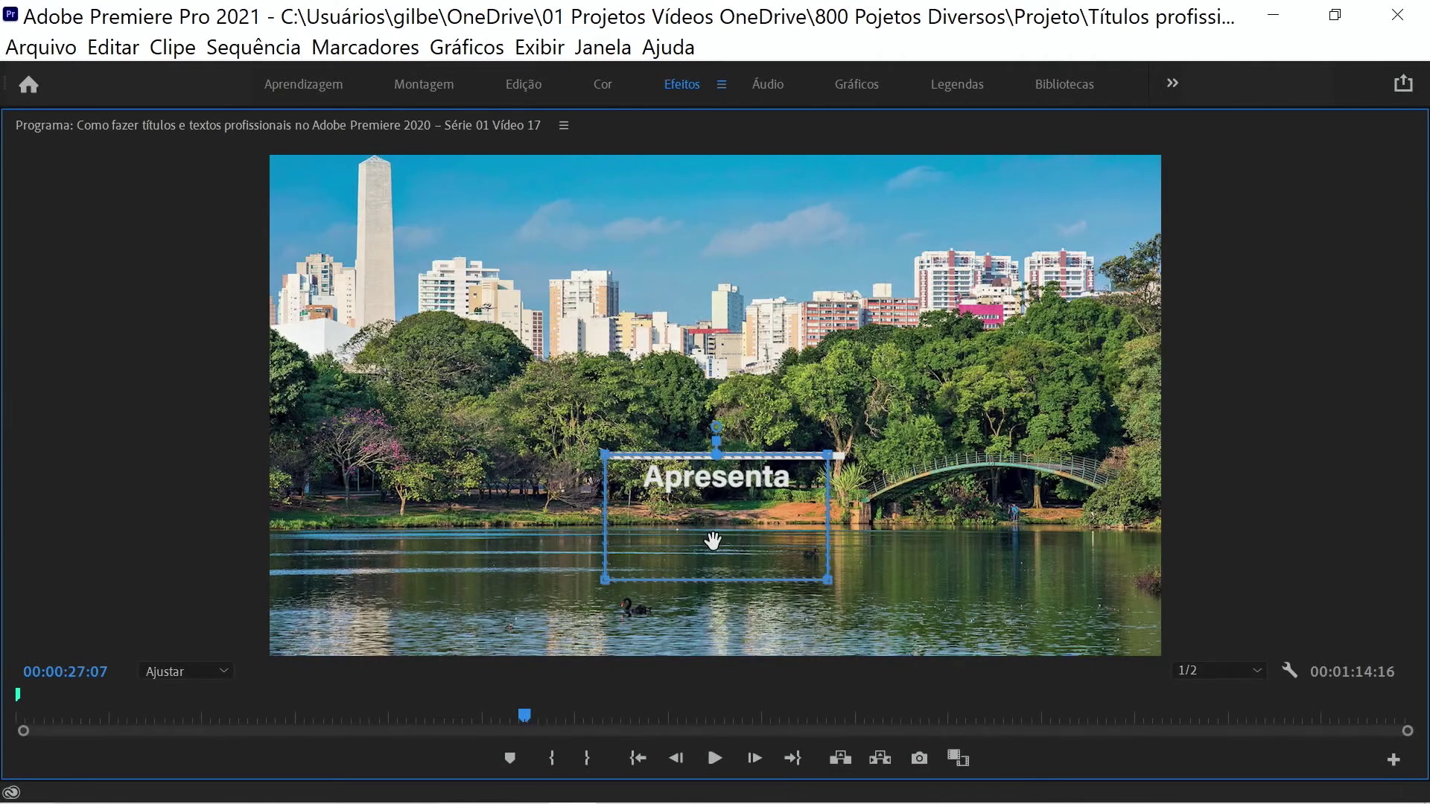
{"action": "left_click_drag", "start_coordinate": [714, 541], "coordinate": [720, 466]}
{"action": "key", "text": "grave"}
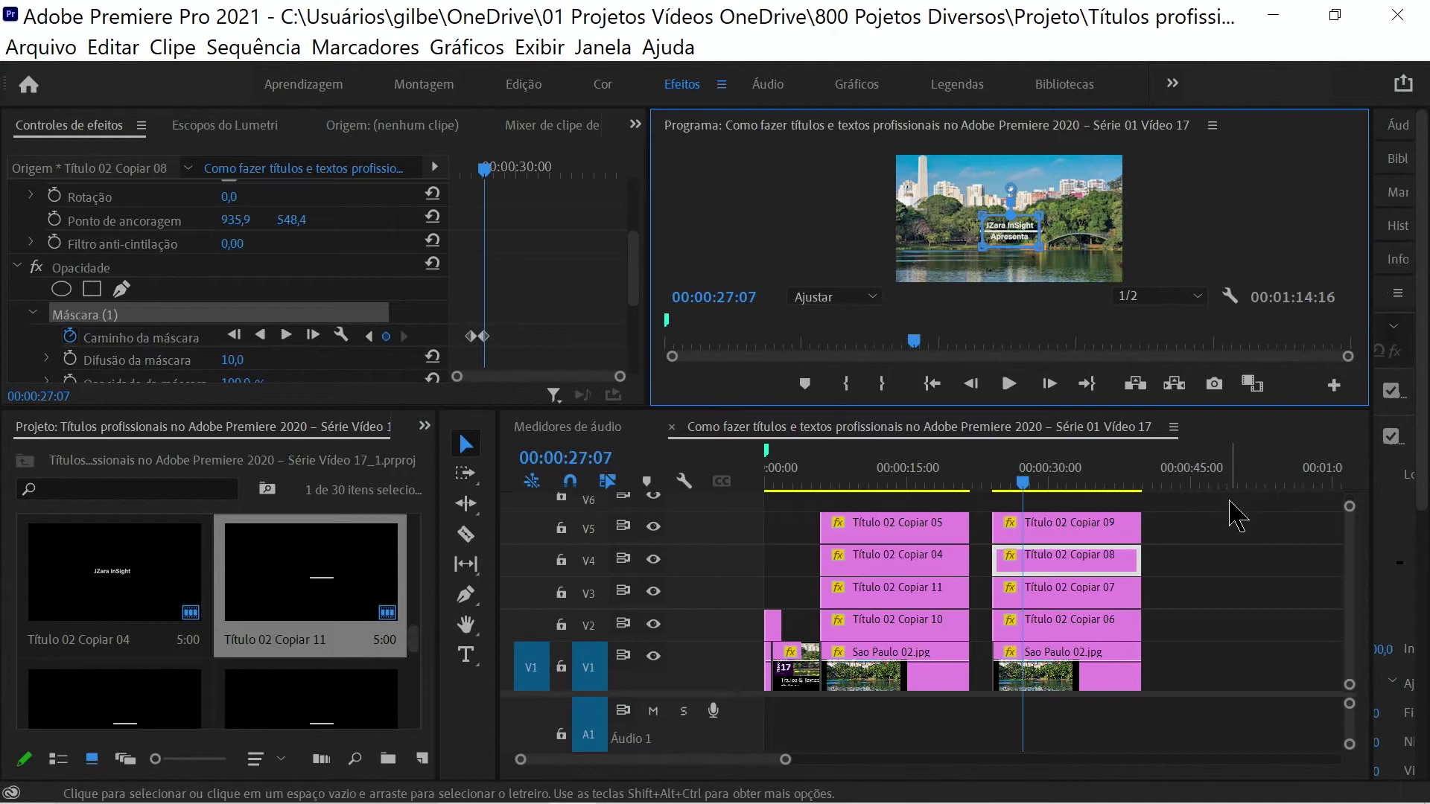
Add a rectangle opacity mask to Título 02 Copiar 09, shifted slightly left over the text
{"action": "left_click", "coordinate": [1065, 529]}
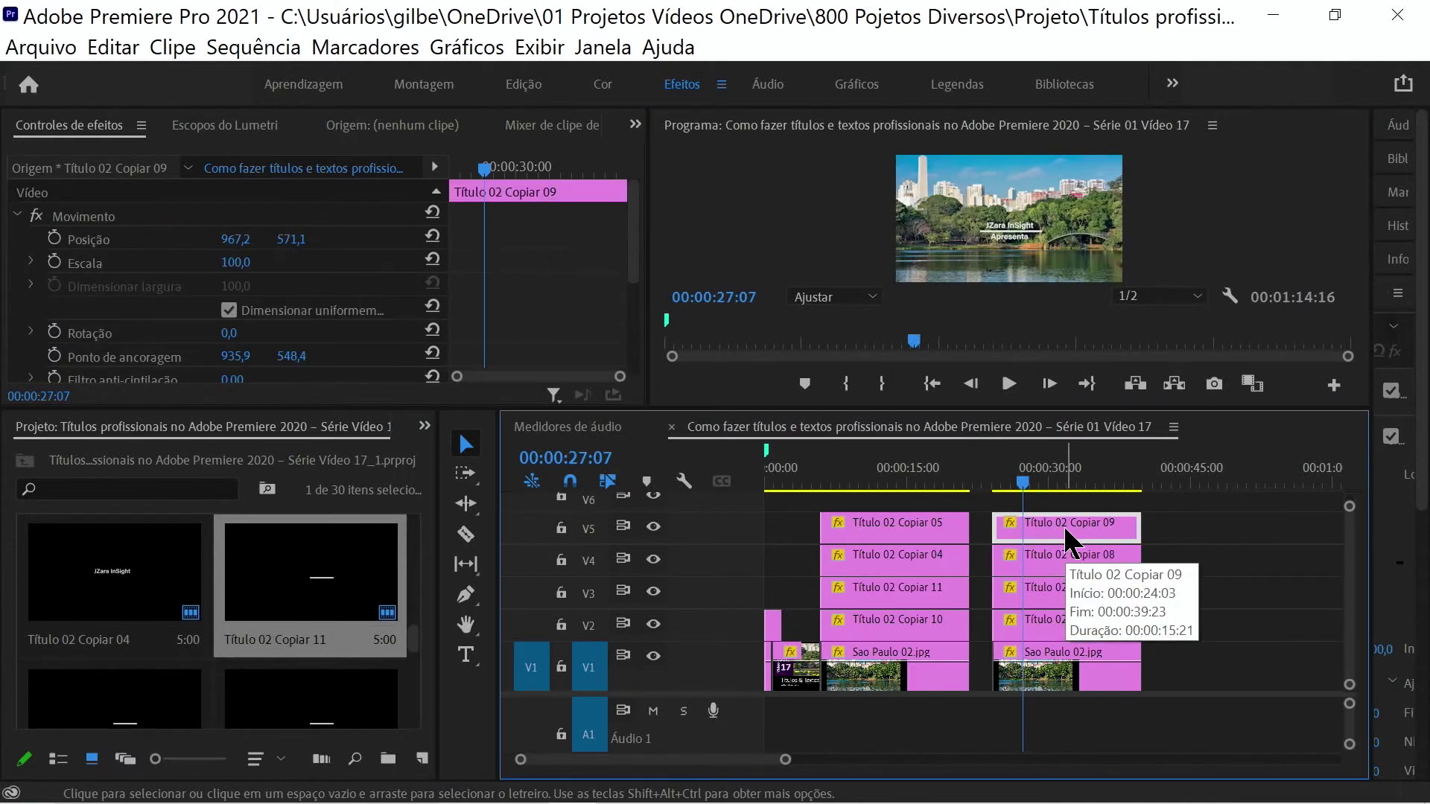
{"action": "scroll", "coordinate": [93, 298], "scroll_direction": "down", "scroll_amount": 3}
{"action": "left_click", "coordinate": [92, 297]}
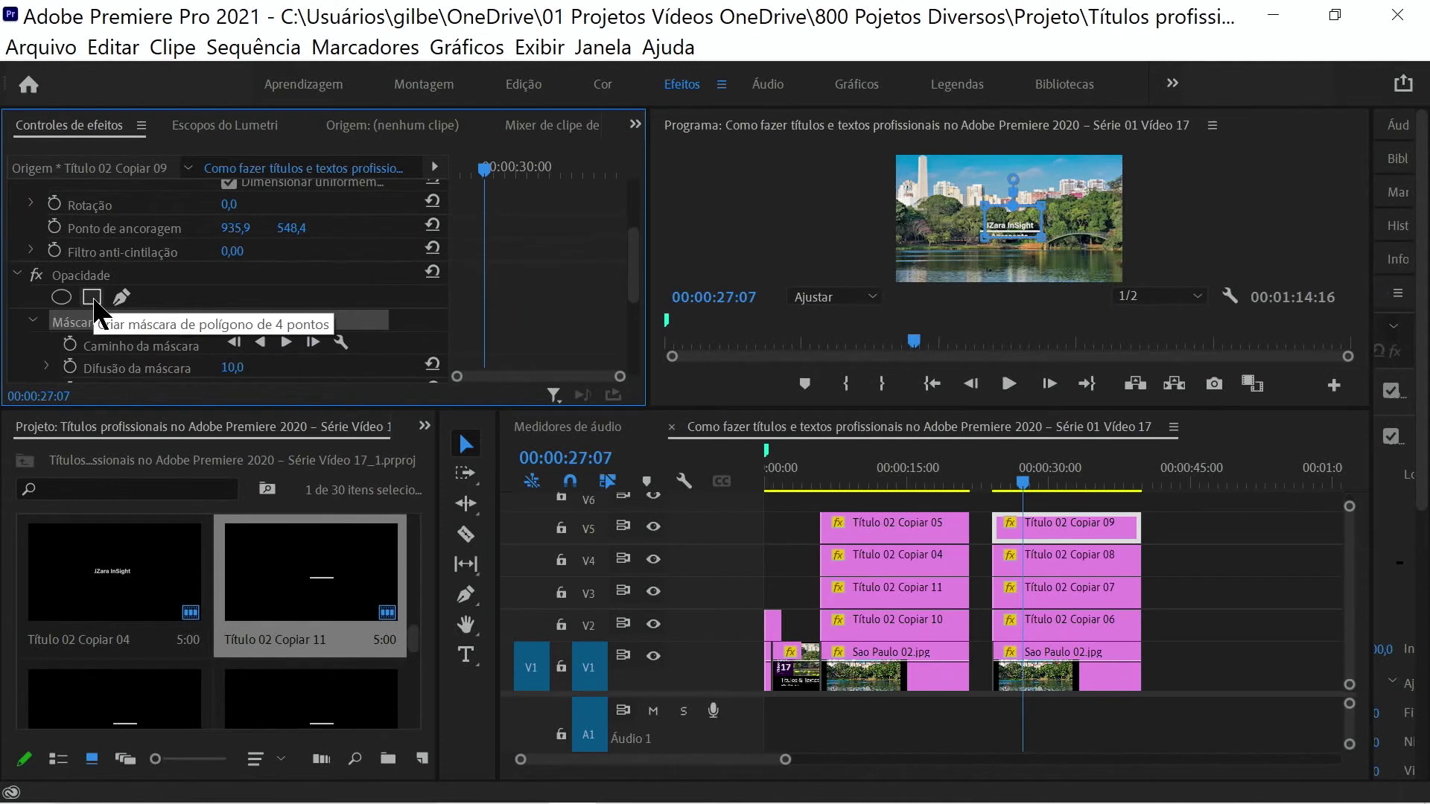
{"action": "left_click", "coordinate": [772, 255]}
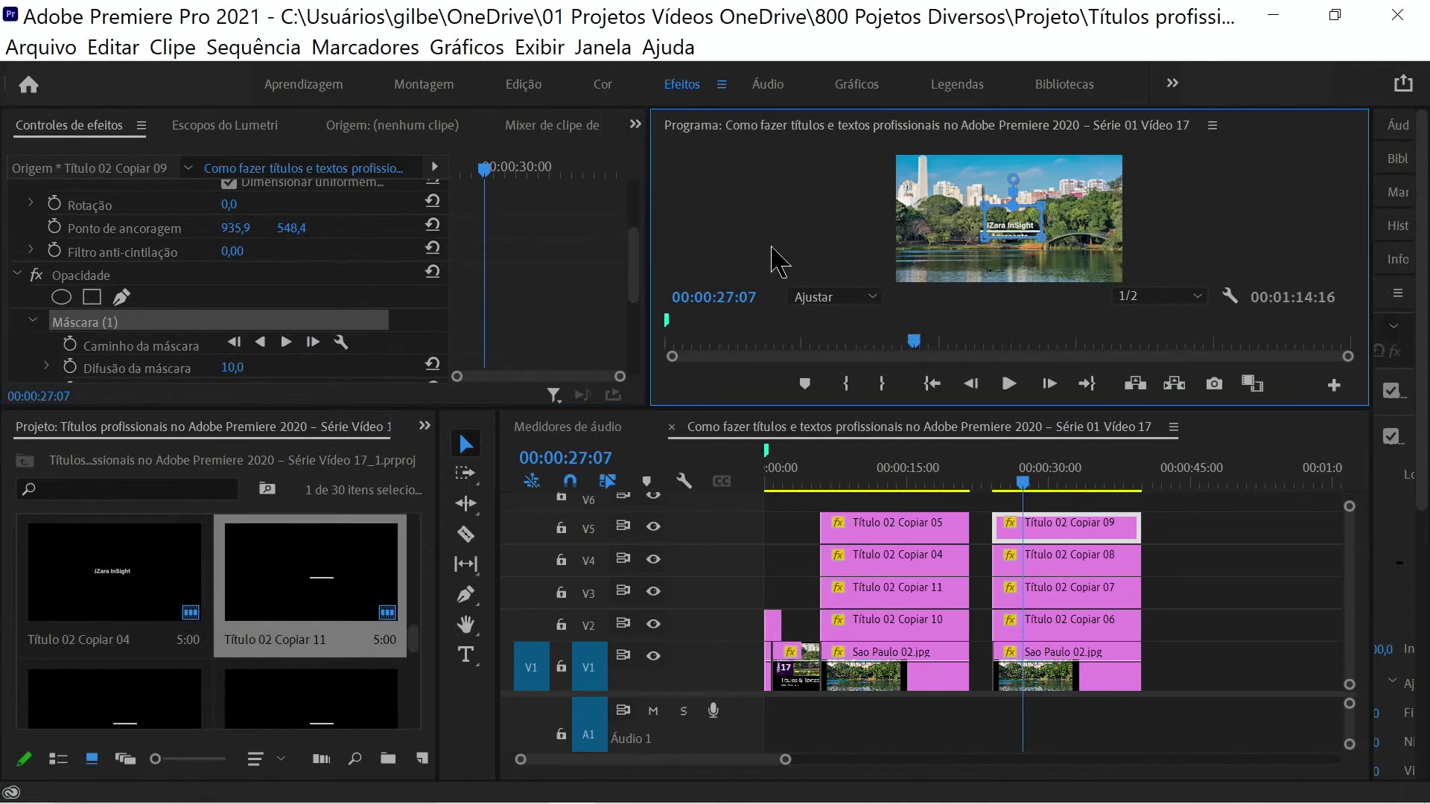
{"action": "key", "text": "grave"}
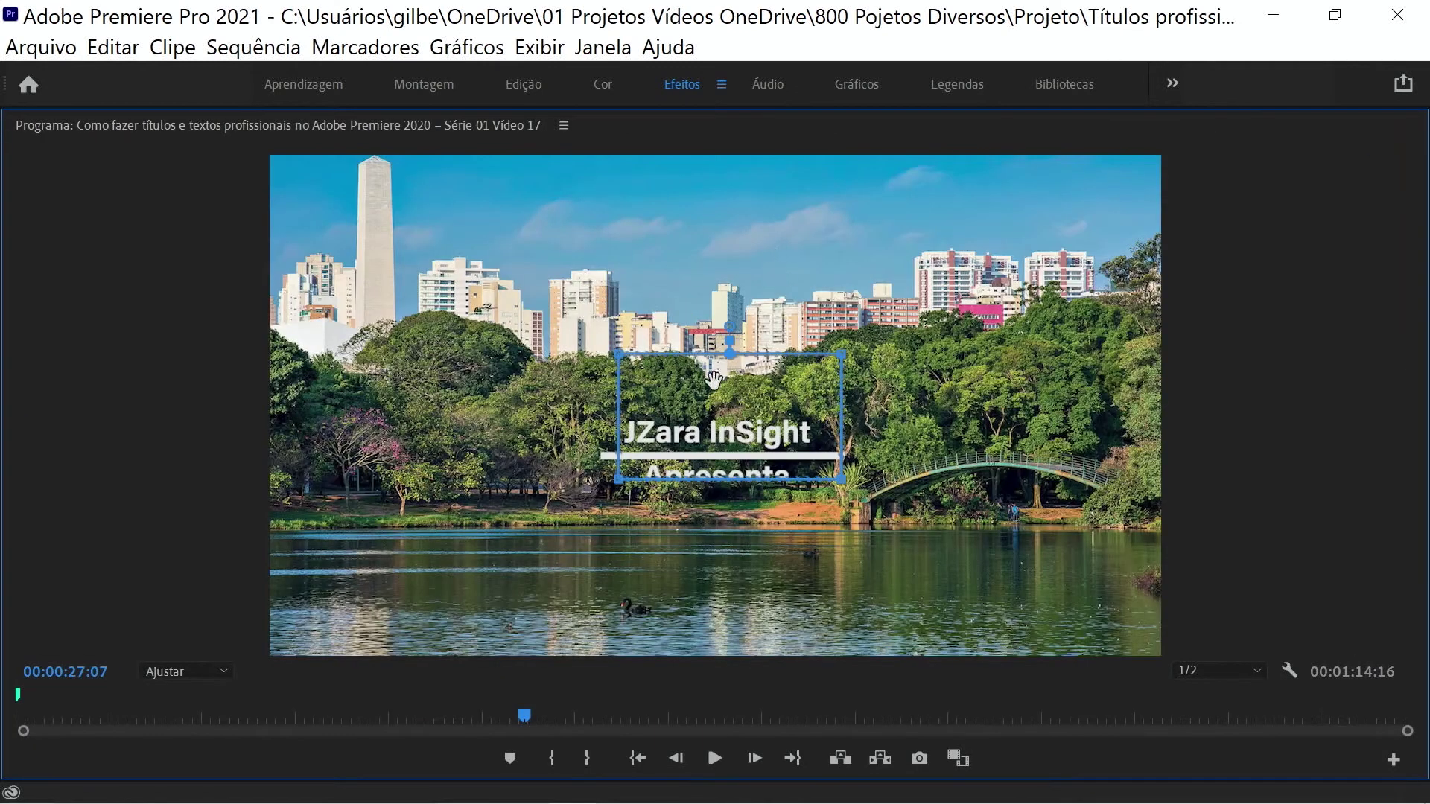
{"action": "left_click_drag", "start_coordinate": [734, 386], "coordinate": [729, 386]}
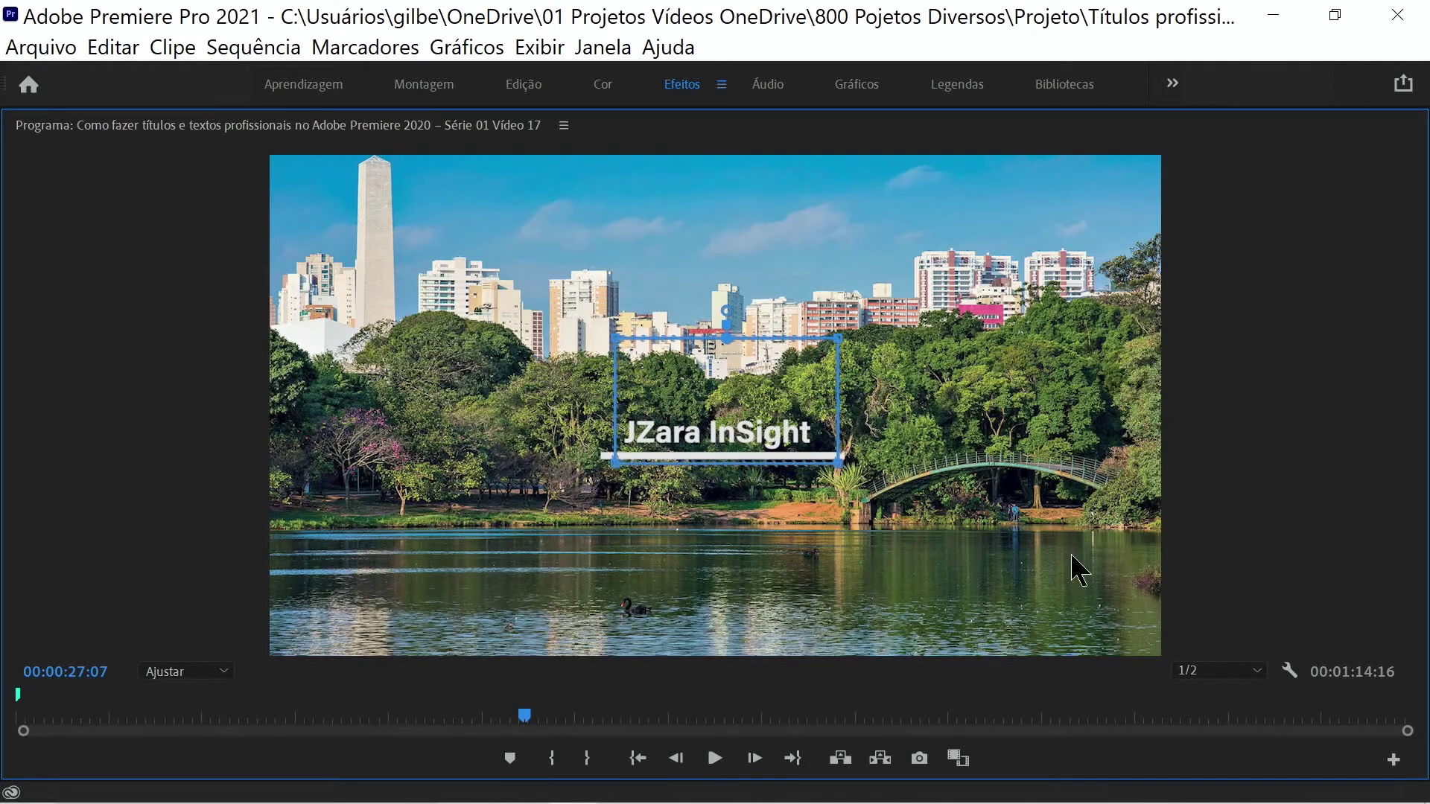
{"action": "key", "text": "grave"}
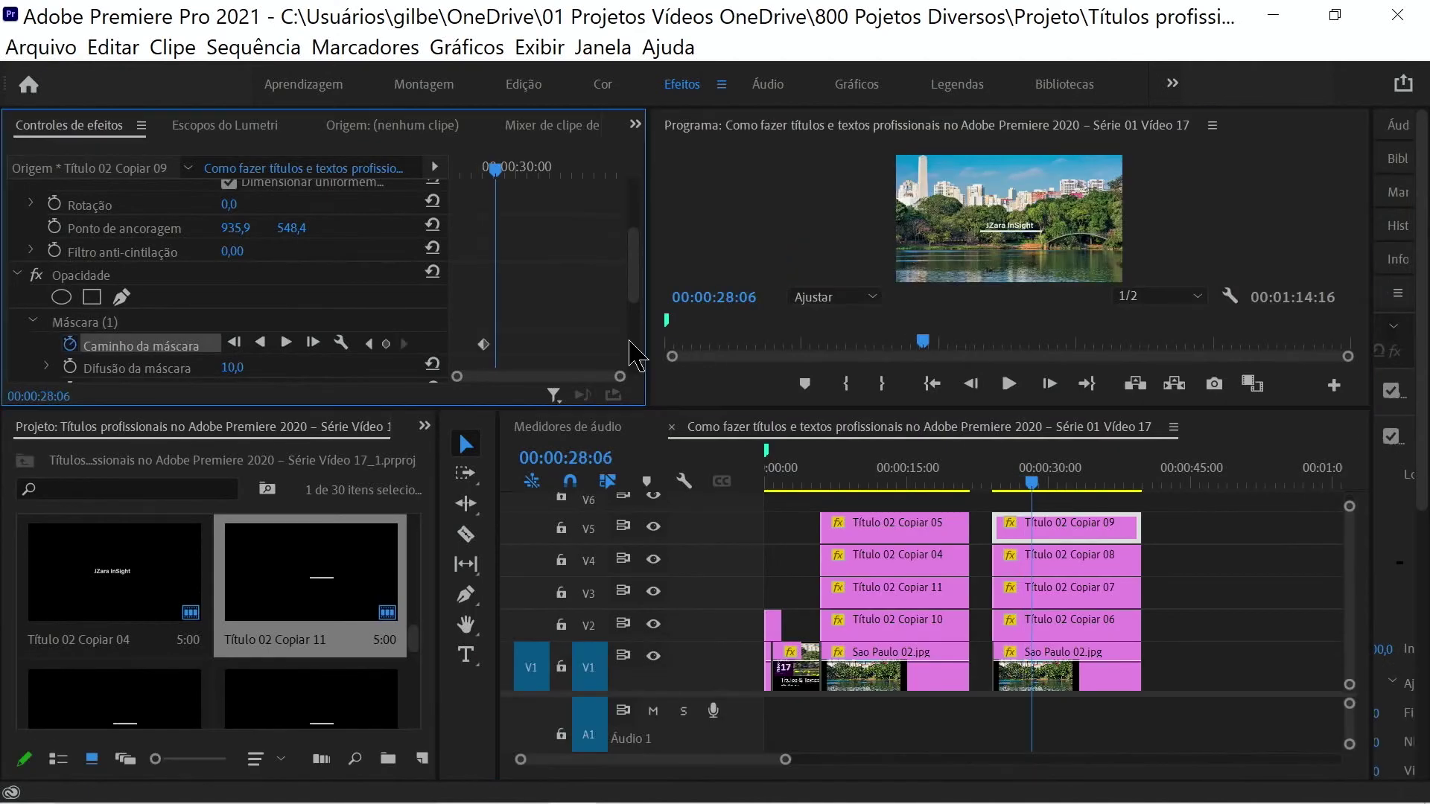
Three frames later at 00:00:28:10, move the mask down to uncover the Apresenta line
{"action": "key", "text": "Right"}
{"action": "key", "text": "Right"}
{"action": "key", "text": "Right"}
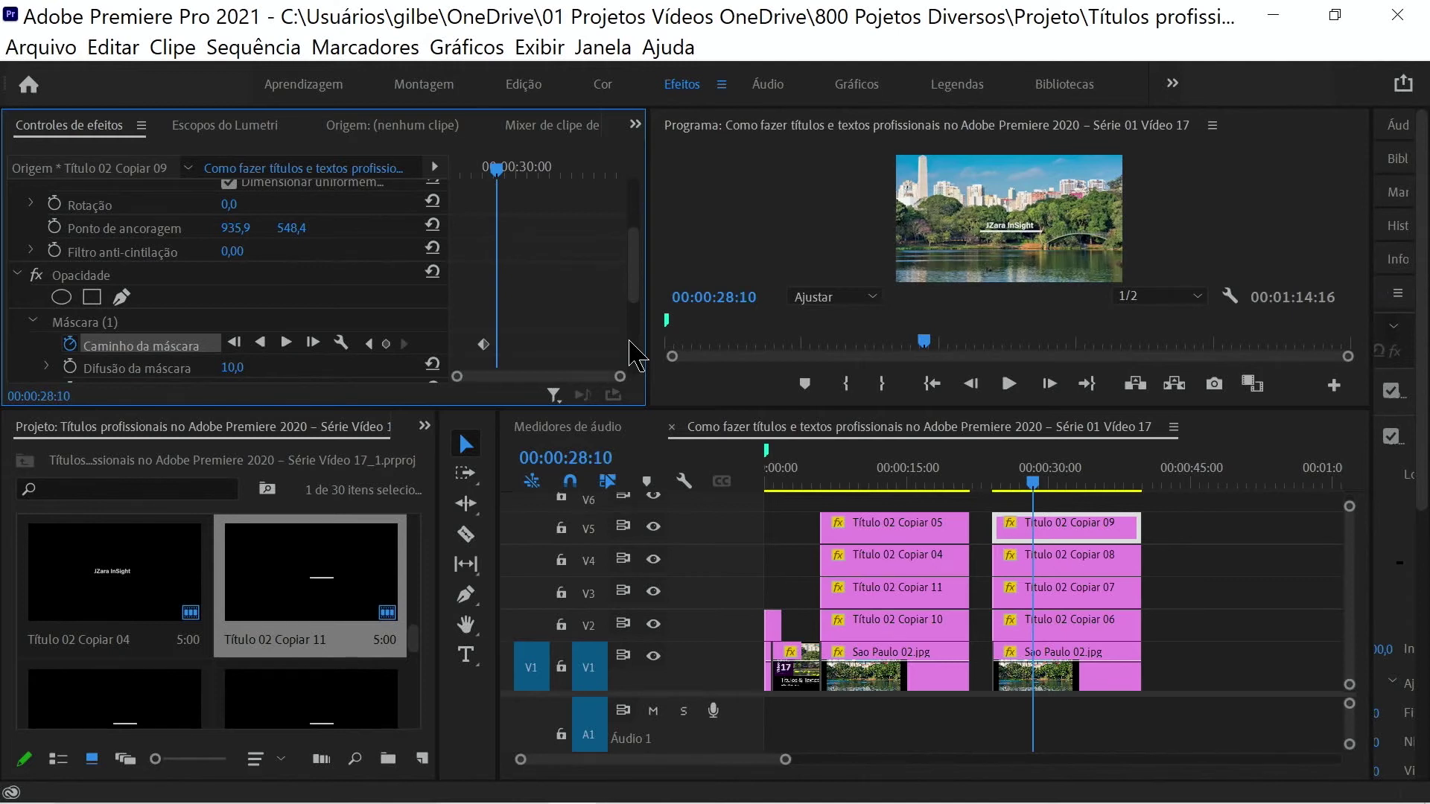
{"action": "left_click", "coordinate": [798, 249]}
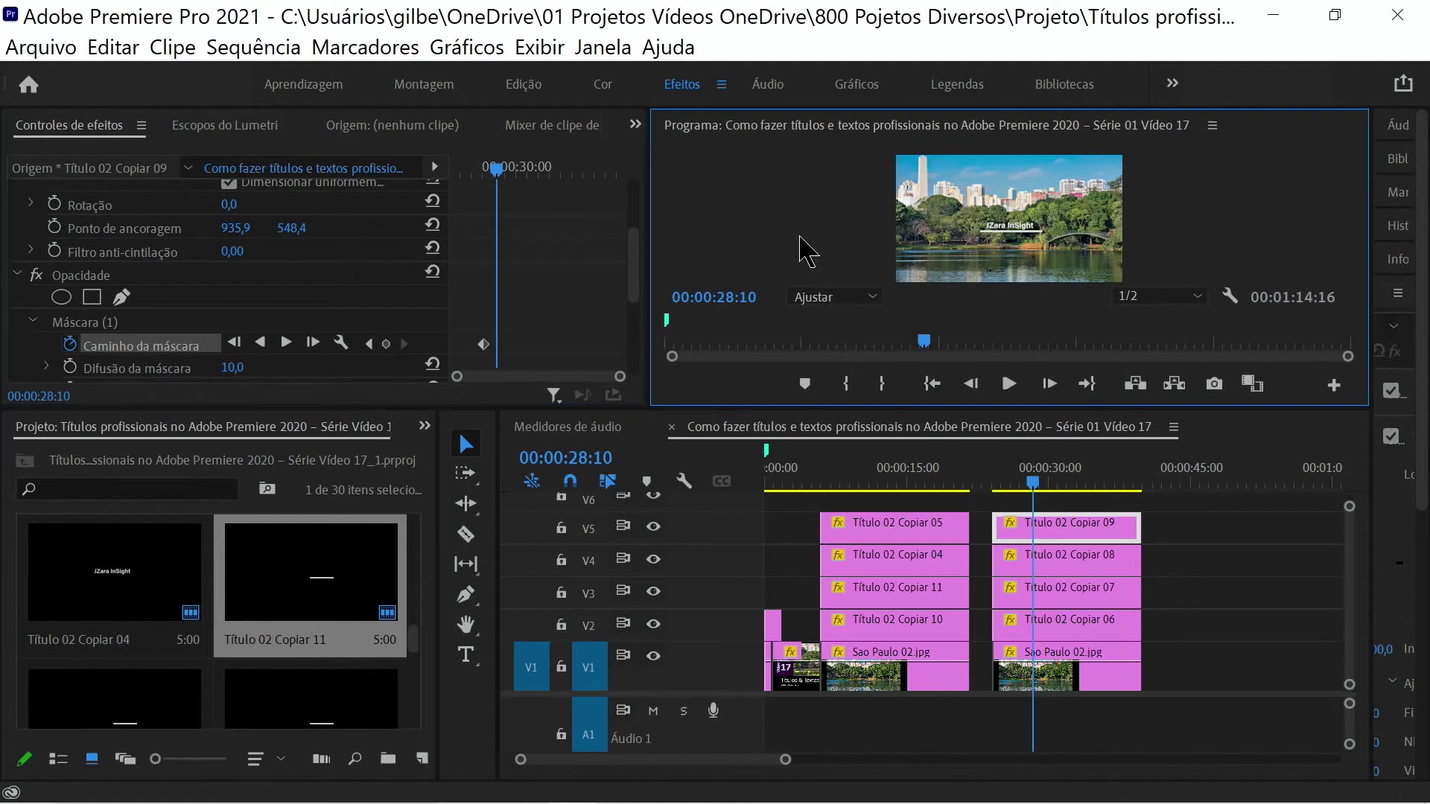
{"action": "left_click", "coordinate": [81, 323]}
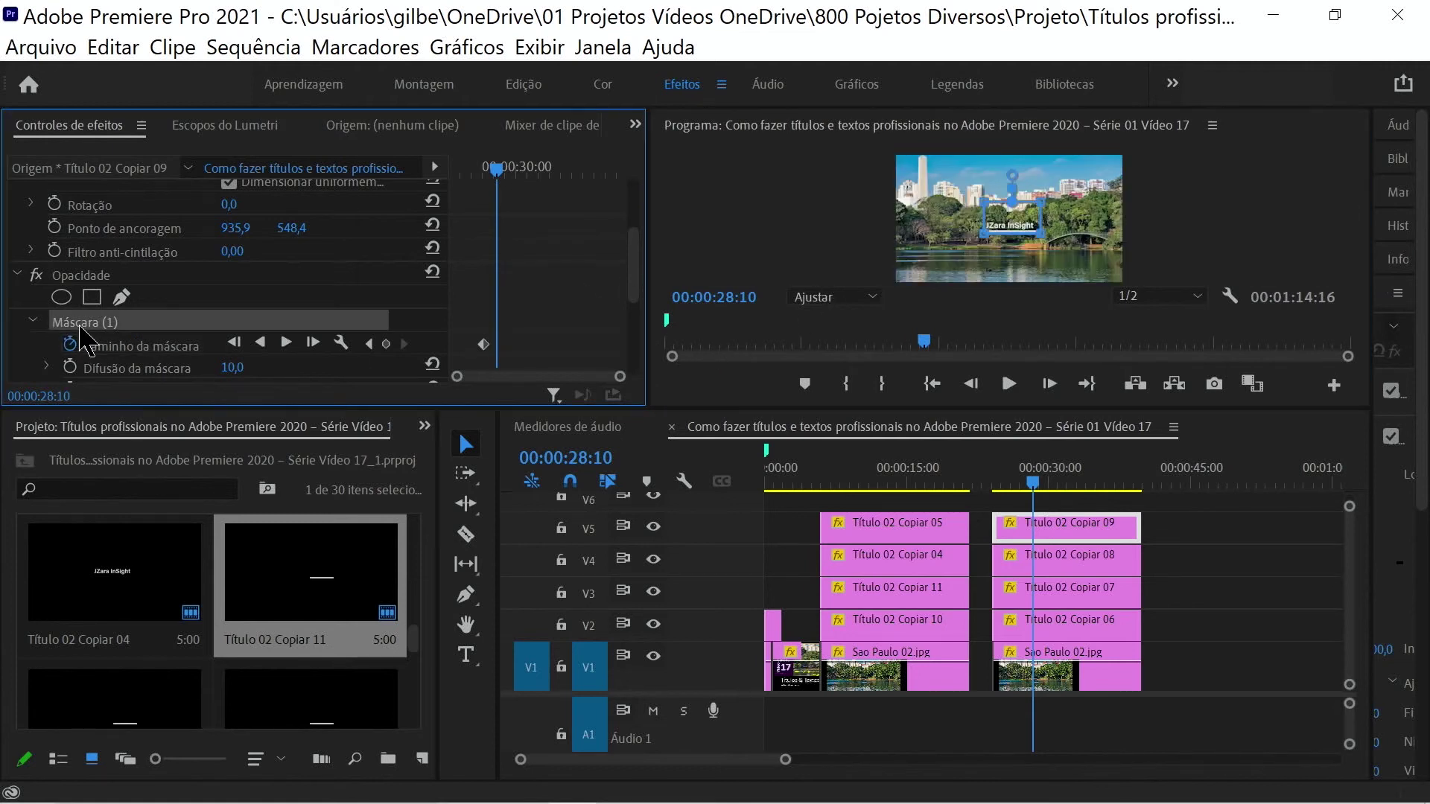
{"action": "left_click", "coordinate": [772, 228]}
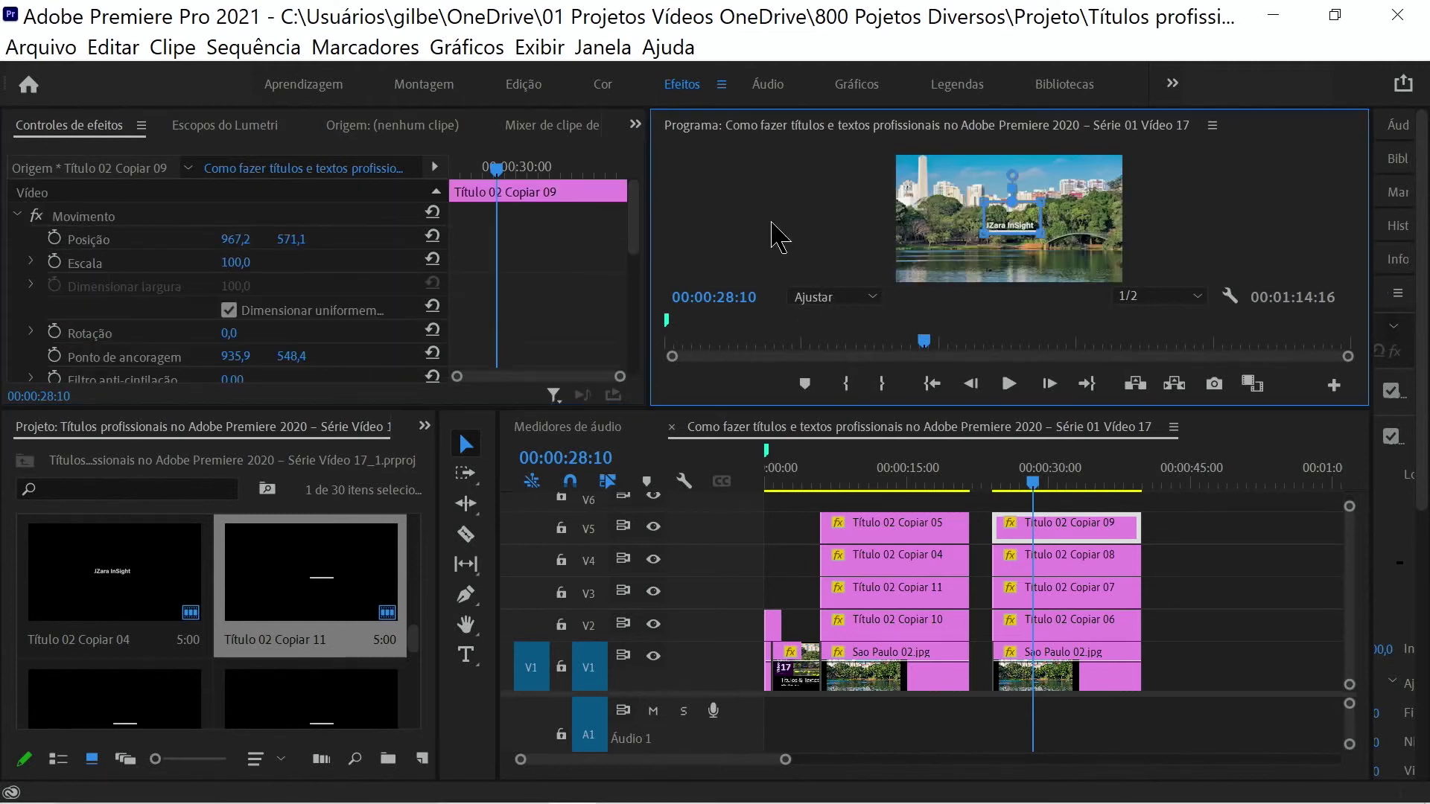
{"action": "key", "text": "grave"}
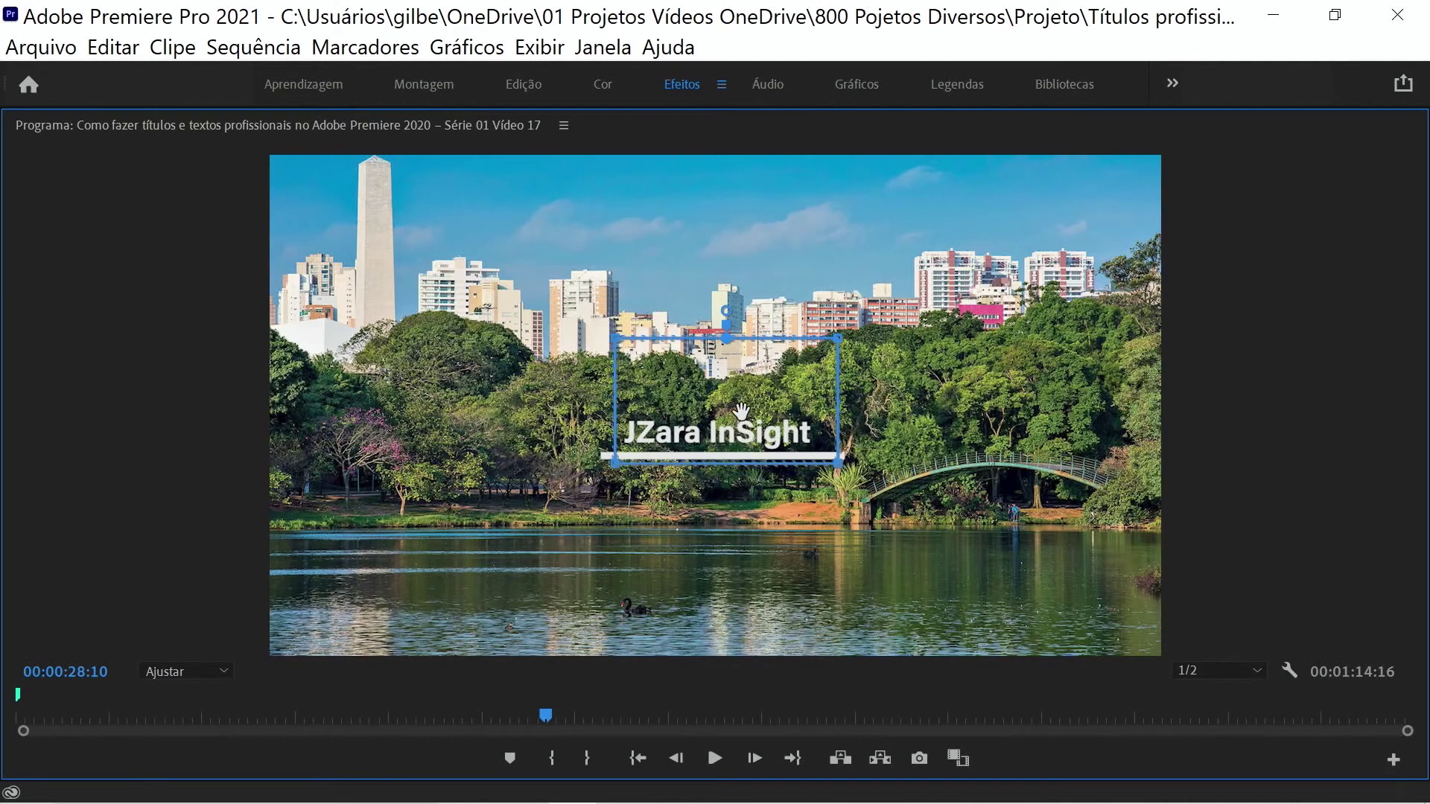
{"action": "left_click_drag", "start_coordinate": [734, 416], "coordinate": [728, 456]}
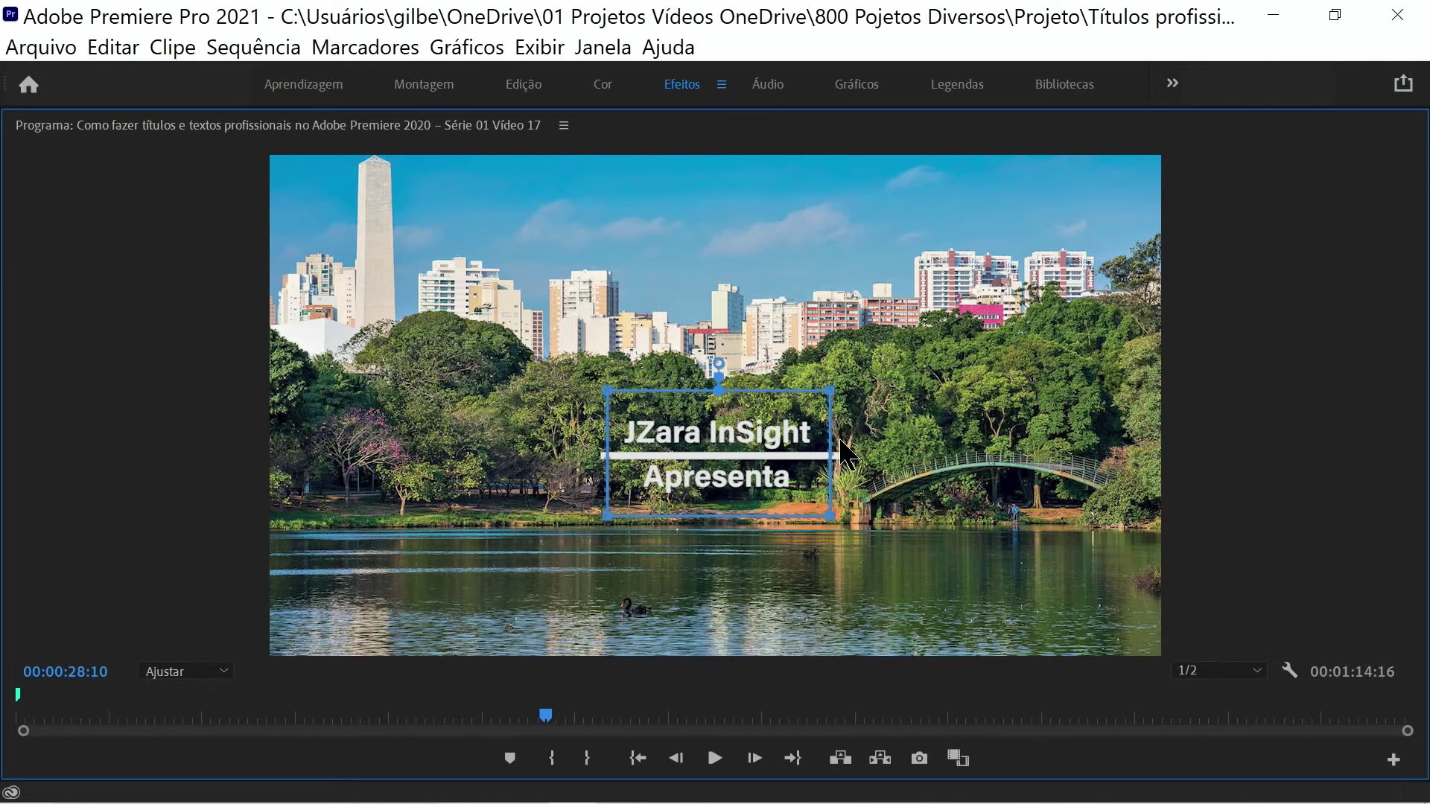
{"action": "key", "text": "grave"}
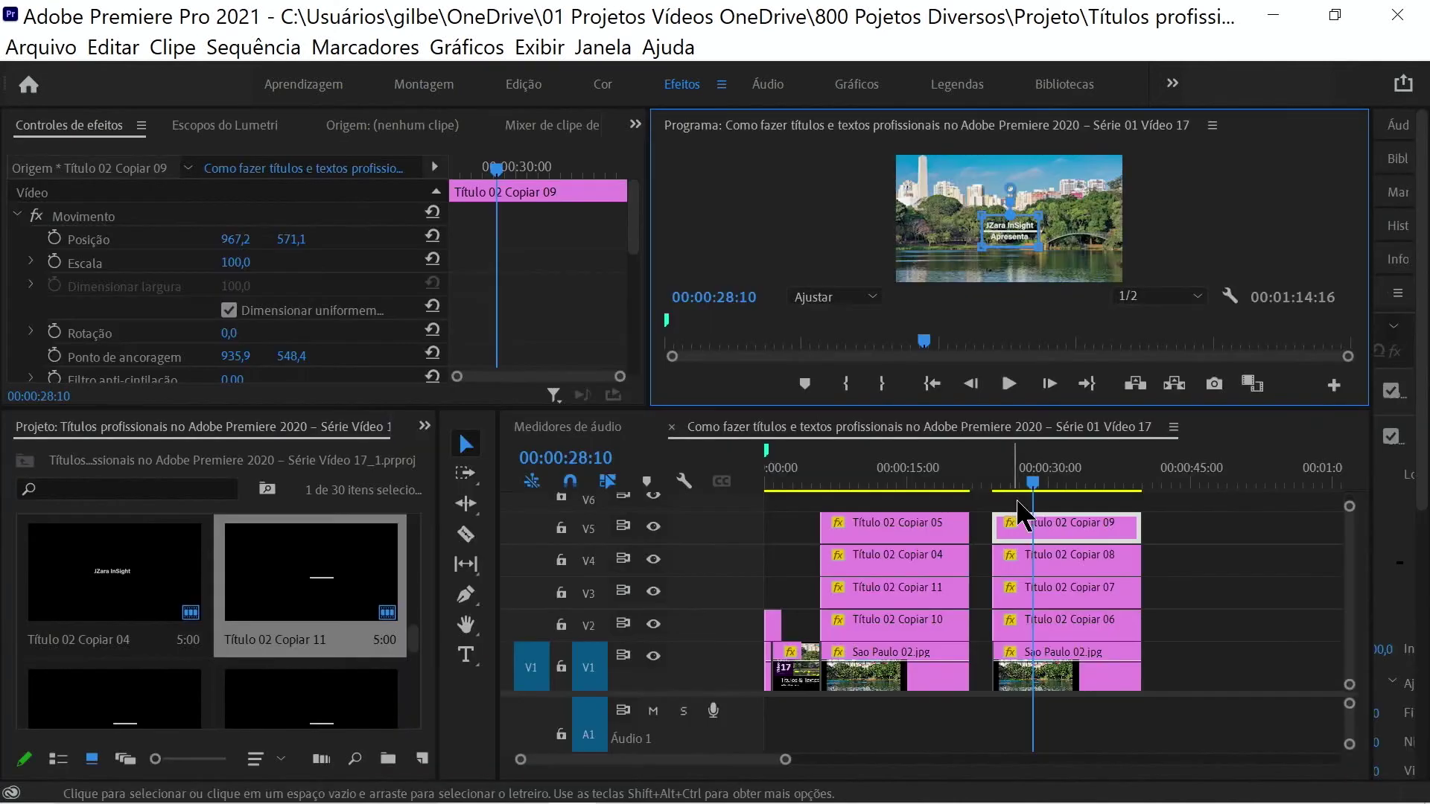
Play the finished reveal enlarged from 00:00:24:13 to 00:00:29:12
{"action": "left_click", "coordinate": [886, 570]}
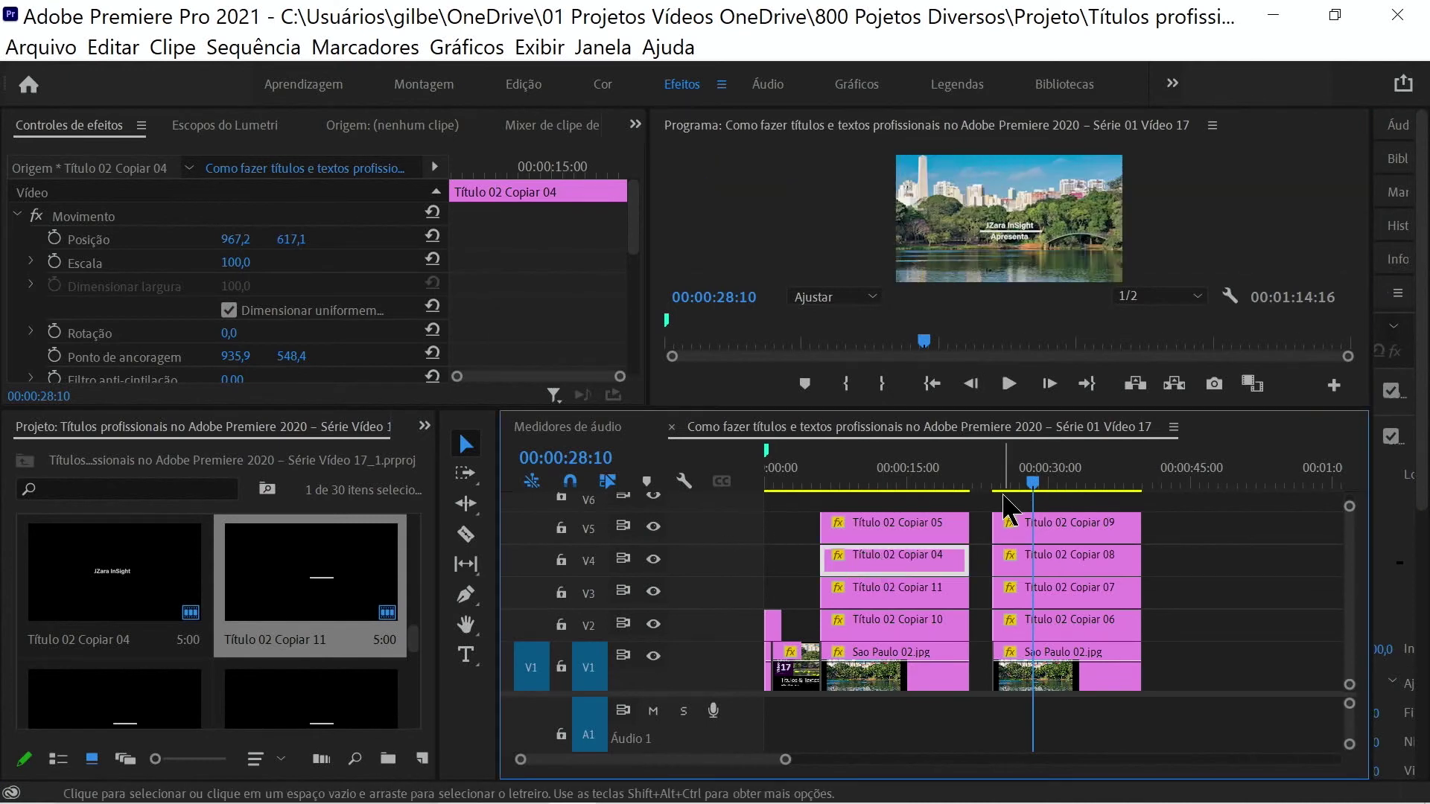
{"action": "left_click_drag", "start_coordinate": [1033, 483], "coordinate": [997, 507]}
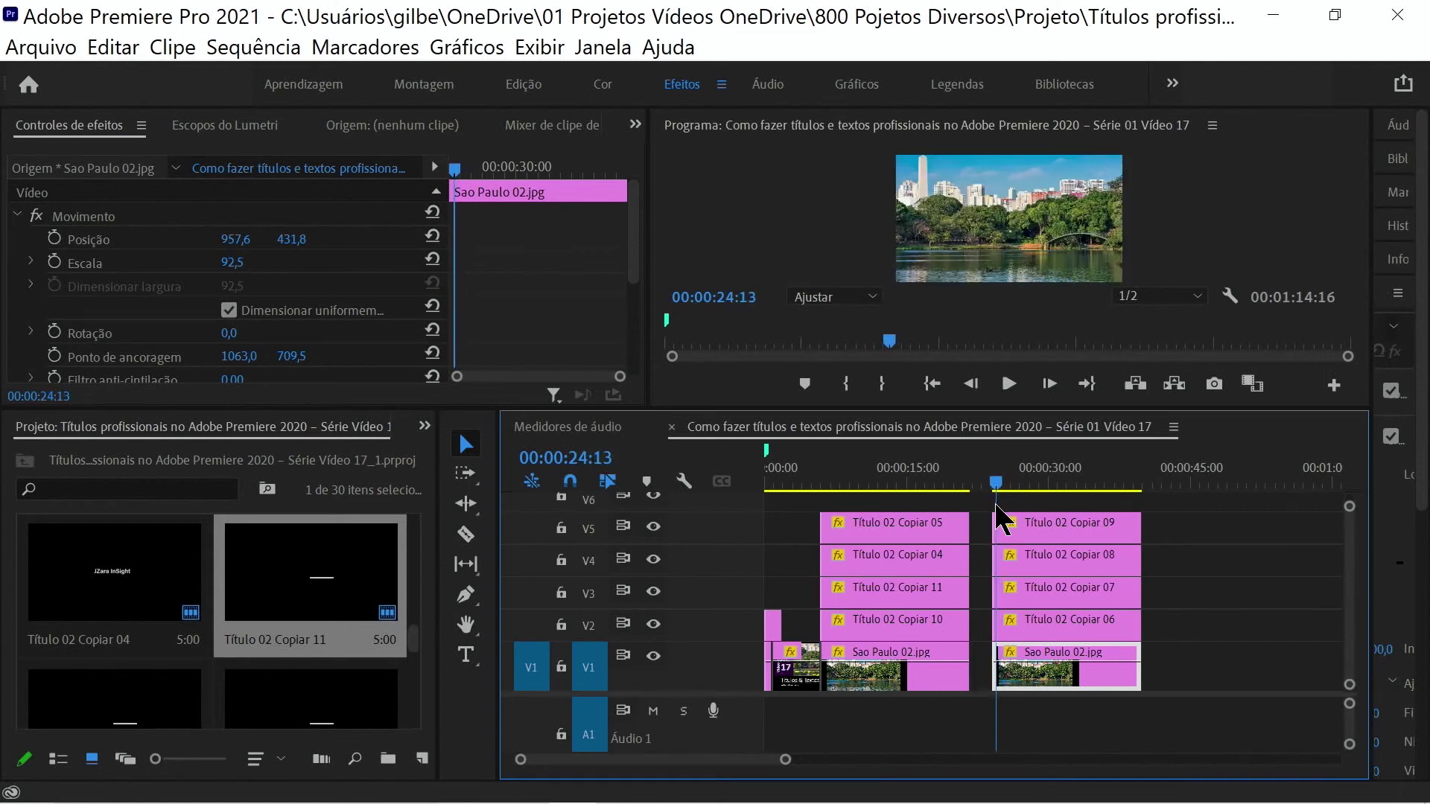
{"action": "left_click", "coordinate": [812, 219]}
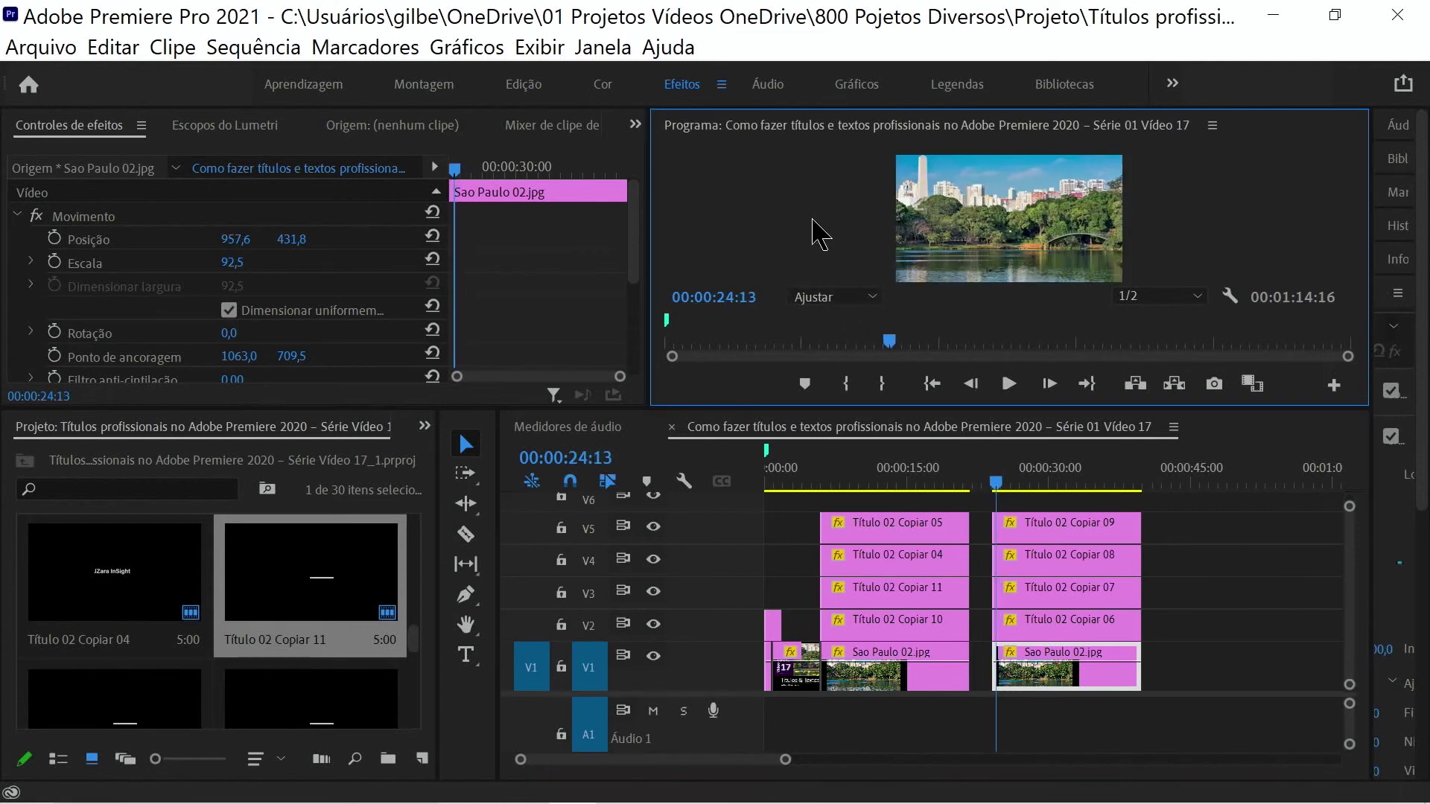
{"action": "key", "text": "grave"}
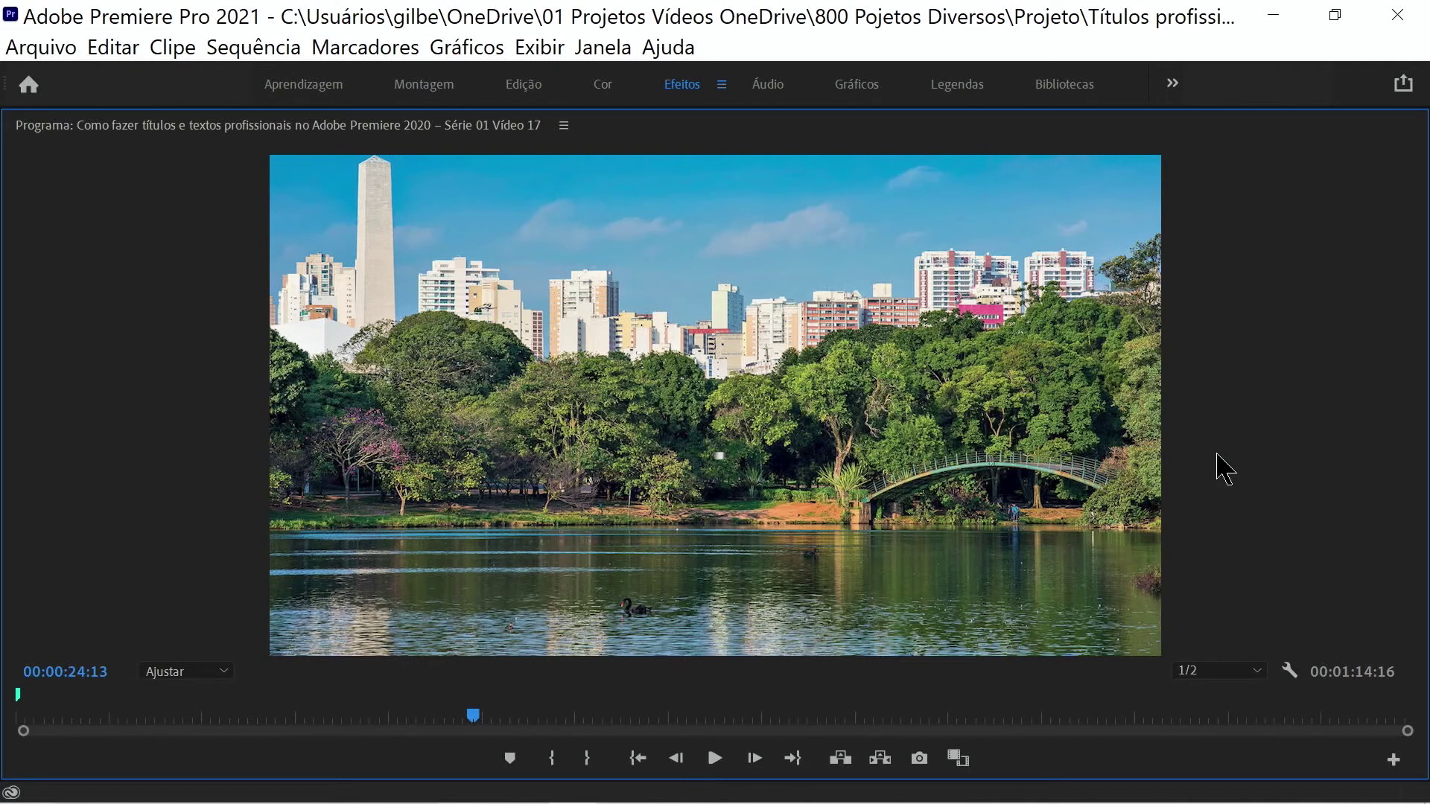
{"action": "key", "text": "space"}
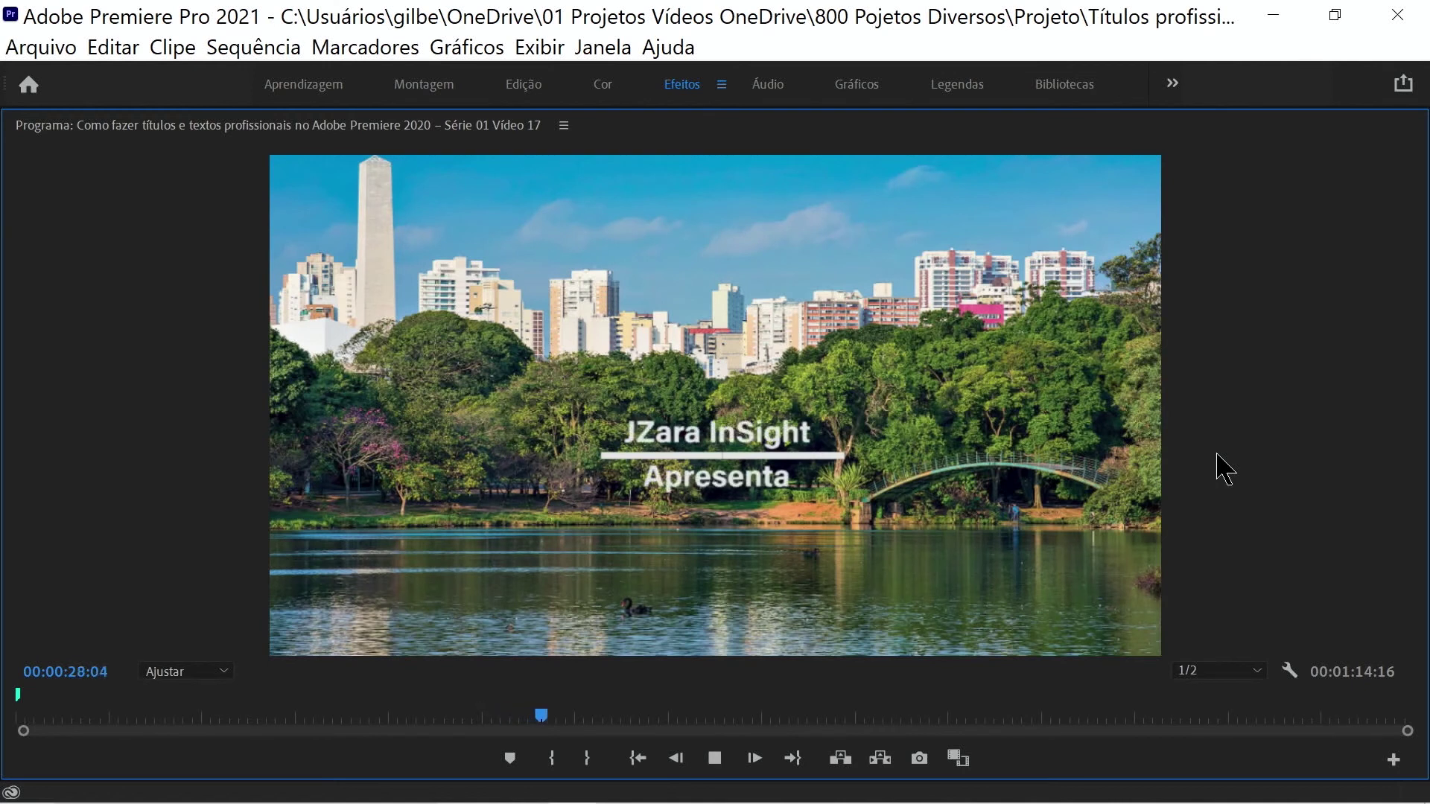
{"action": "key", "text": "space"}
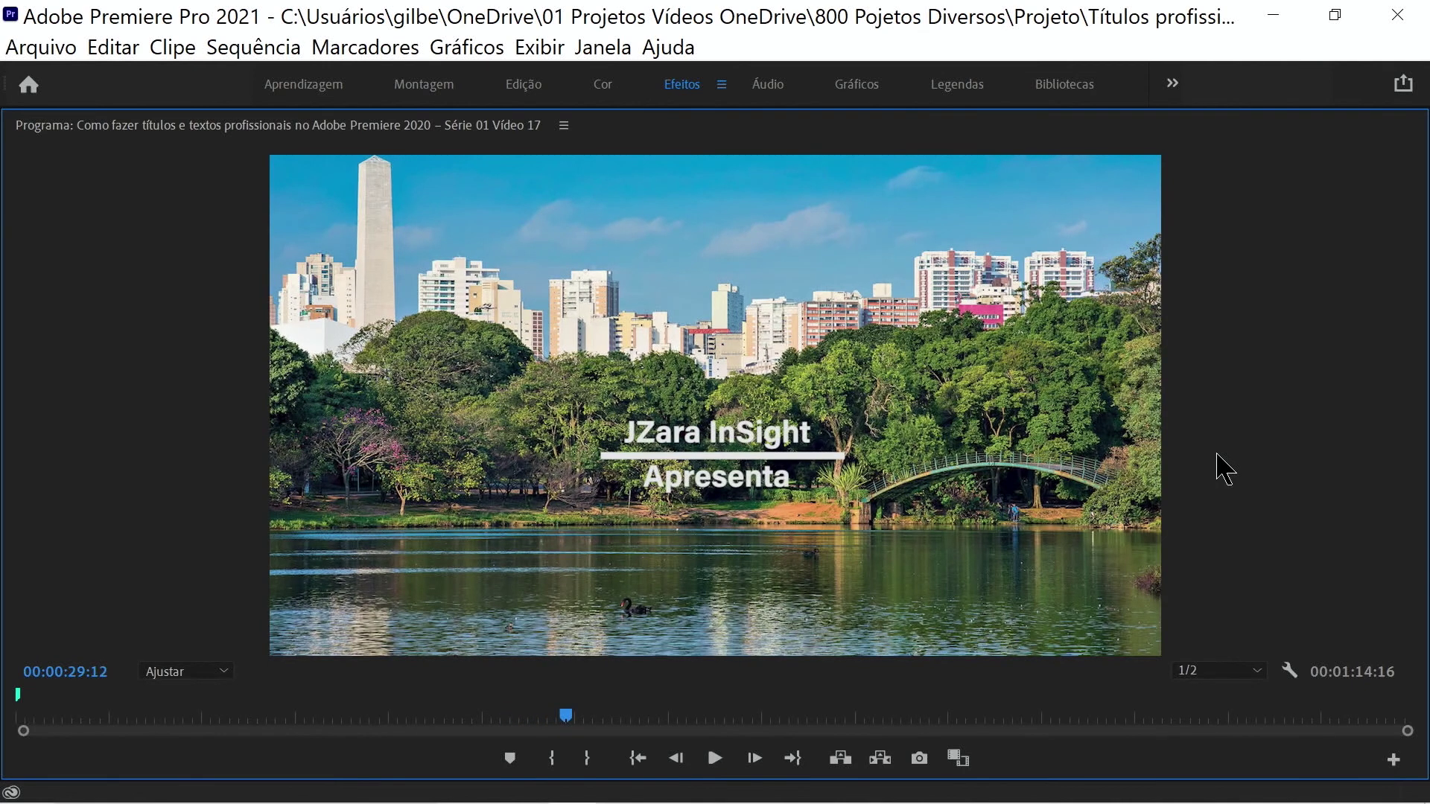